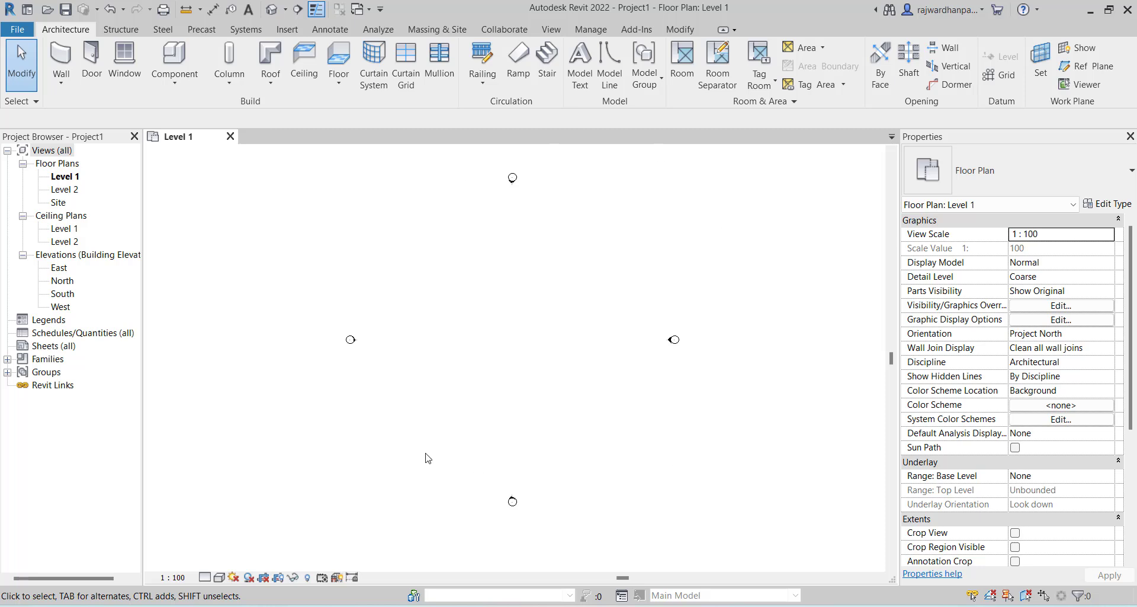
Step: Start an architectural wall on Level 1 using the Basic Wall type Generic - 200mm
middle_drag(508, 414, 490, 419)
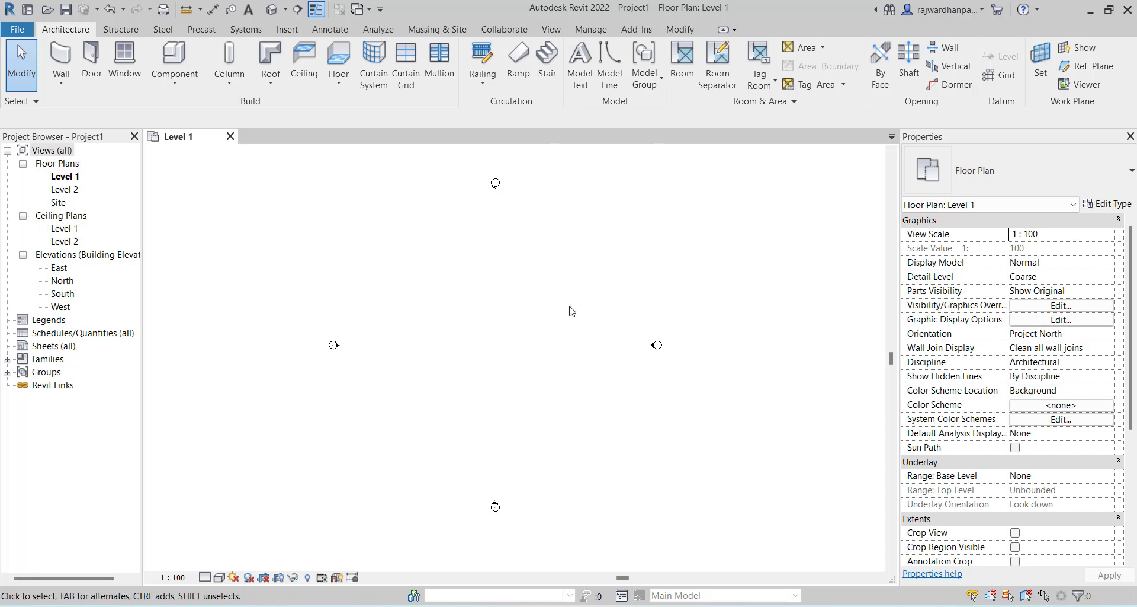
middle_drag(569, 308, 559, 297)
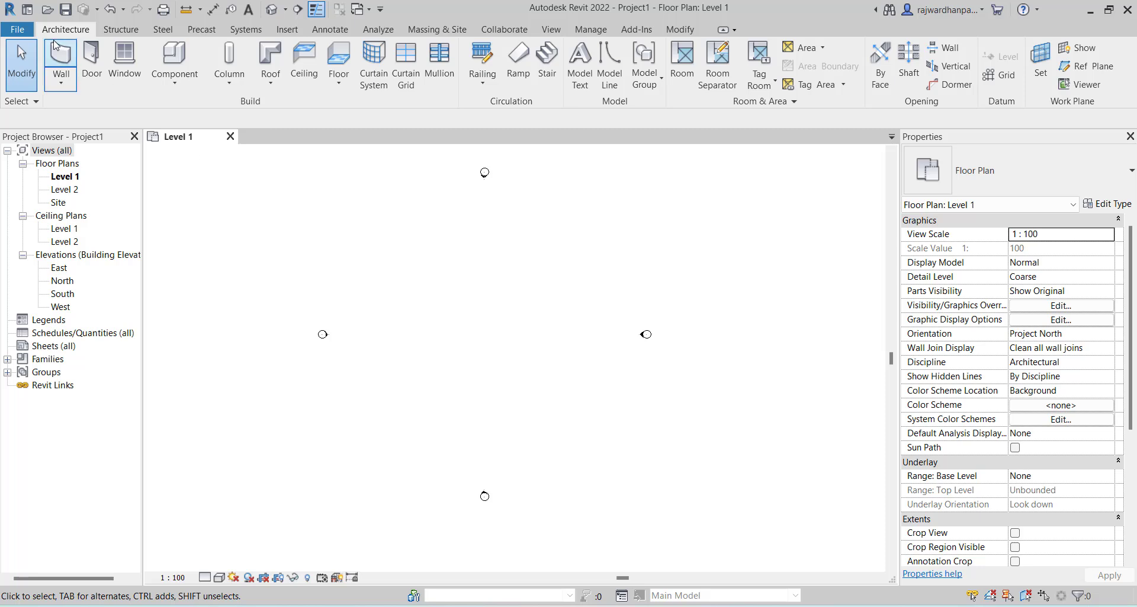
click(67, 83)
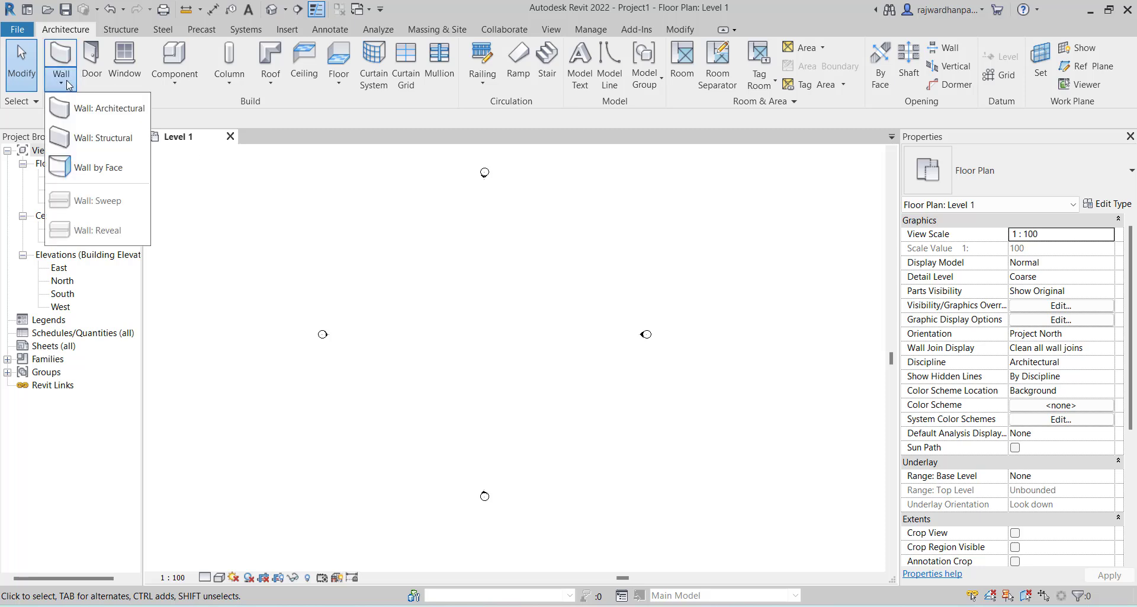
click(98, 112)
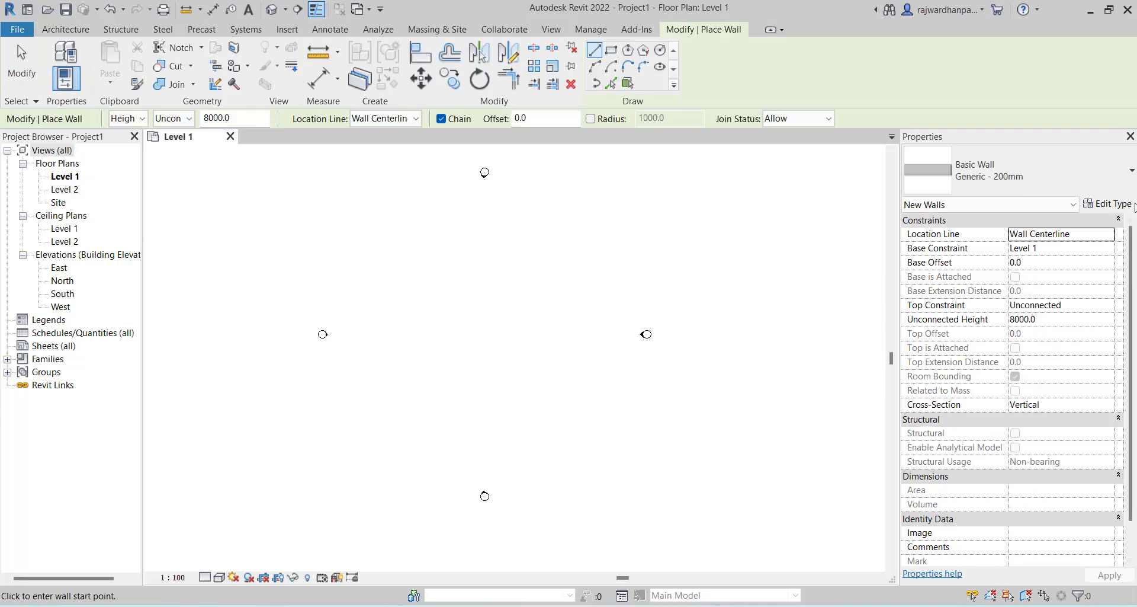
click(1105, 174)
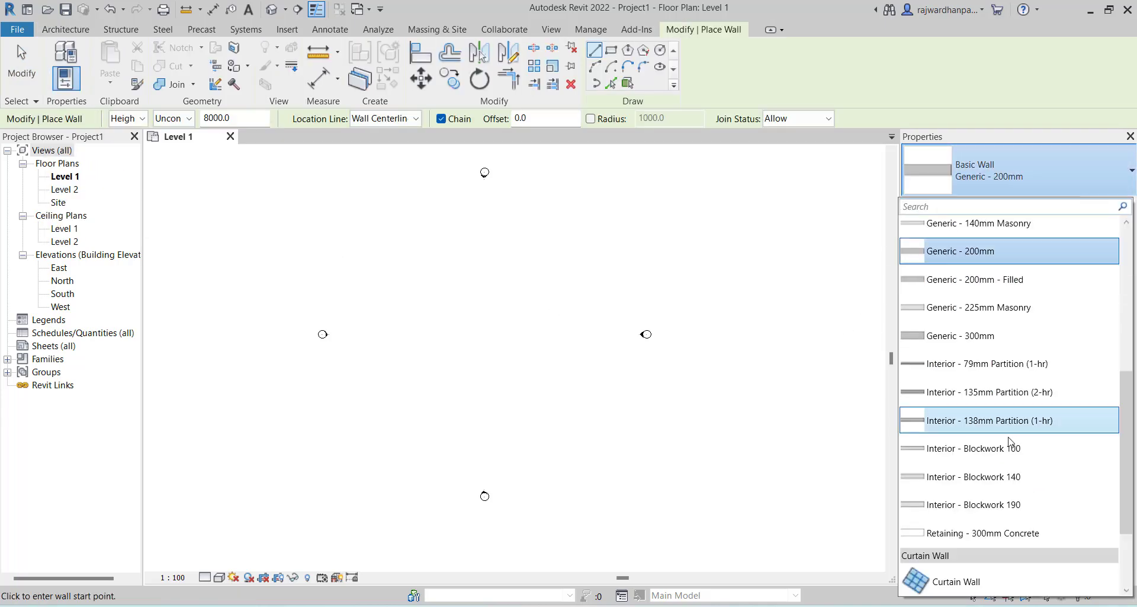
scroll(1001, 462, down, 2)
scroll(1007, 474, up, 5)
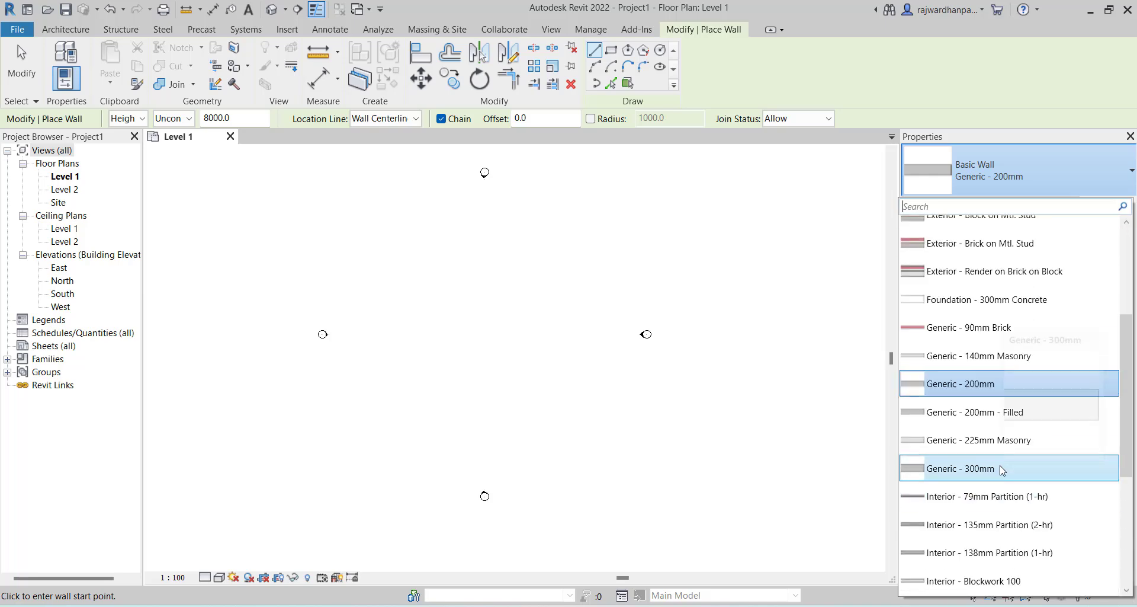
click(998, 387)
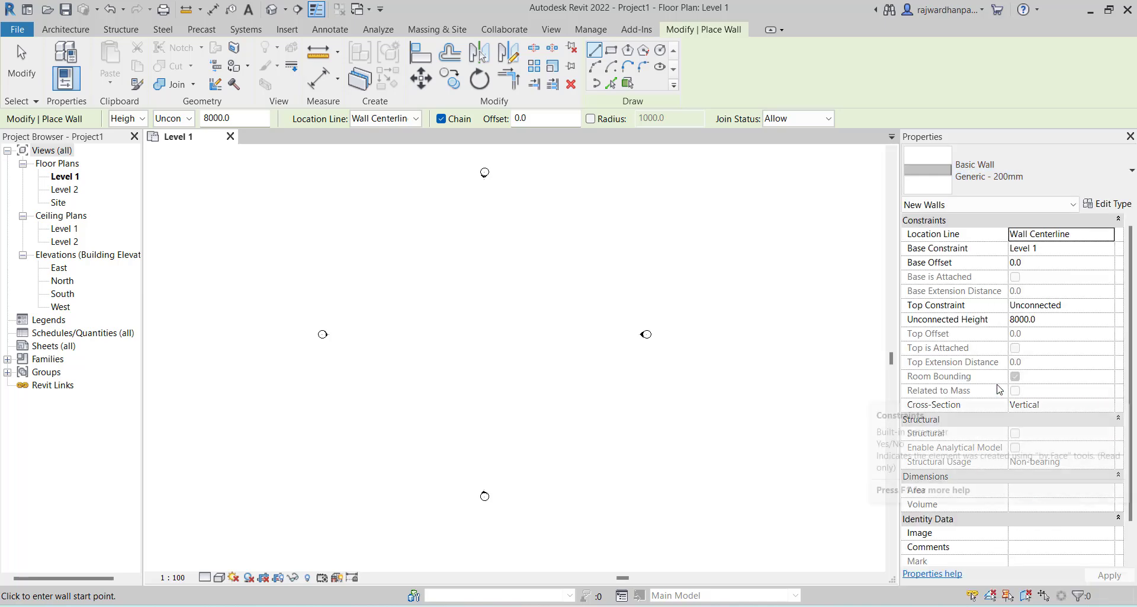
Step: Duplicate the Generic - 200mm wall type under the name w1 0.2
click(1105, 205)
click(422, 116)
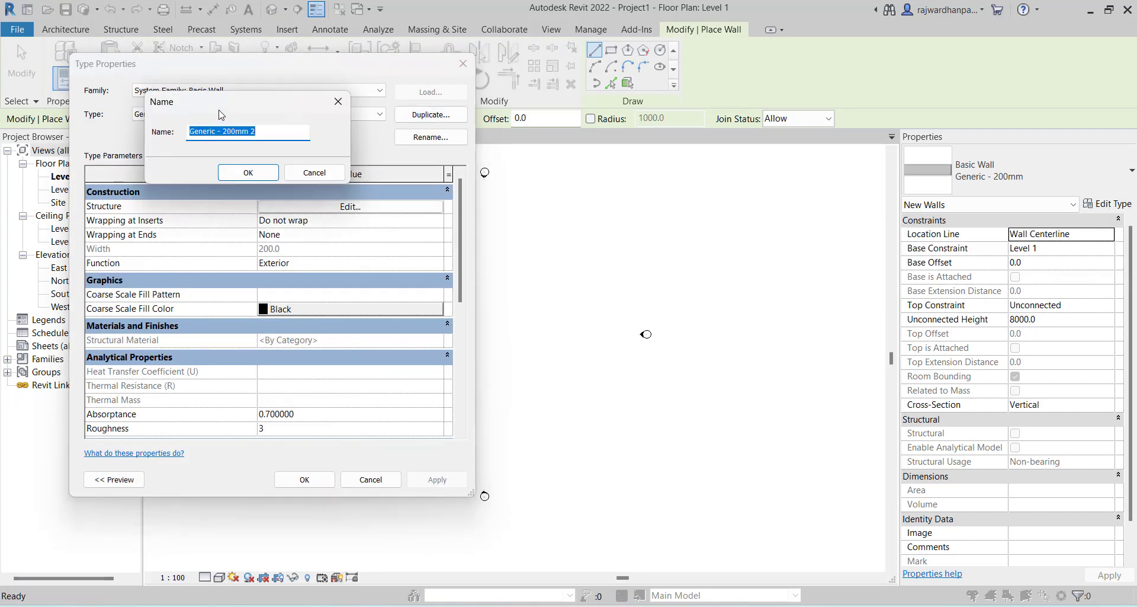
drag(229, 110, 455, 164)
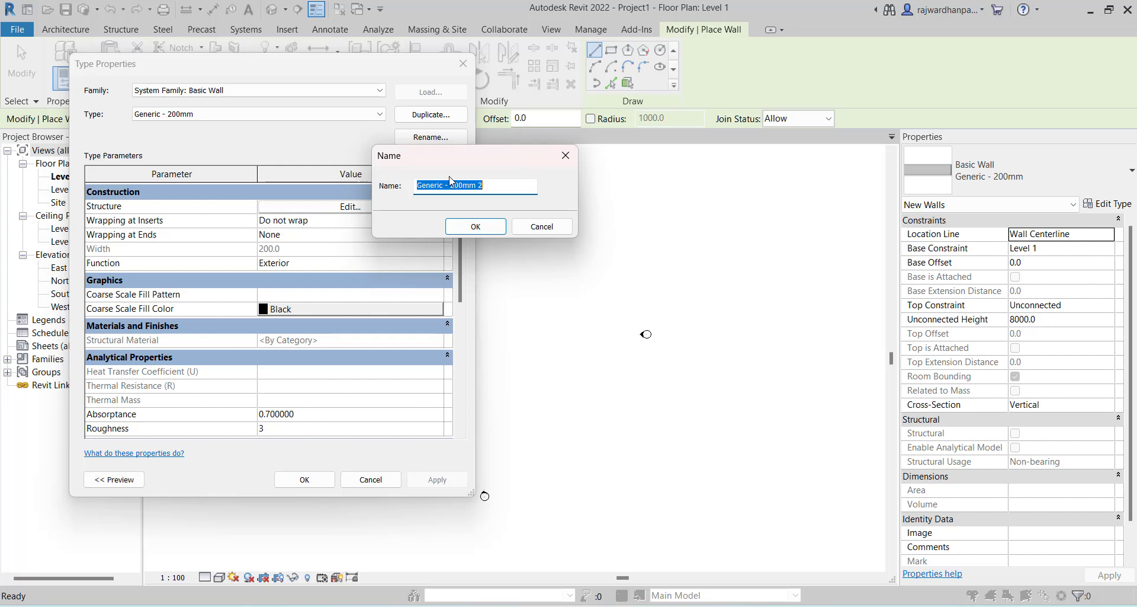
text(w1 0.2)
click(448, 226)
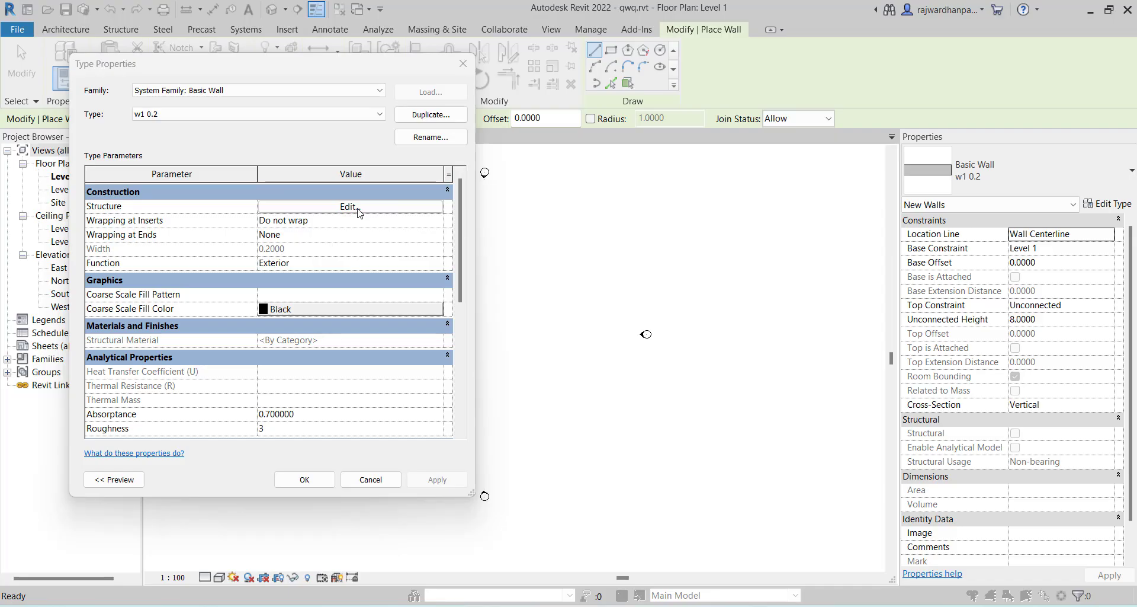
Step: Edit the wall type's structure and create a new material named w1 0.2 for the Structure [1] layer
click(358, 208)
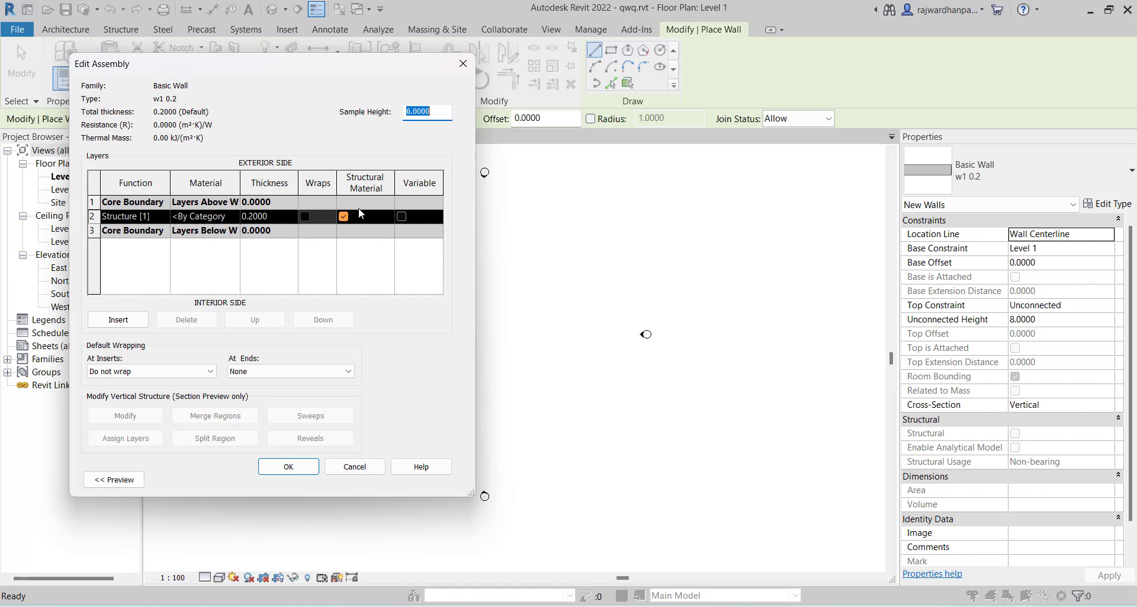
drag(292, 71, 674, 42)
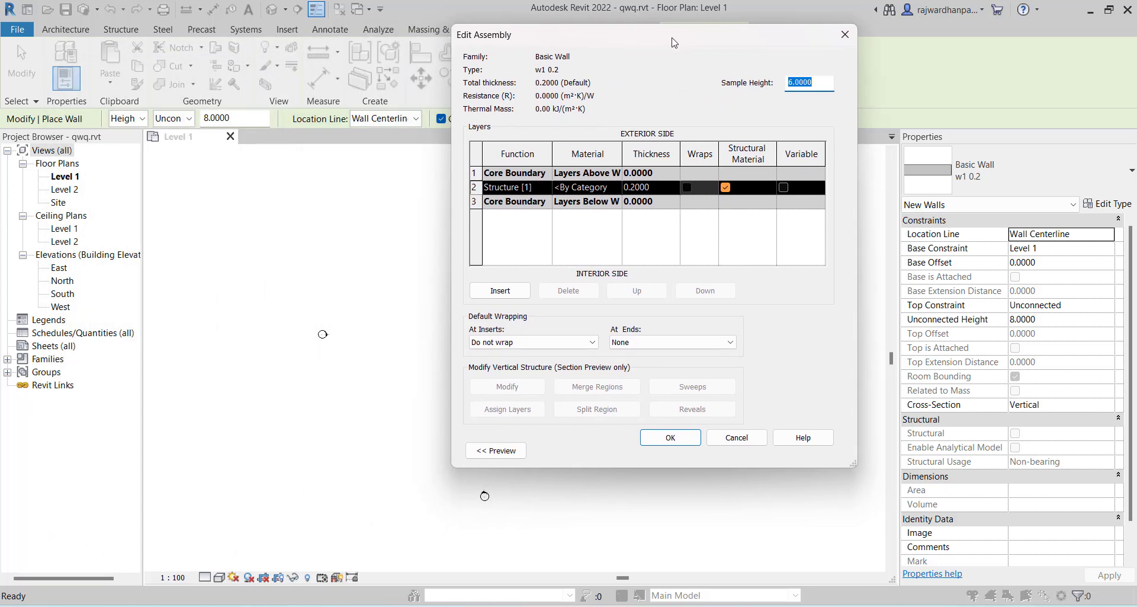
click(663, 188)
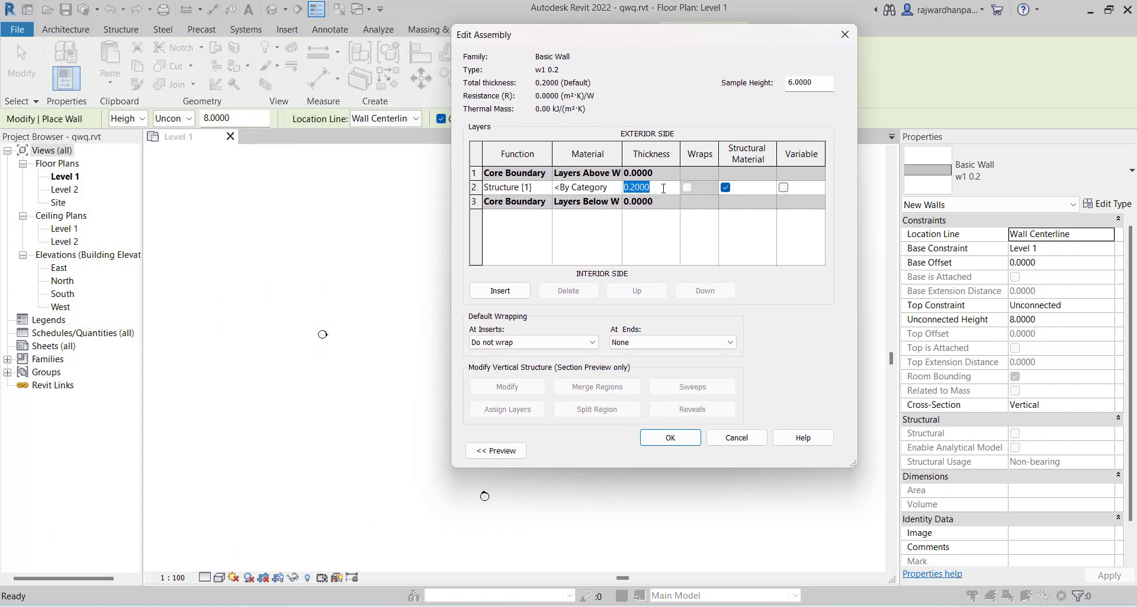
click(664, 188)
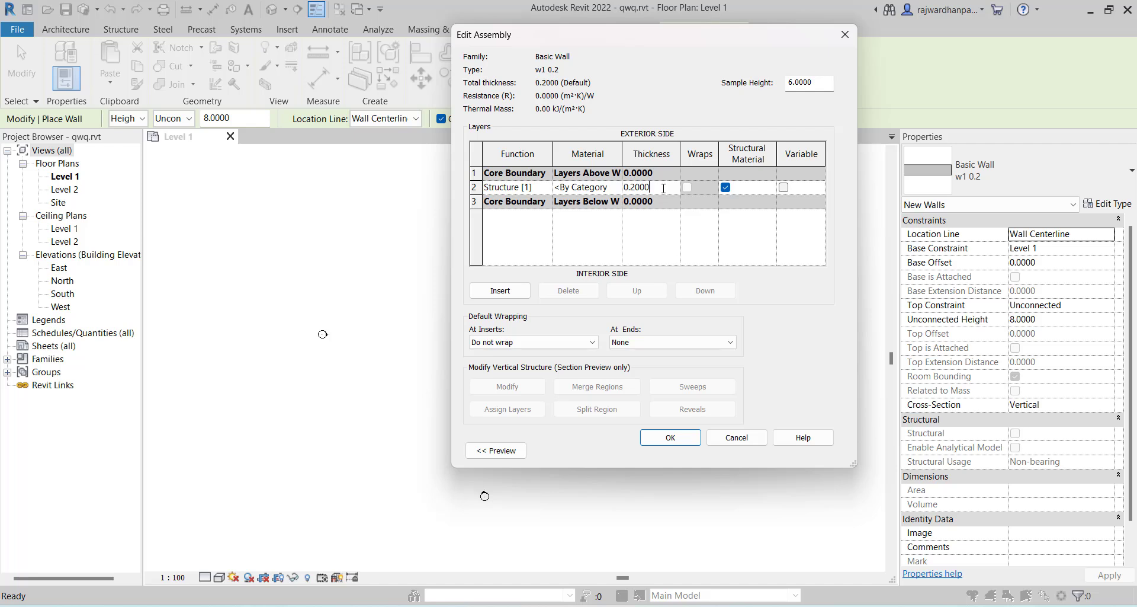
click(609, 186)
click(617, 187)
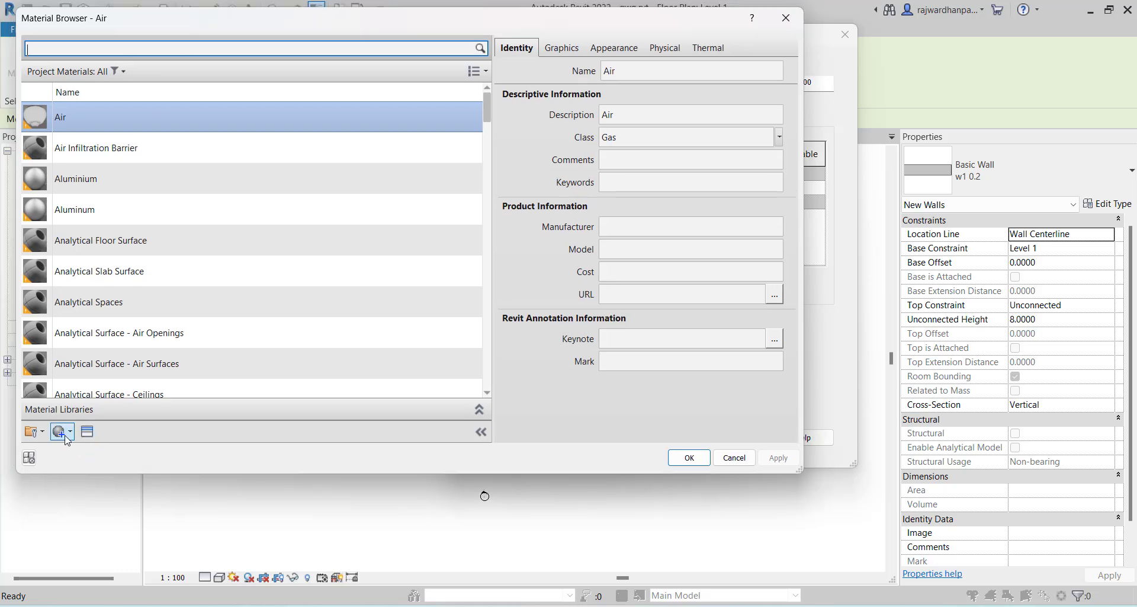
click(65, 437)
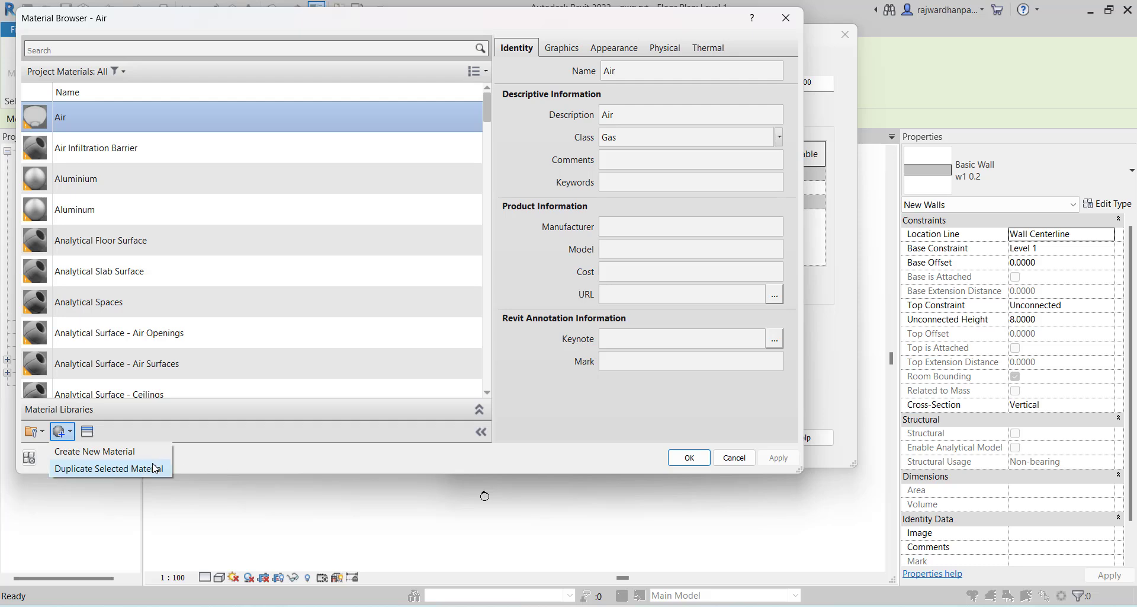
click(119, 451)
right_click(205, 249)
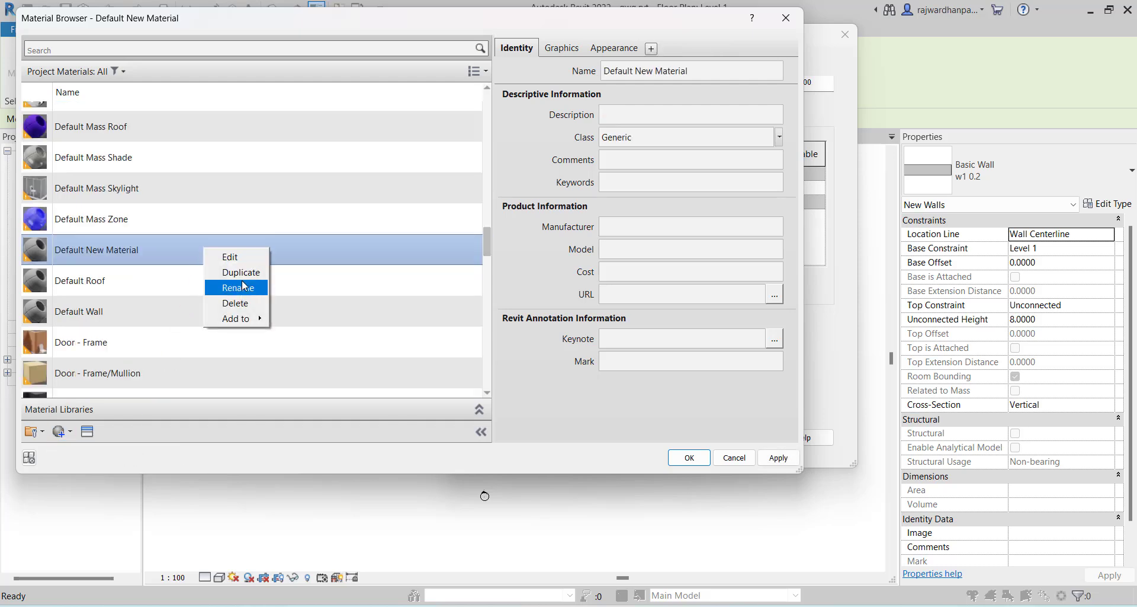
click(243, 288)
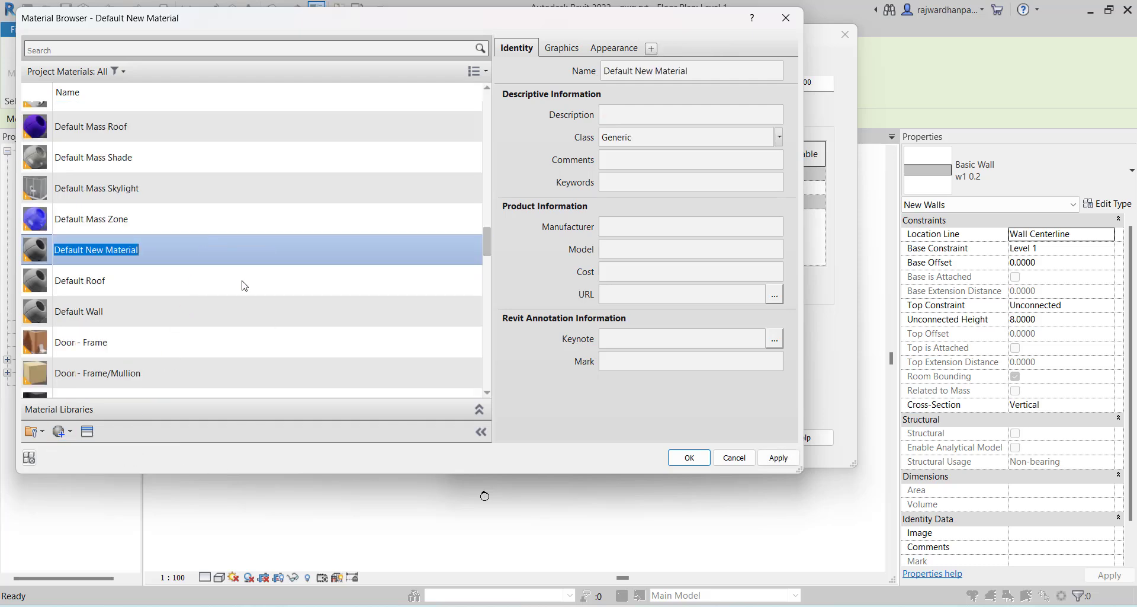
text(w1 0.2)
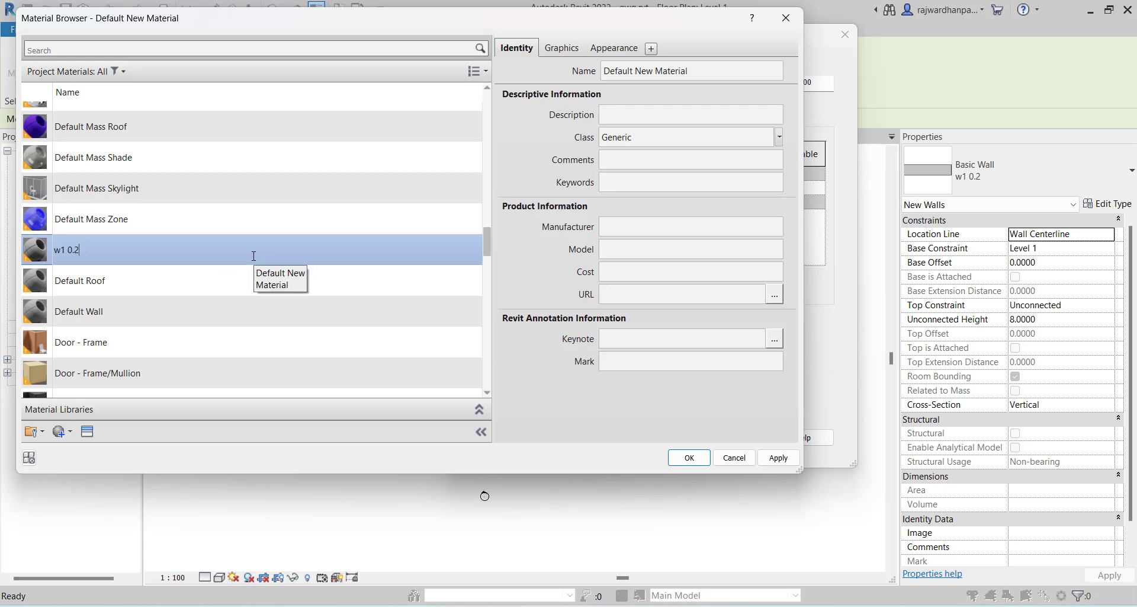
Step: Make the w1 0.2 material's shading use its render appearance and set the appearance color to white, RGB 255 255 255
click(562, 47)
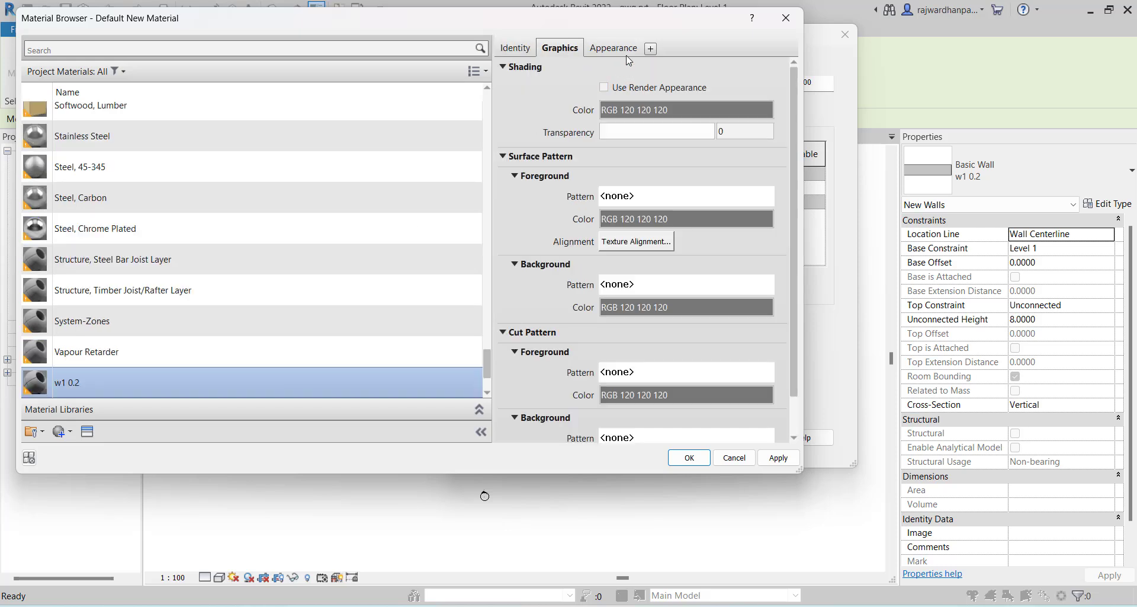
click(604, 87)
click(626, 48)
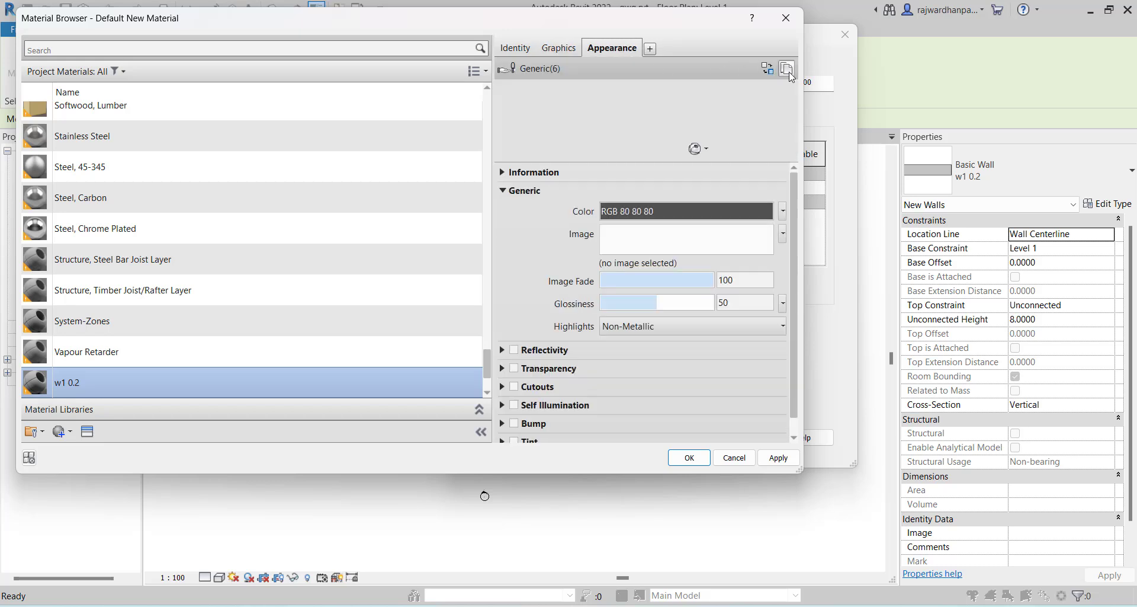
click(652, 211)
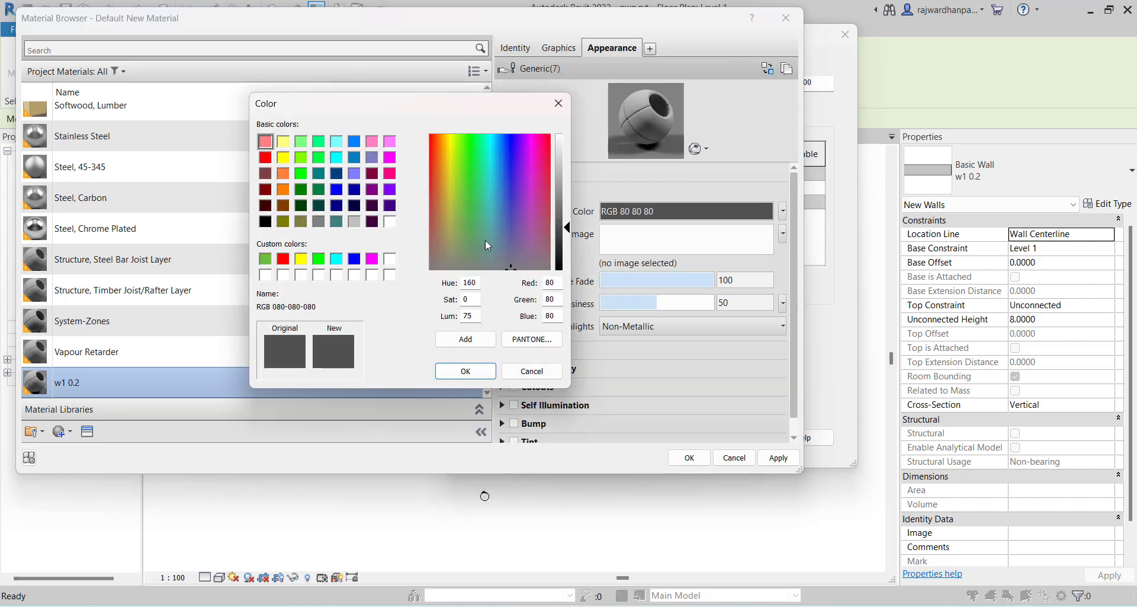
click(391, 276)
click(466, 371)
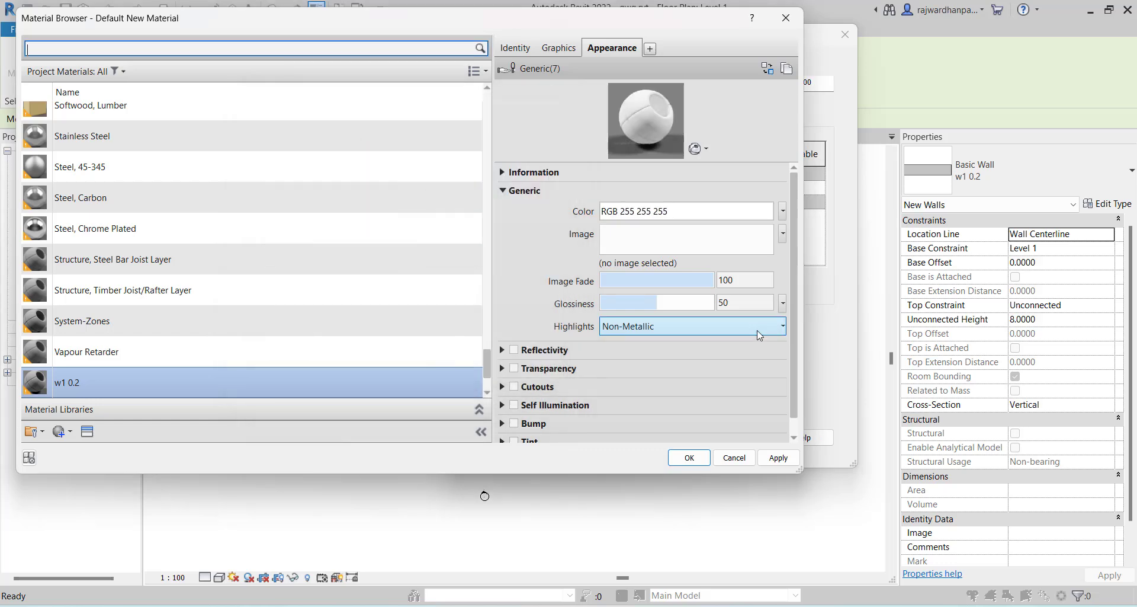
click(780, 459)
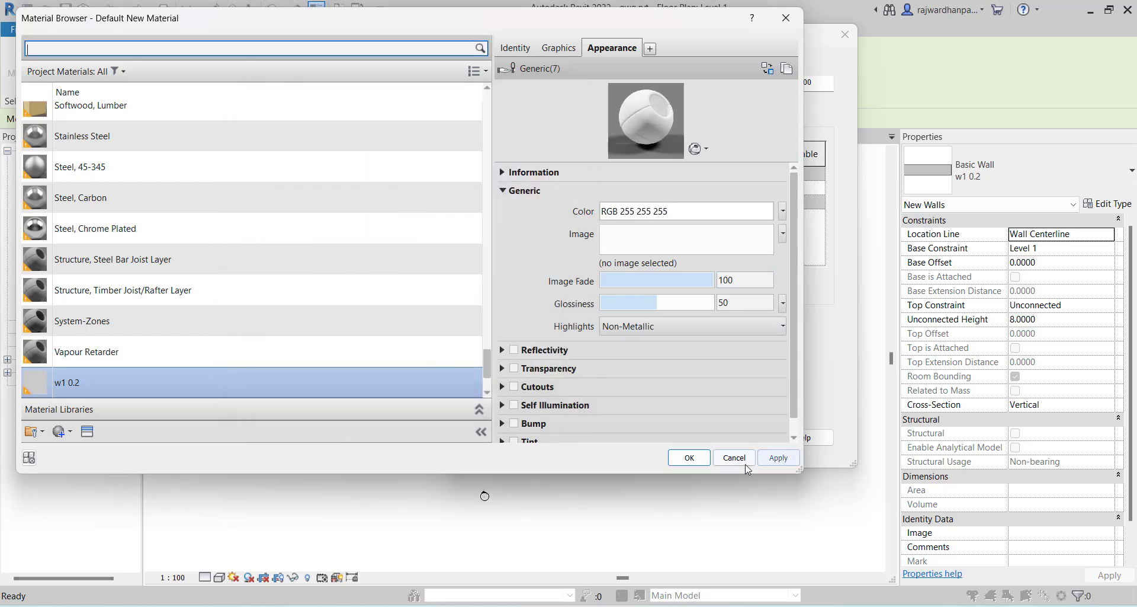
Step: Assign the w1 0.2 material to the wall's structure layer and accept the wall type changes
click(685, 459)
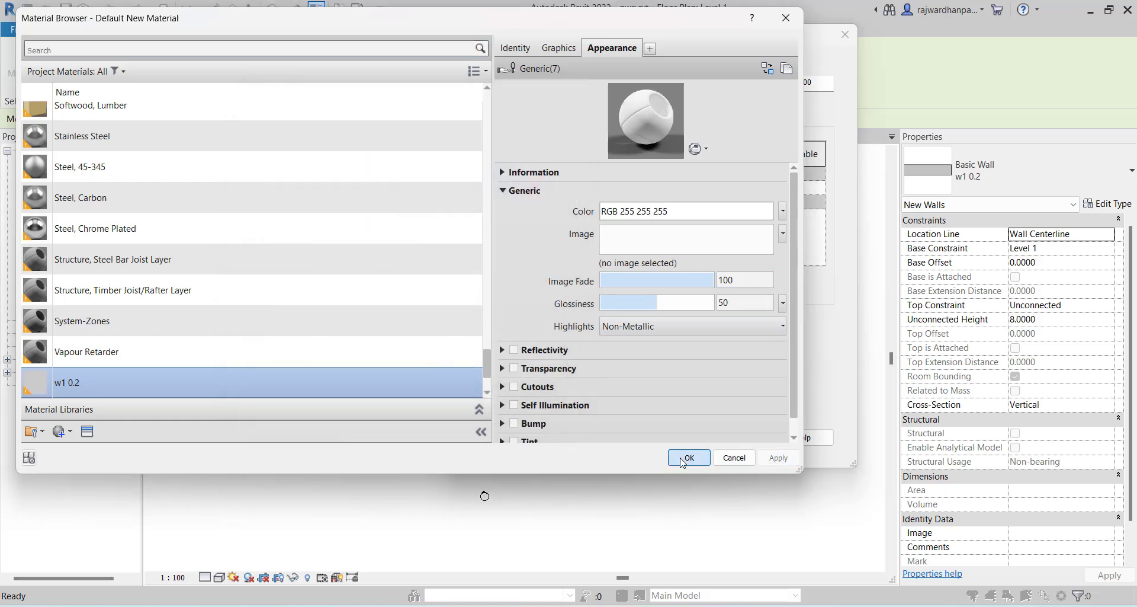
click(697, 436)
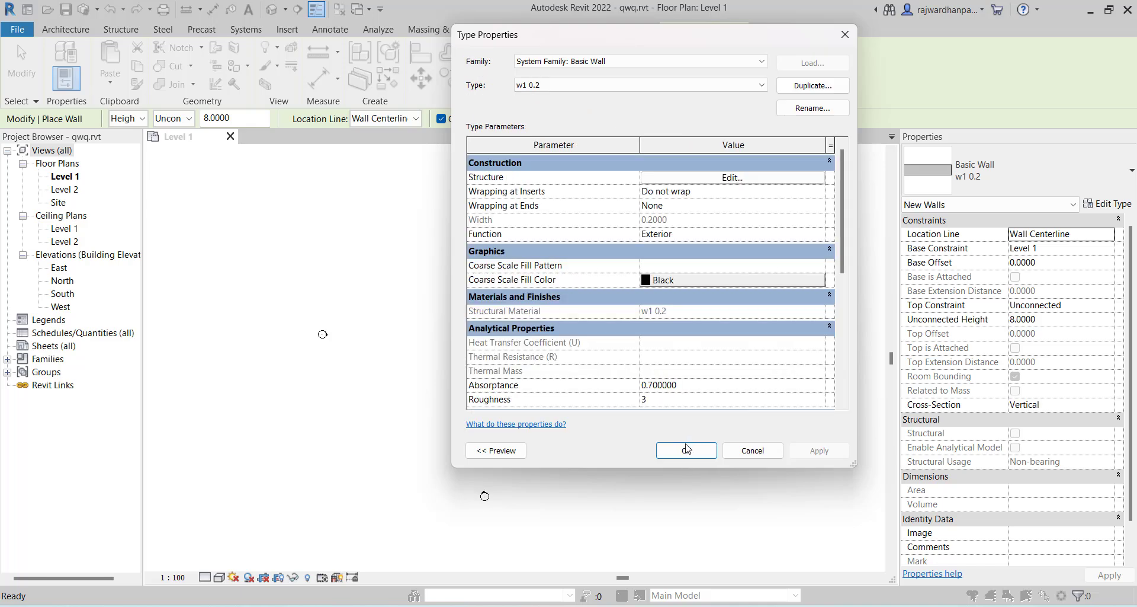
click(684, 449)
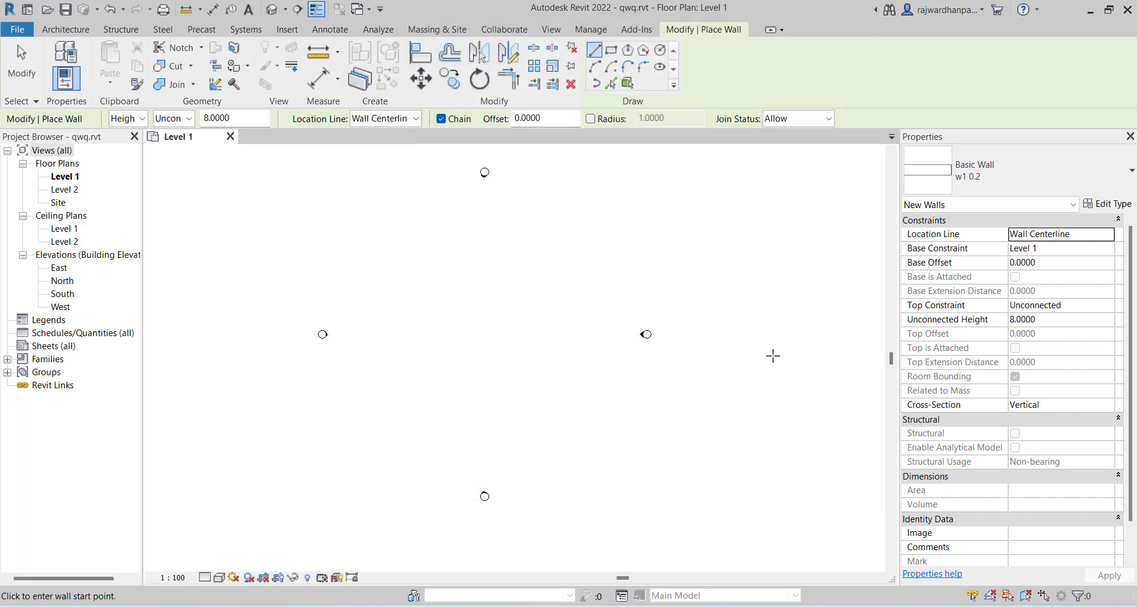
Step: Set the new wall's location line to Wall Centerline and its top constraint to Up to level: Level 2
click(1108, 235)
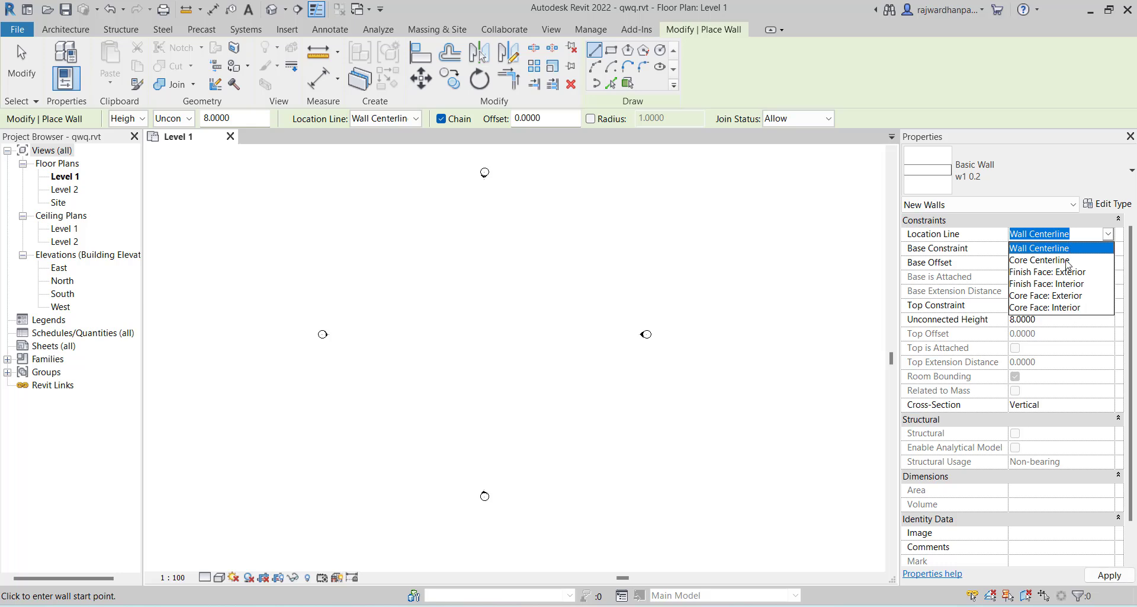
click(1071, 253)
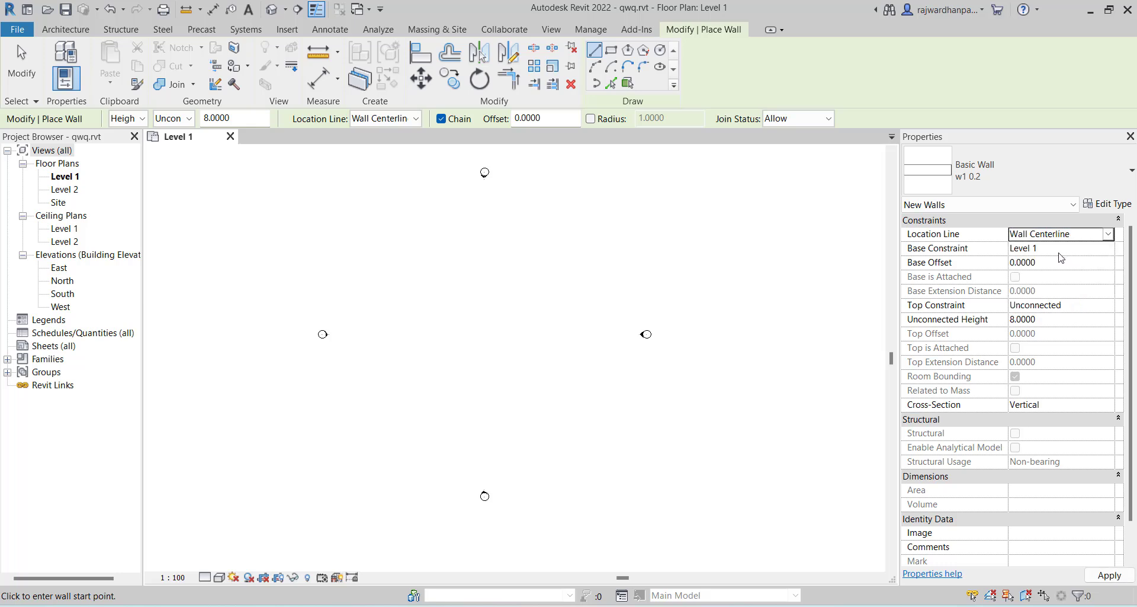
click(1072, 305)
click(1107, 305)
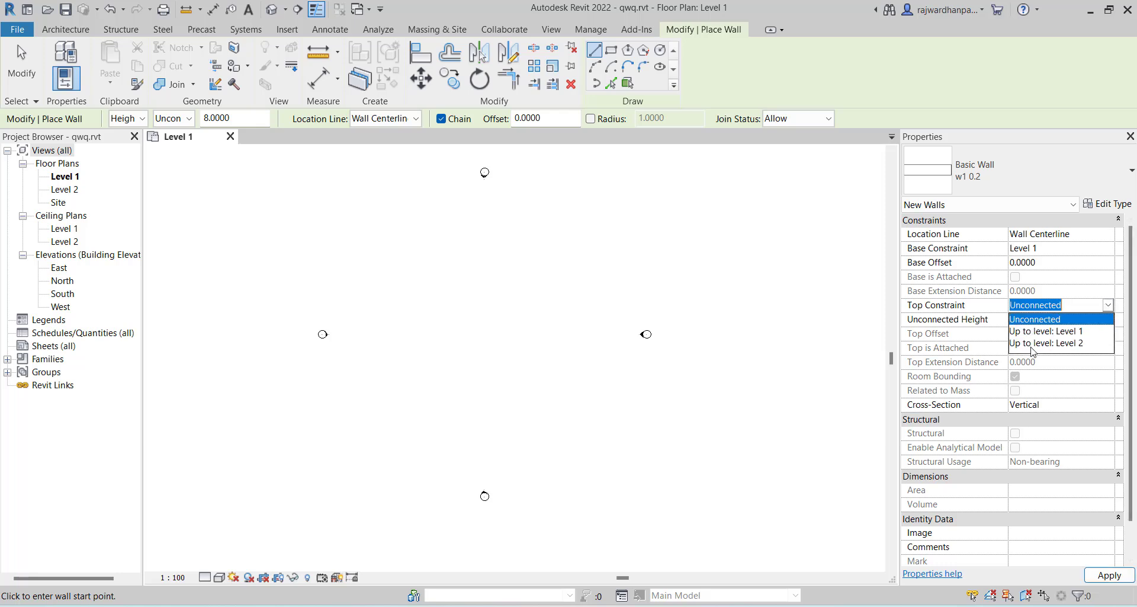
click(1036, 346)
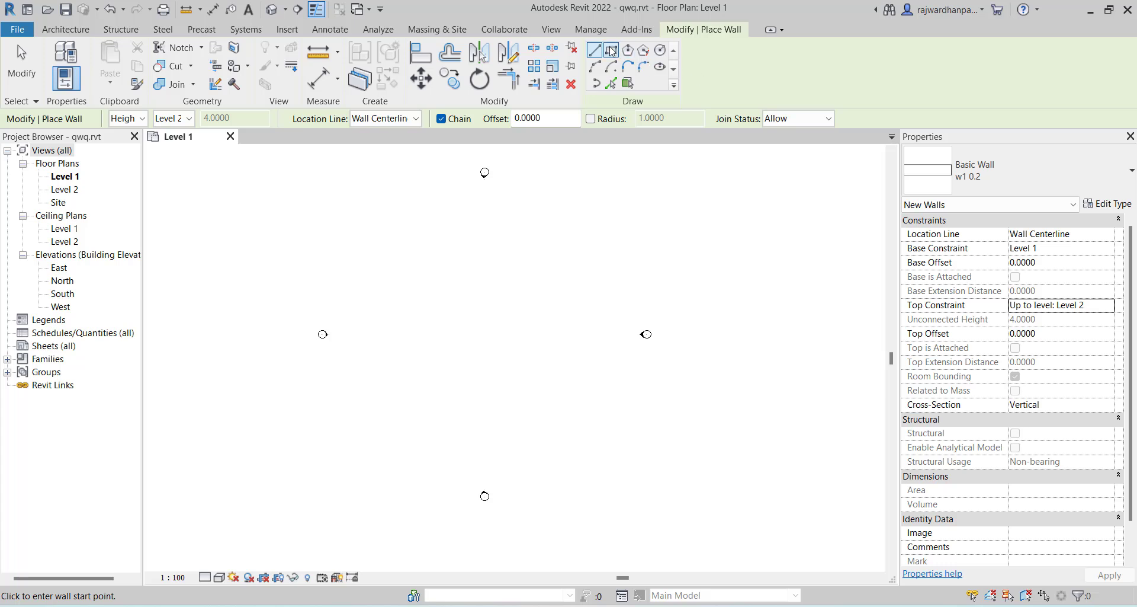
Step: Draw a rectangle of walls about 11.9 by 7.2 m between the elevation markers, then end the wall command
click(611, 51)
scroll(485, 302, up, 3)
click(413, 271)
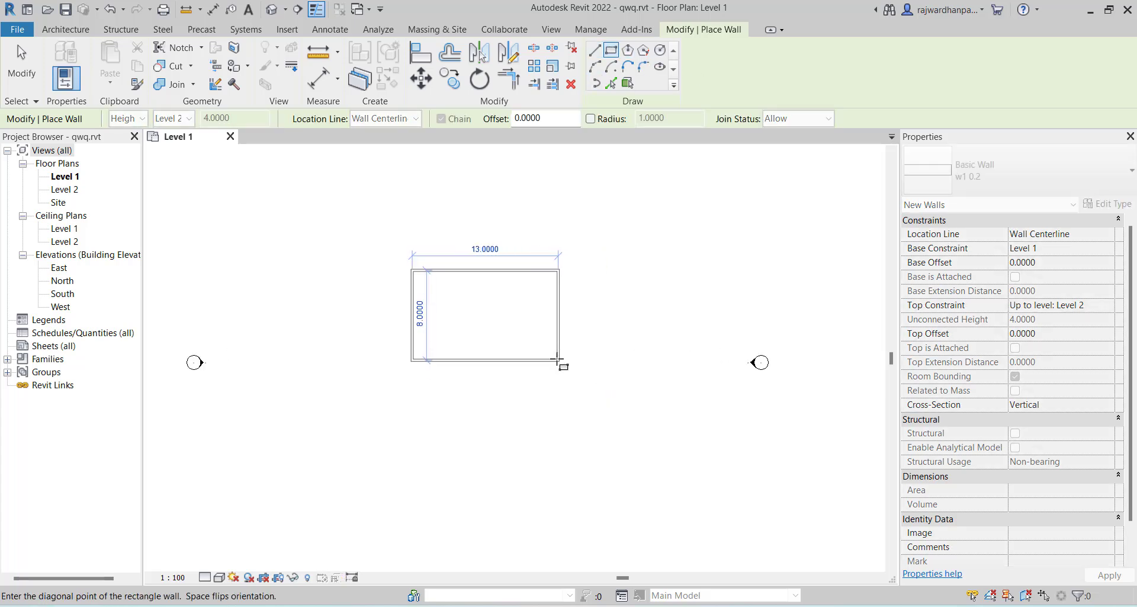
scroll(557, 359, up, 2)
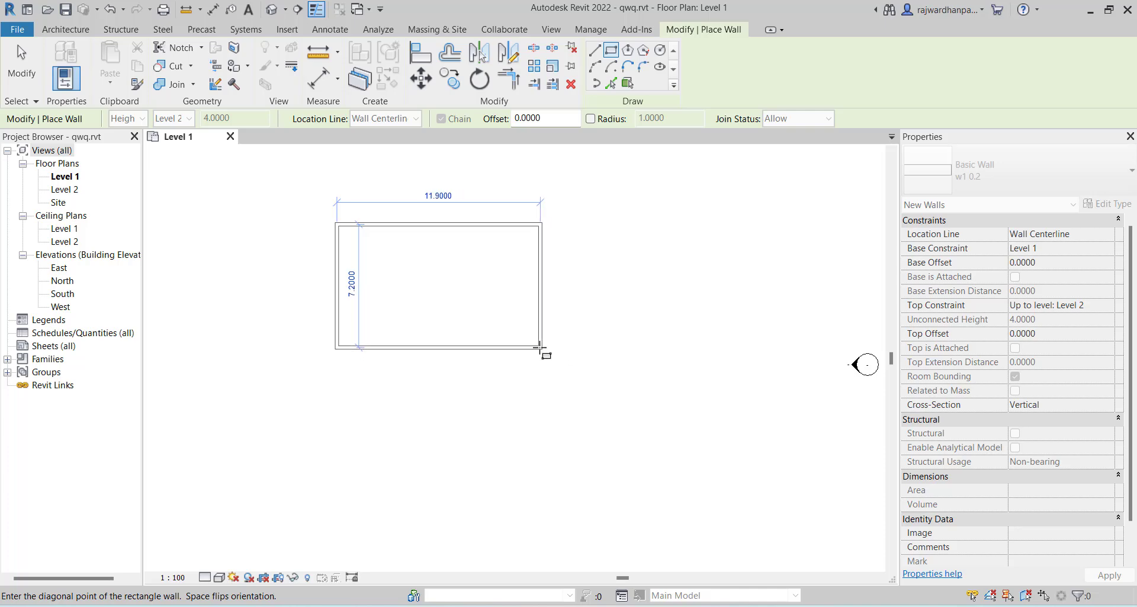
click(540, 349)
key(Escape)
key(Escape)
middle_drag(478, 413, 615, 432)
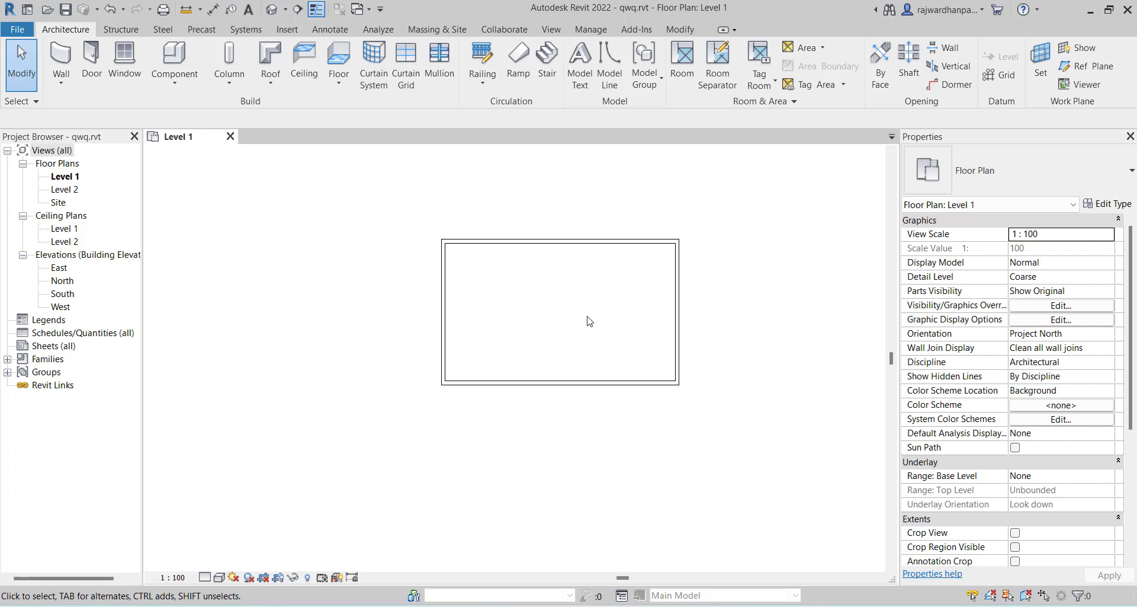
Step: On the Level 2 floor plan, start a roof by footprint using the Basic Roof type Generic - 125mm
double_click(64, 190)
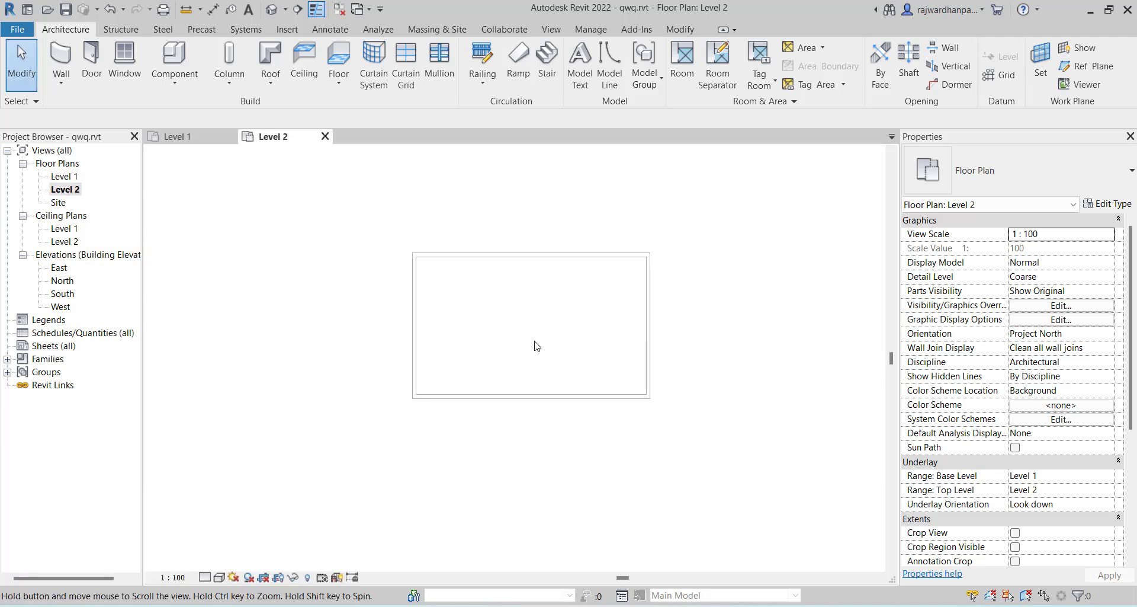
drag(782, 245, 448, 435)
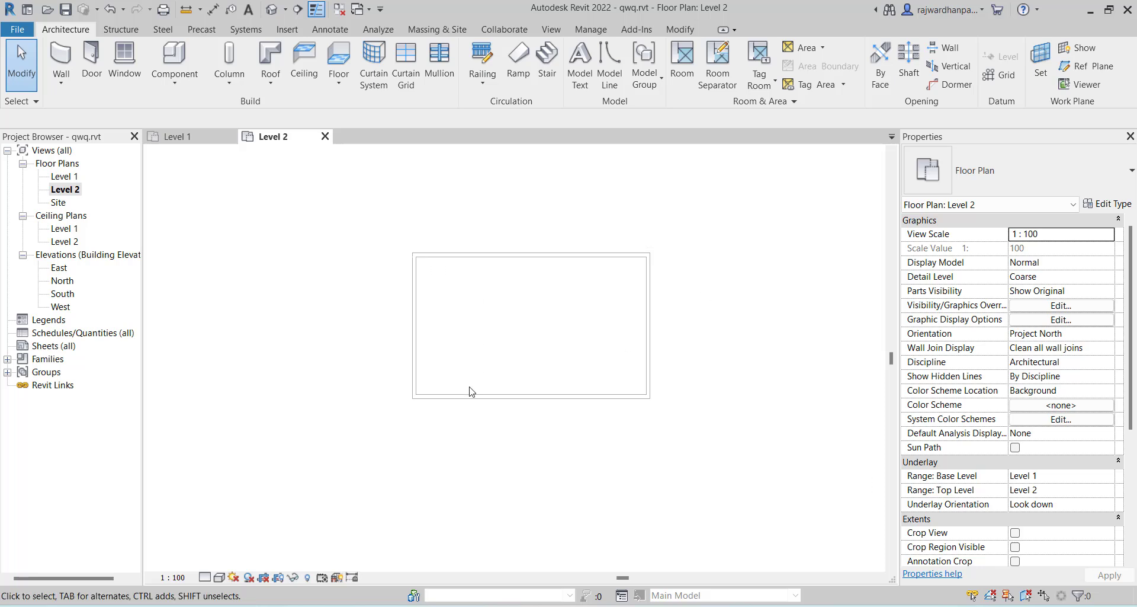
middle_drag(477, 375, 458, 372)
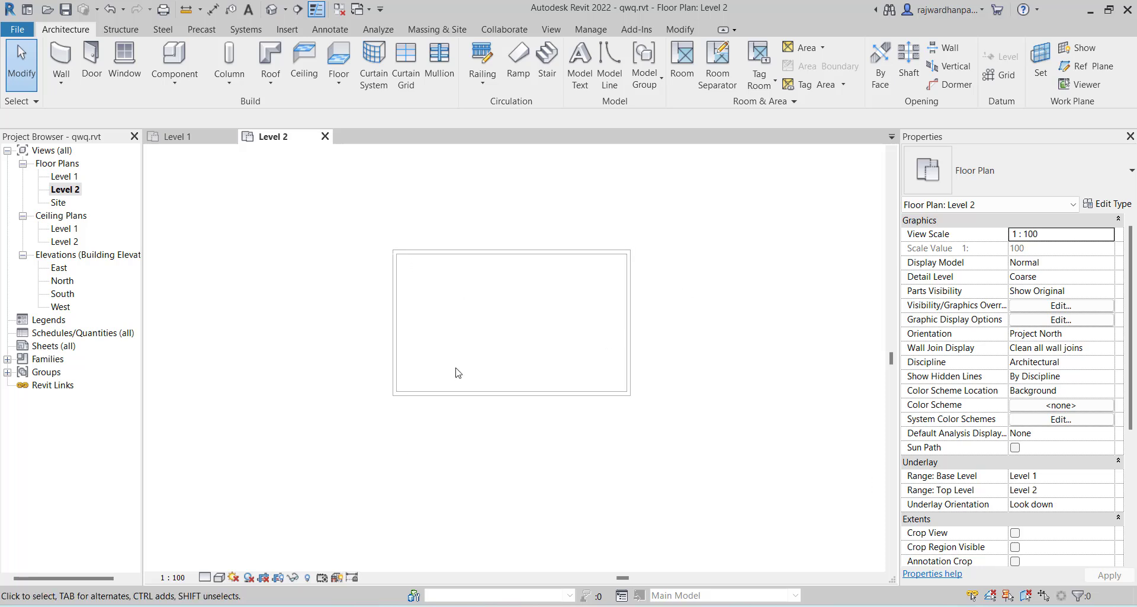
click(270, 81)
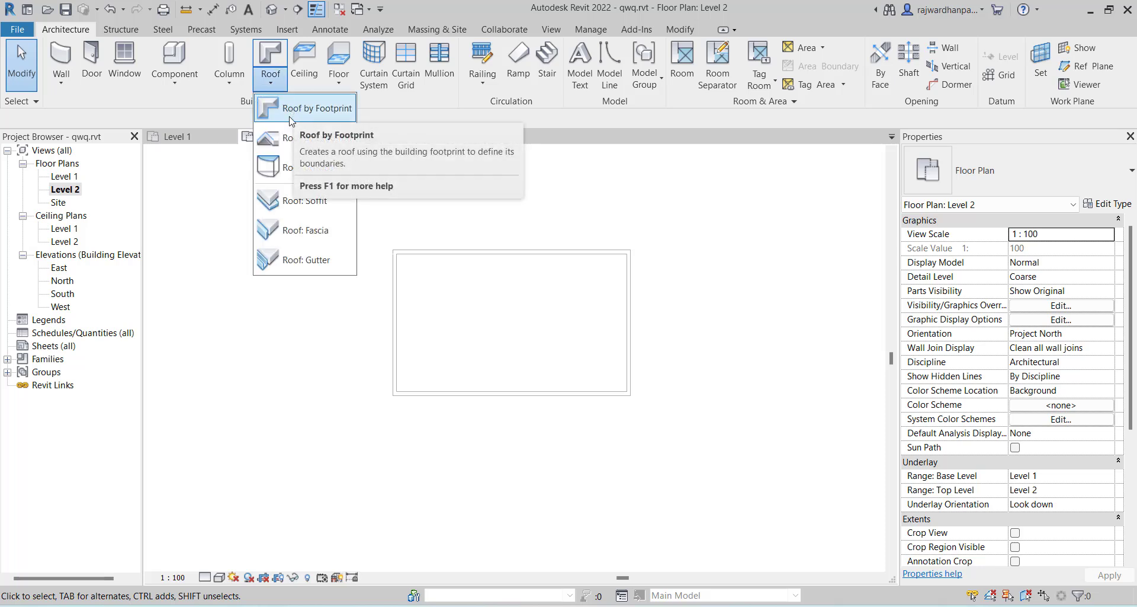
click(330, 113)
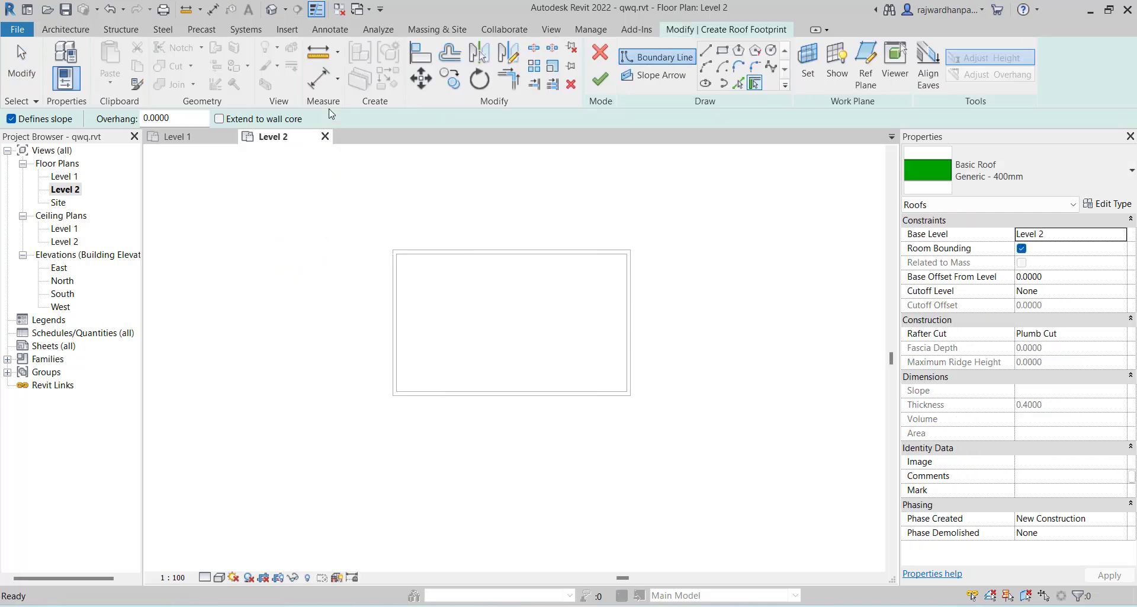
click(1013, 176)
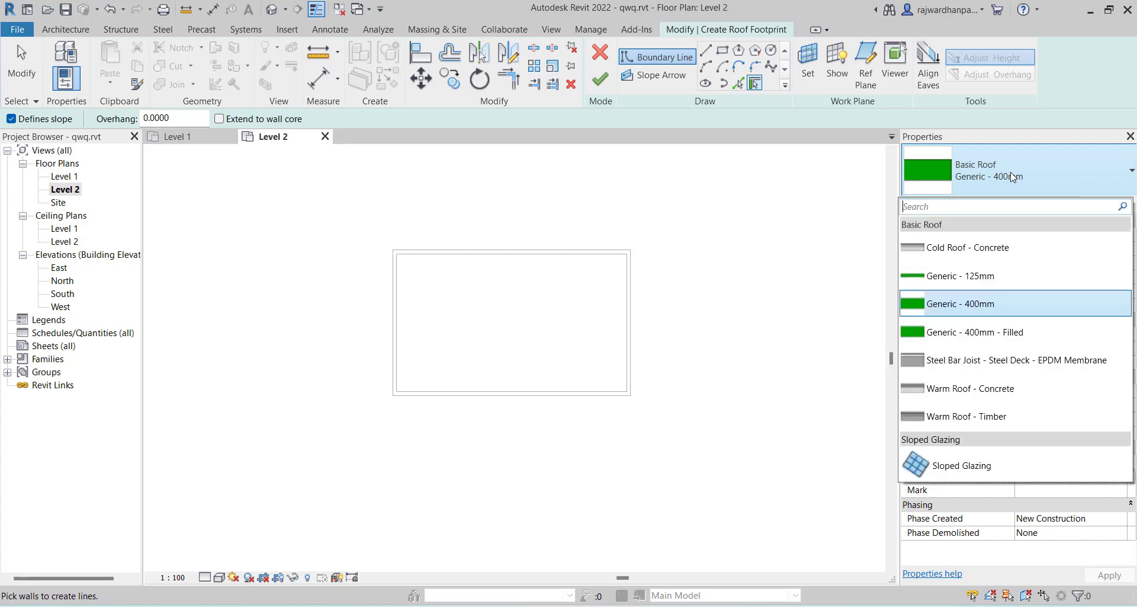
mouse_move(1016, 277)
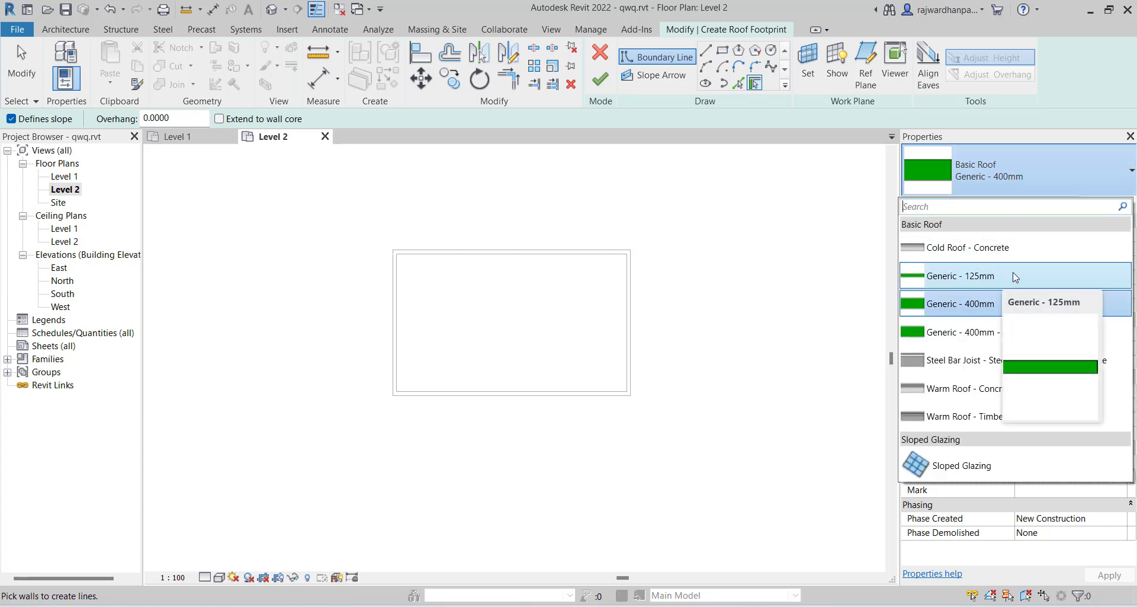
click(1016, 277)
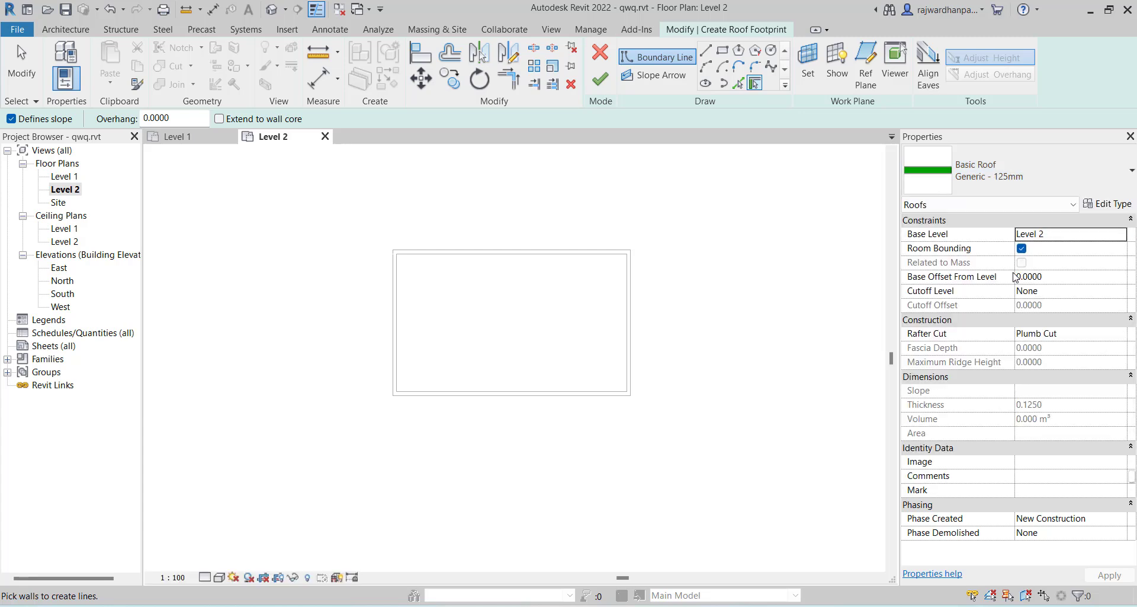
Step: Duplicate the Generic - 125mm roof type under the name r1
click(1108, 204)
click(811, 86)
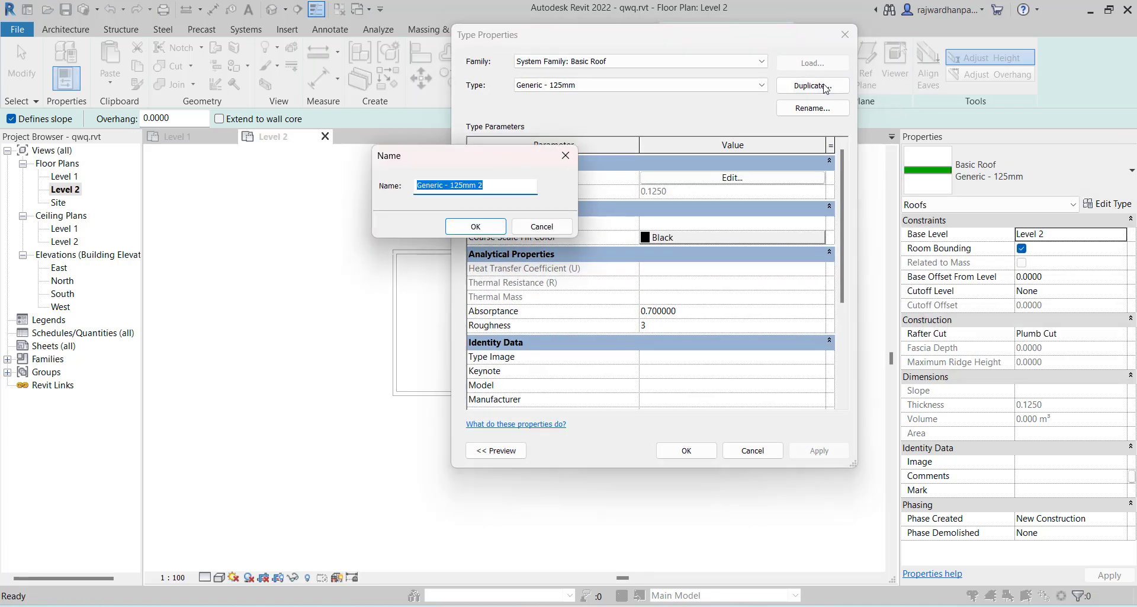
text(r1)
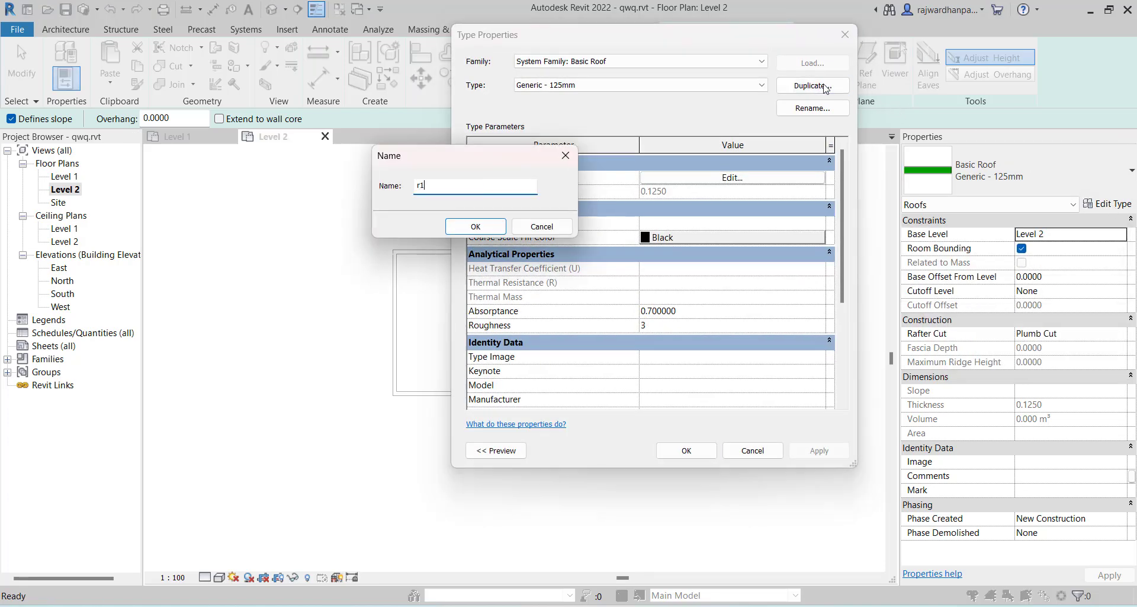
click(481, 226)
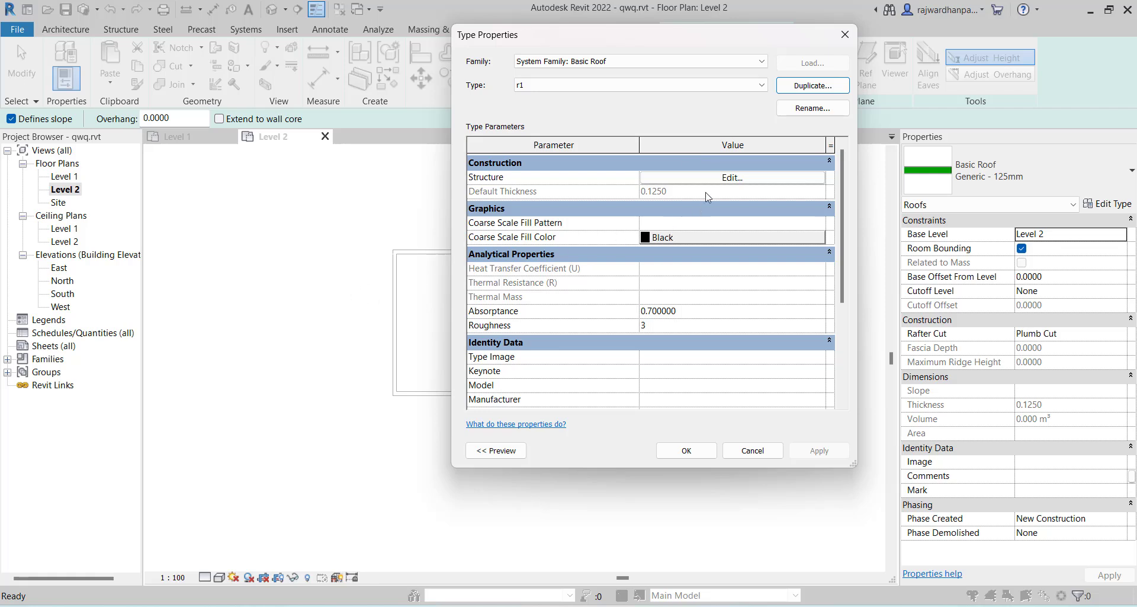
Step: Assign the Roofing, Tile material to the r1 roof's structure layer and accept the type changes
click(684, 178)
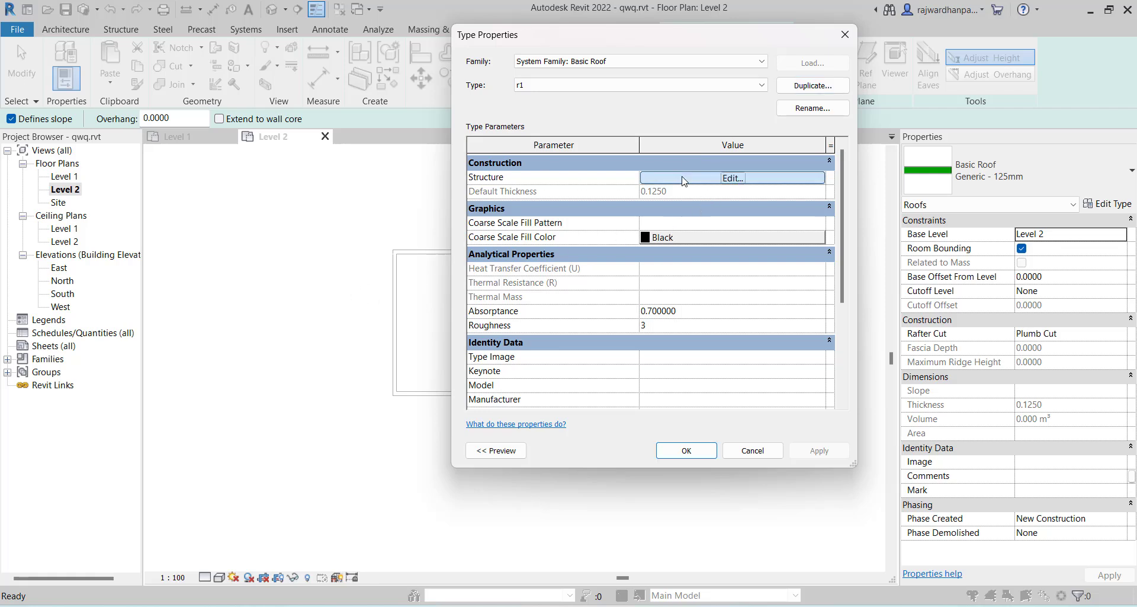
click(625, 178)
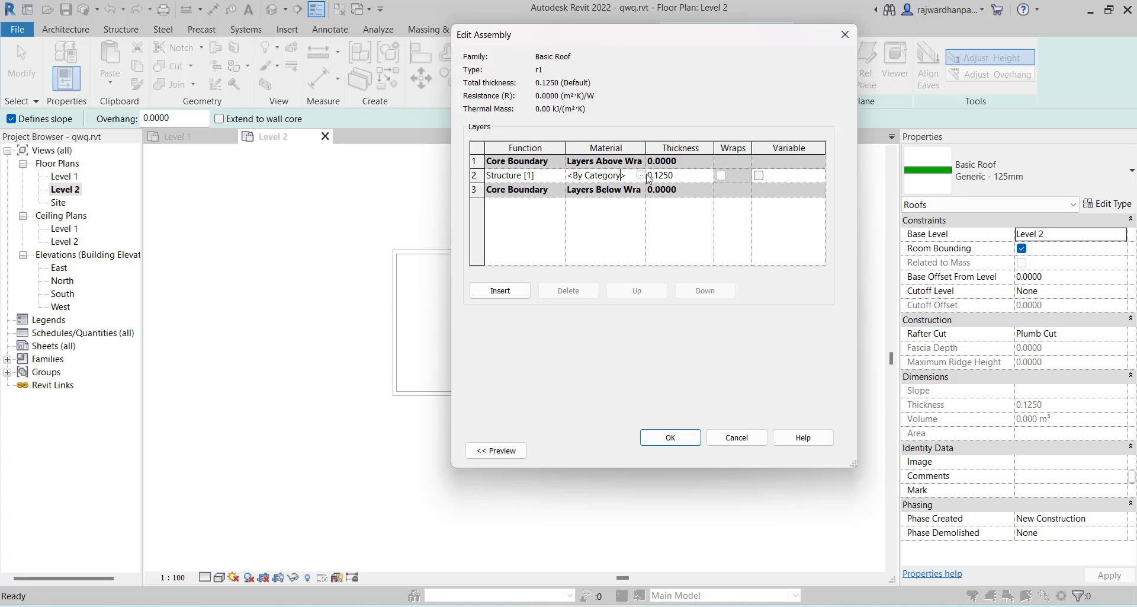
click(642, 175)
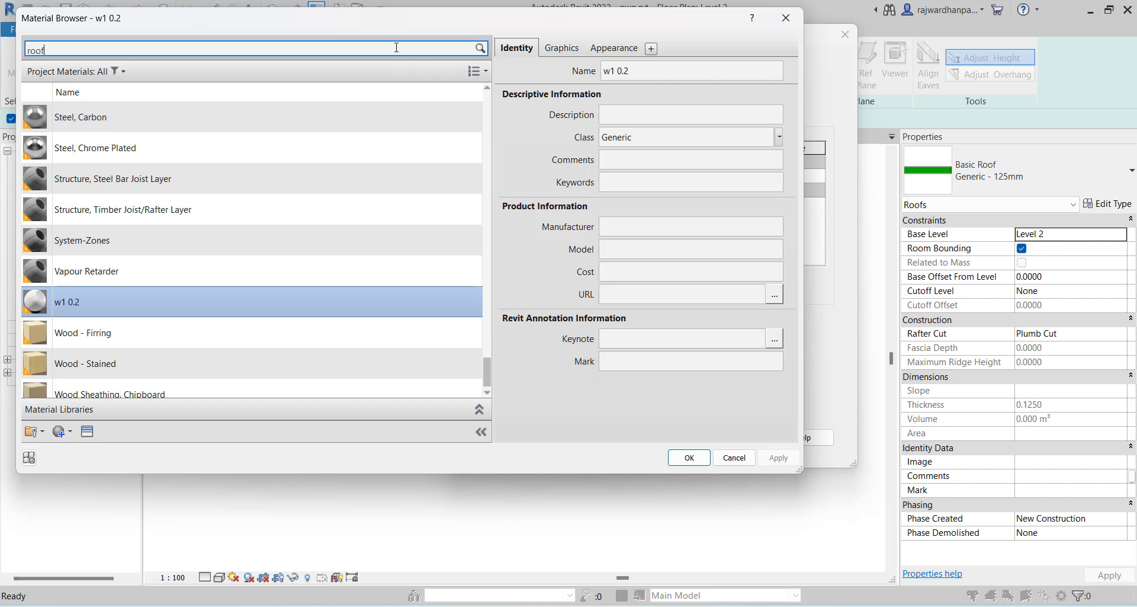
text(roof)
scroll(225, 236, down, 1)
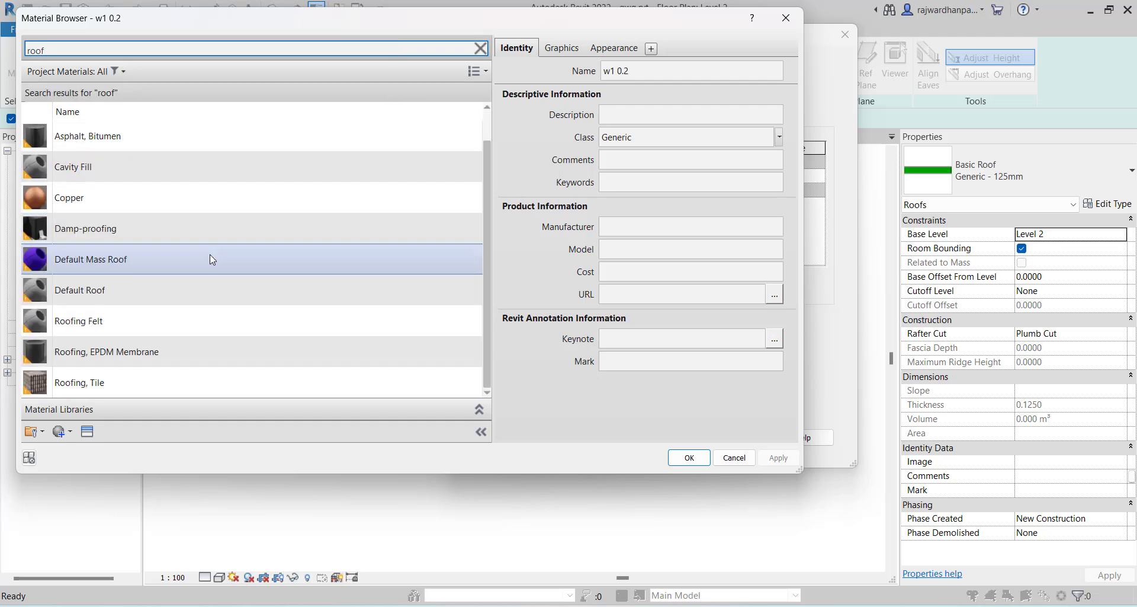
click(89, 383)
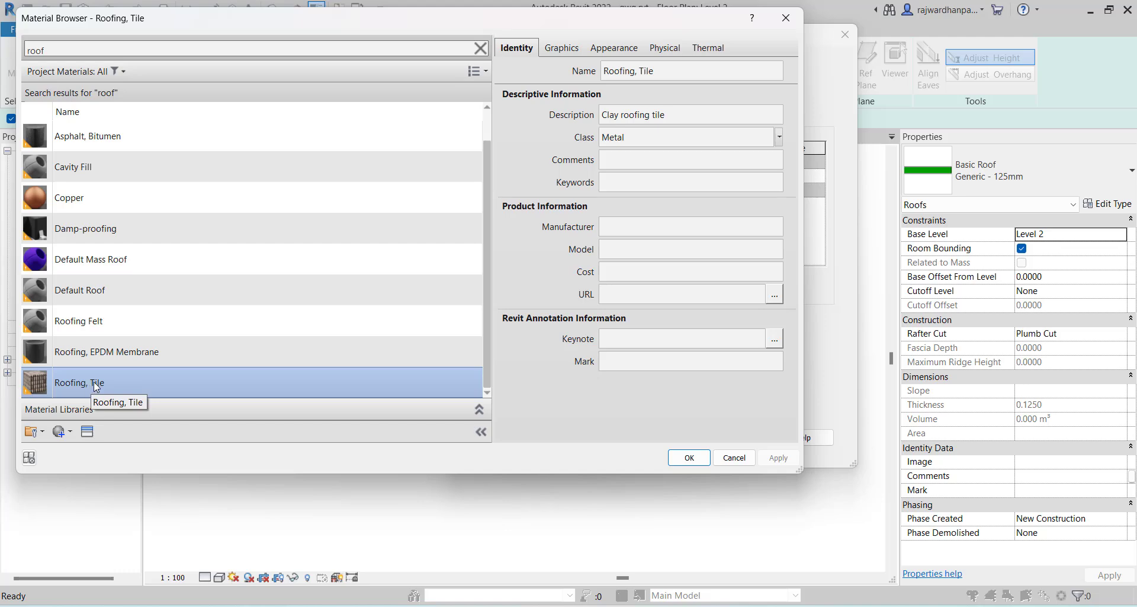
key(Return)
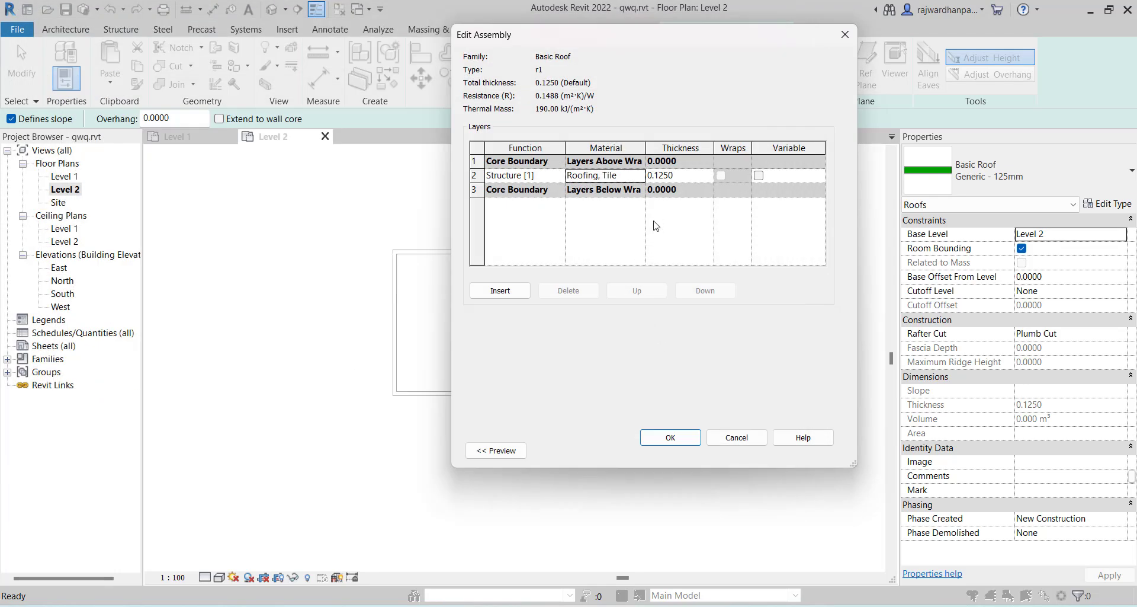
click(681, 443)
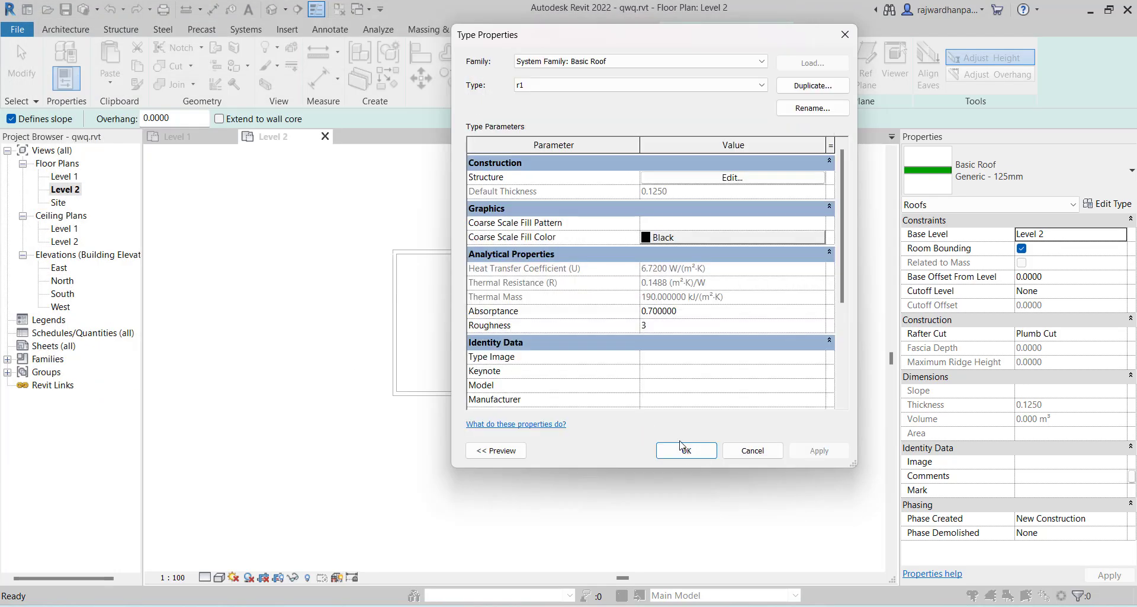
click(682, 447)
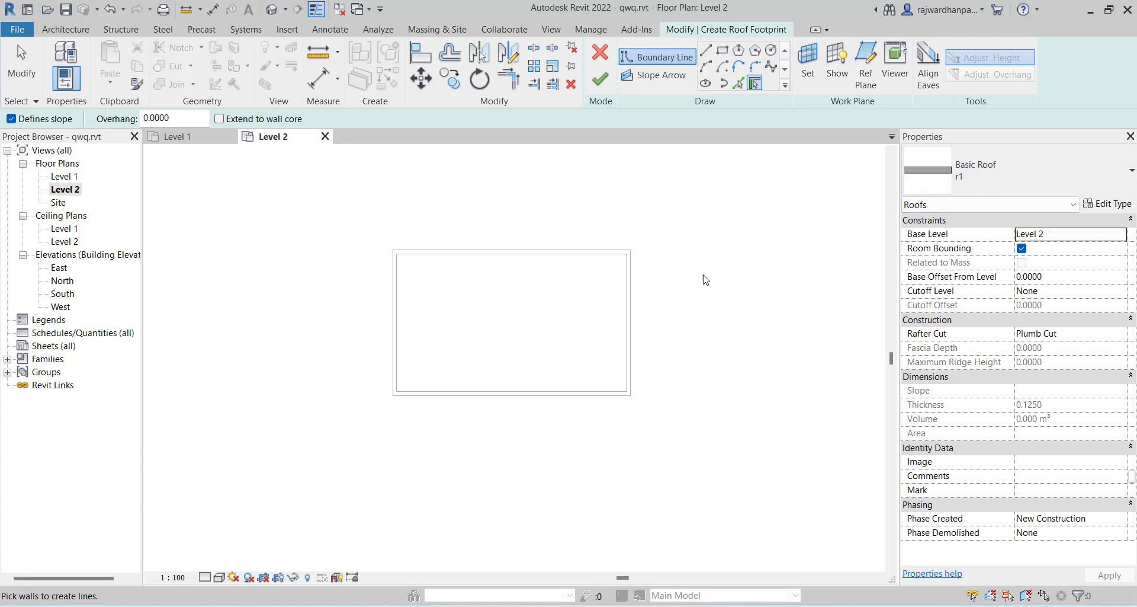
Step: Draw a rectangular roof boundary offset 1 m outward from the outer wall corners, then end the drawing tool
middle_drag(648, 290, 648, 259)
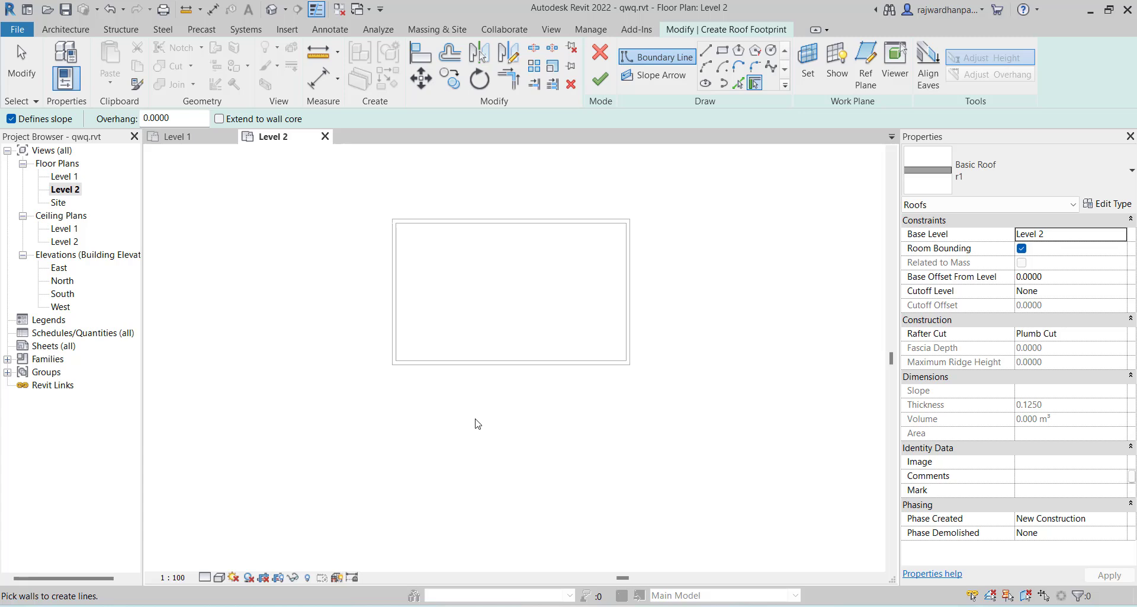
click(722, 51)
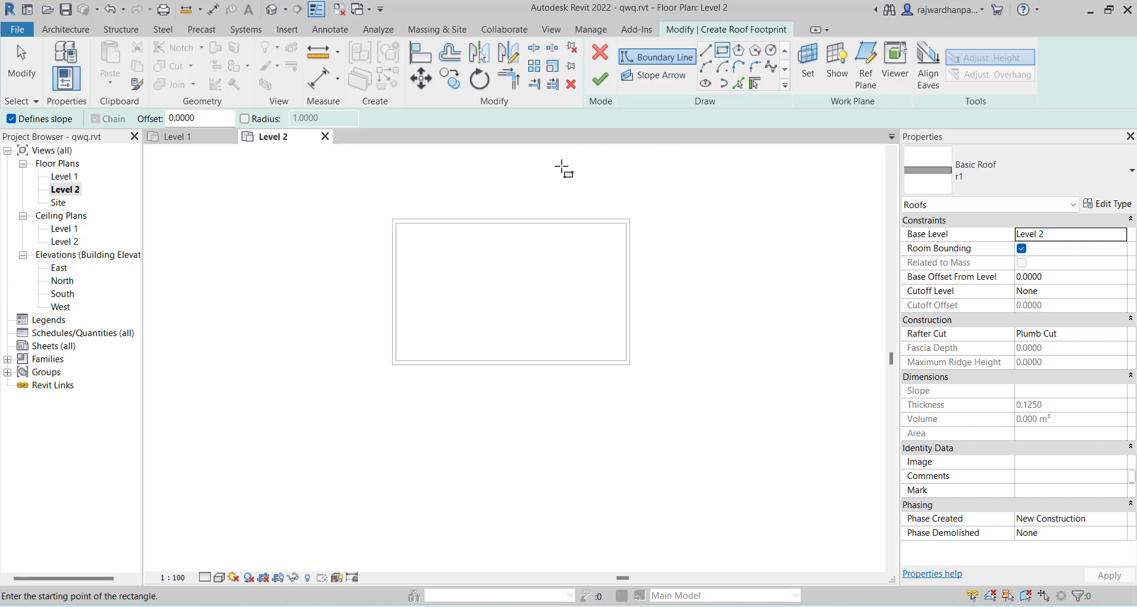
click(165, 118)
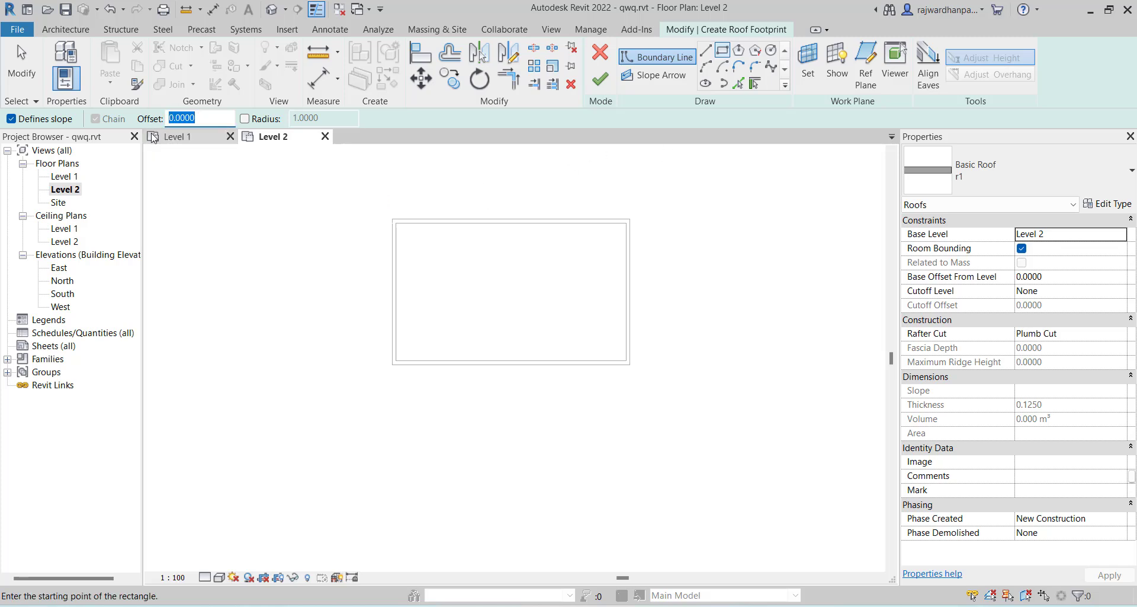
text(1)
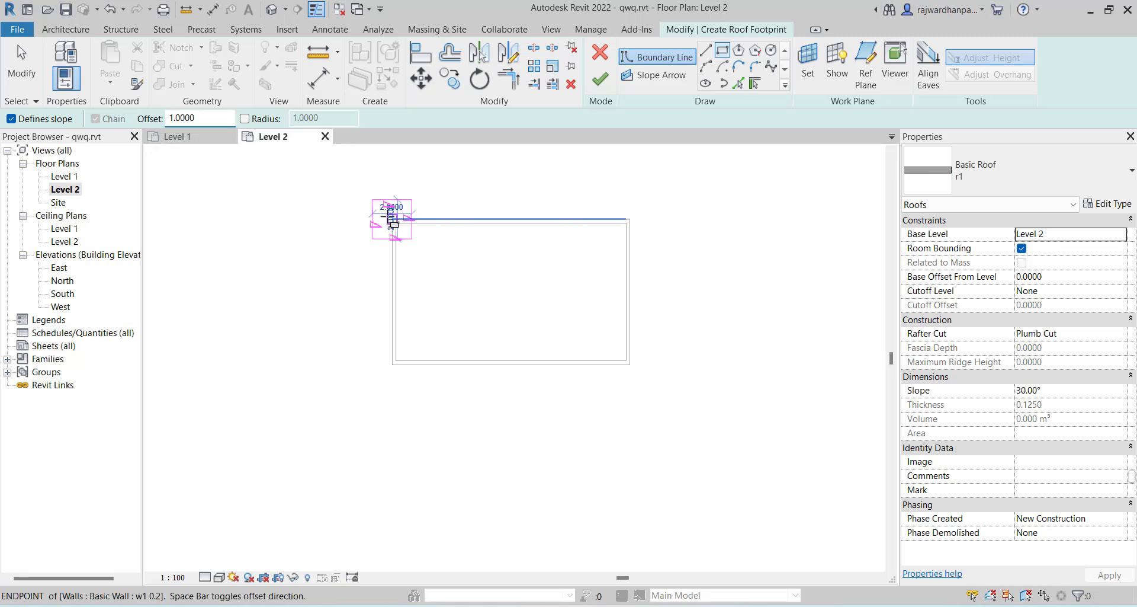
click(391, 219)
click(629, 364)
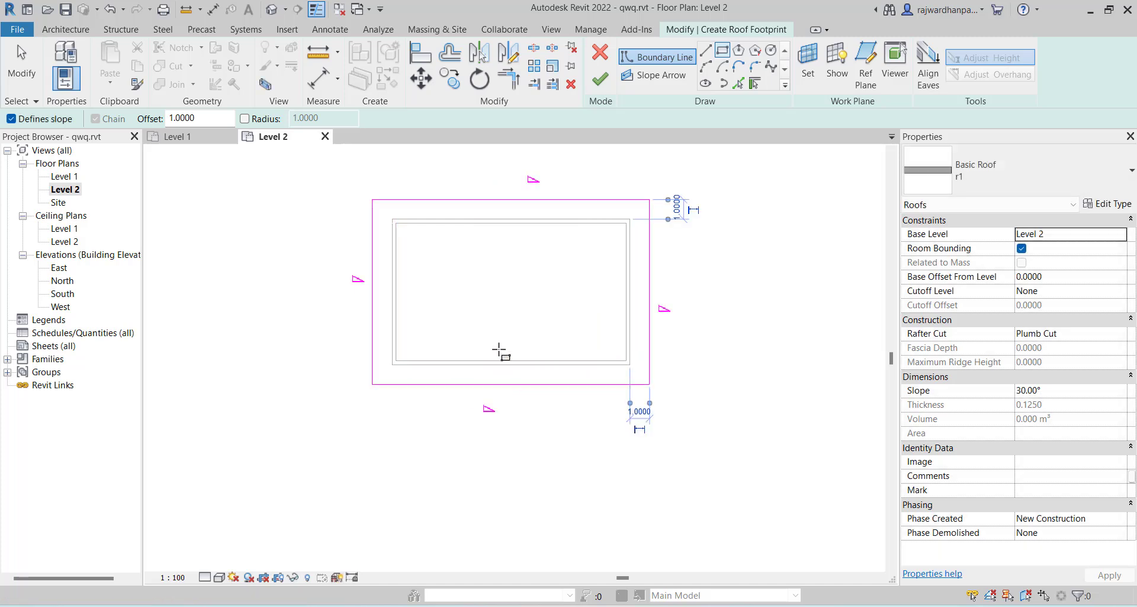
middle_drag(499, 351, 502, 369)
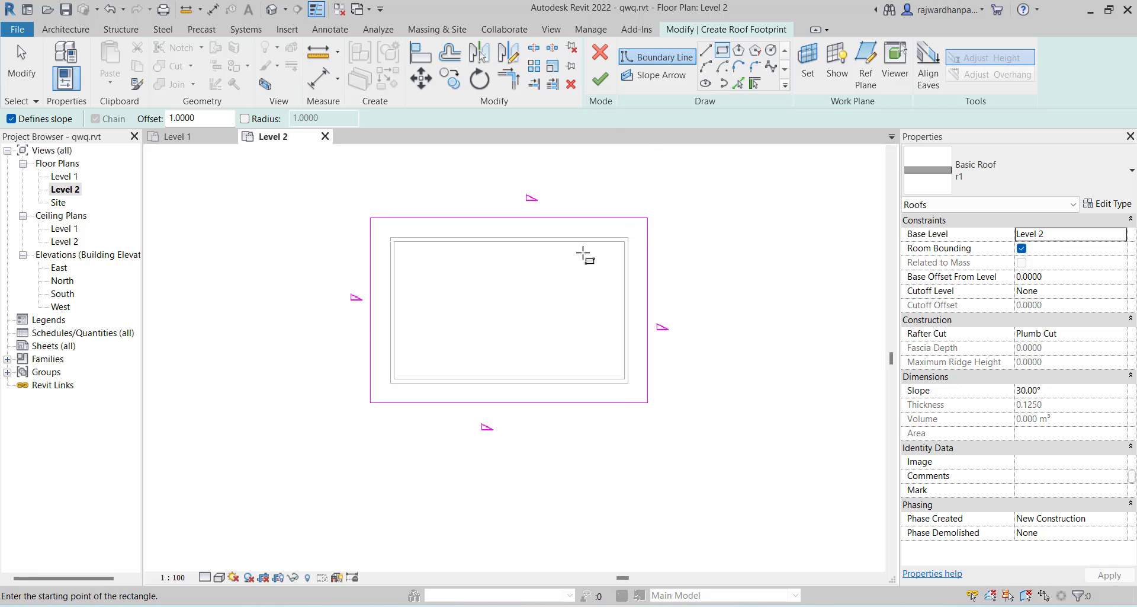
key(Escape)
key(Escape)
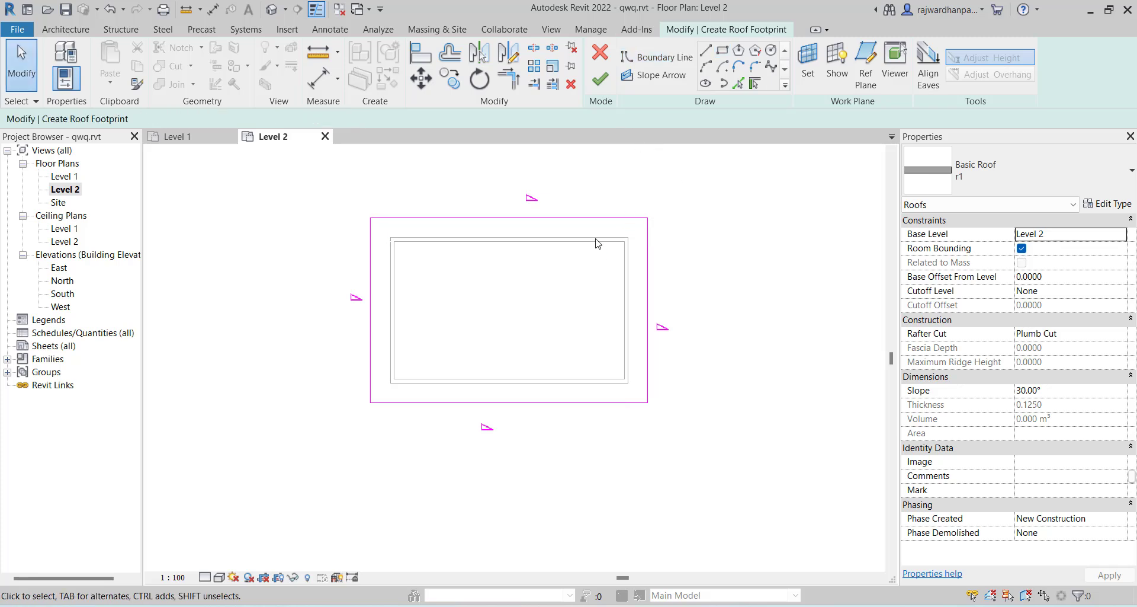
Step: Remove the slope definition from all four roof boundary lines and finish the roof footprint
click(369, 301)
click(485, 219)
click(648, 301)
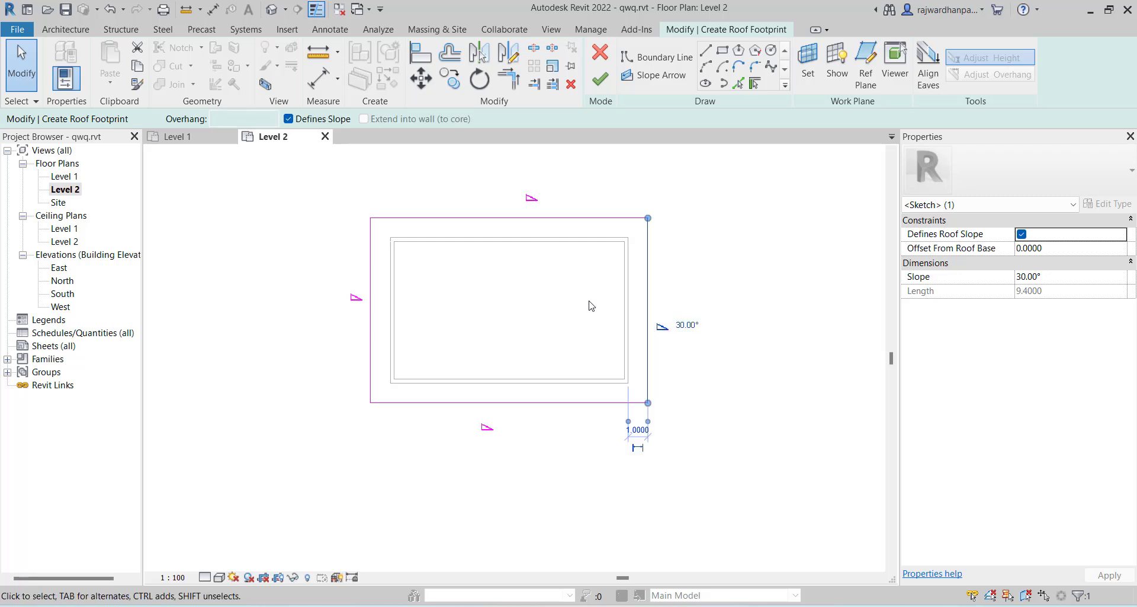
click(590, 303)
drag(678, 203, 310, 445)
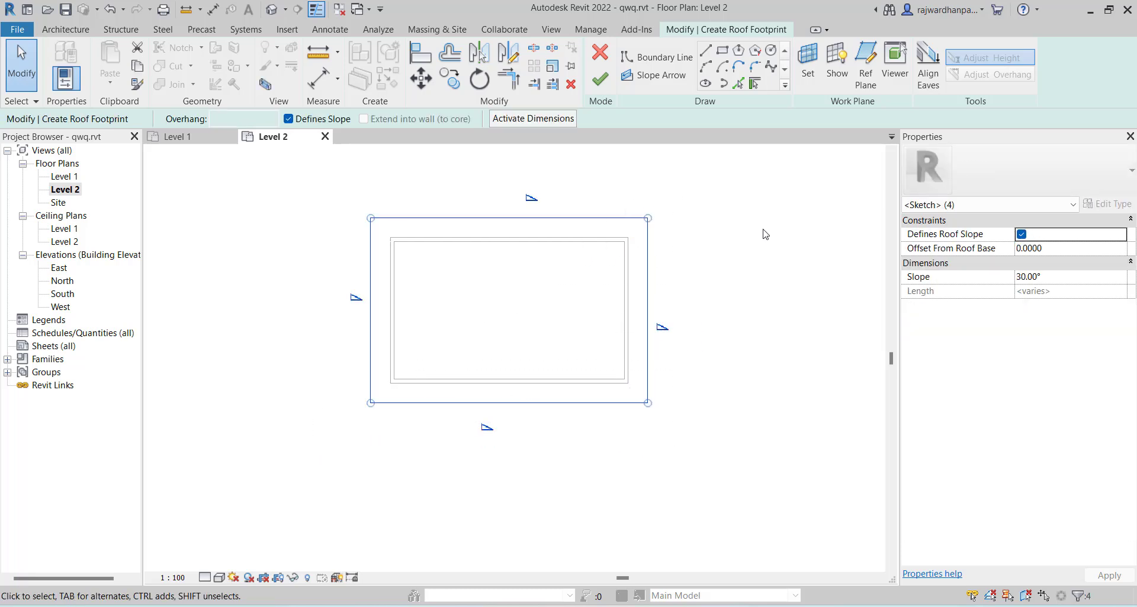
click(289, 119)
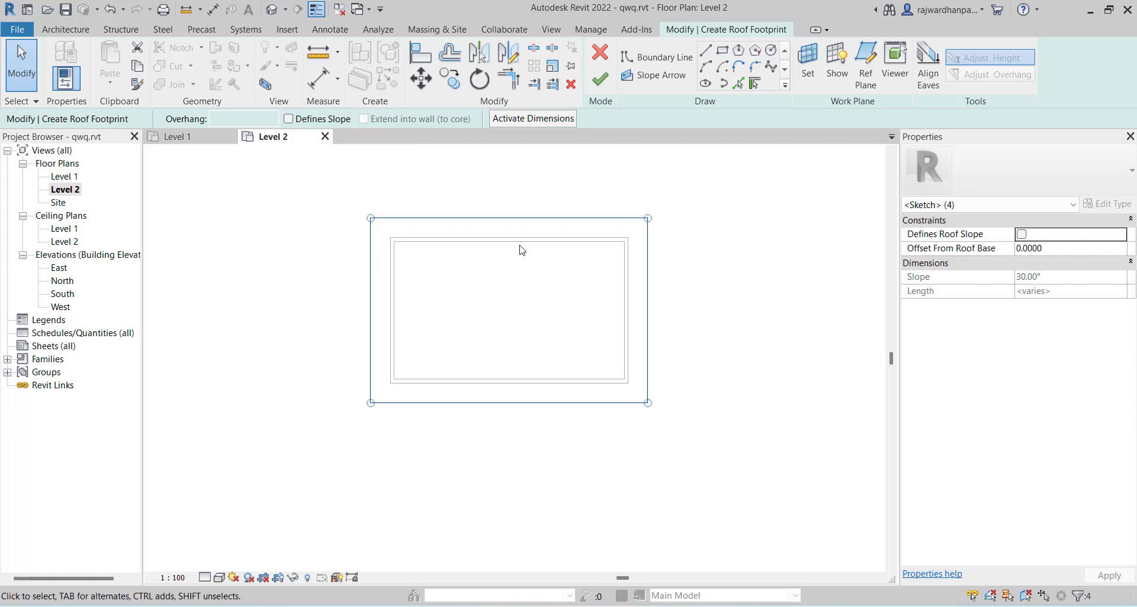
key(Escape)
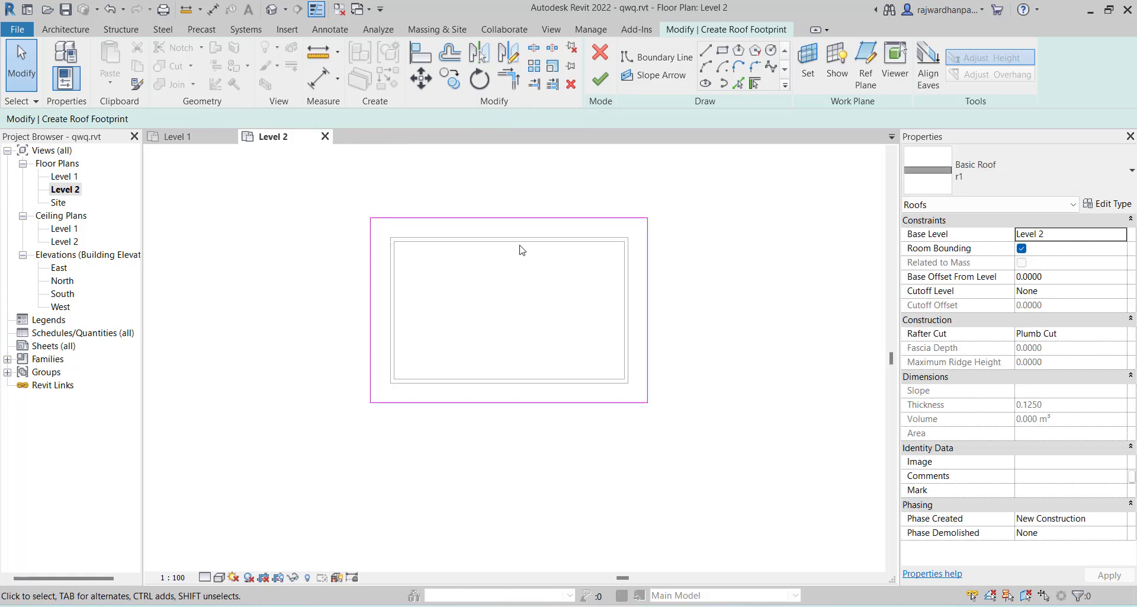
click(603, 82)
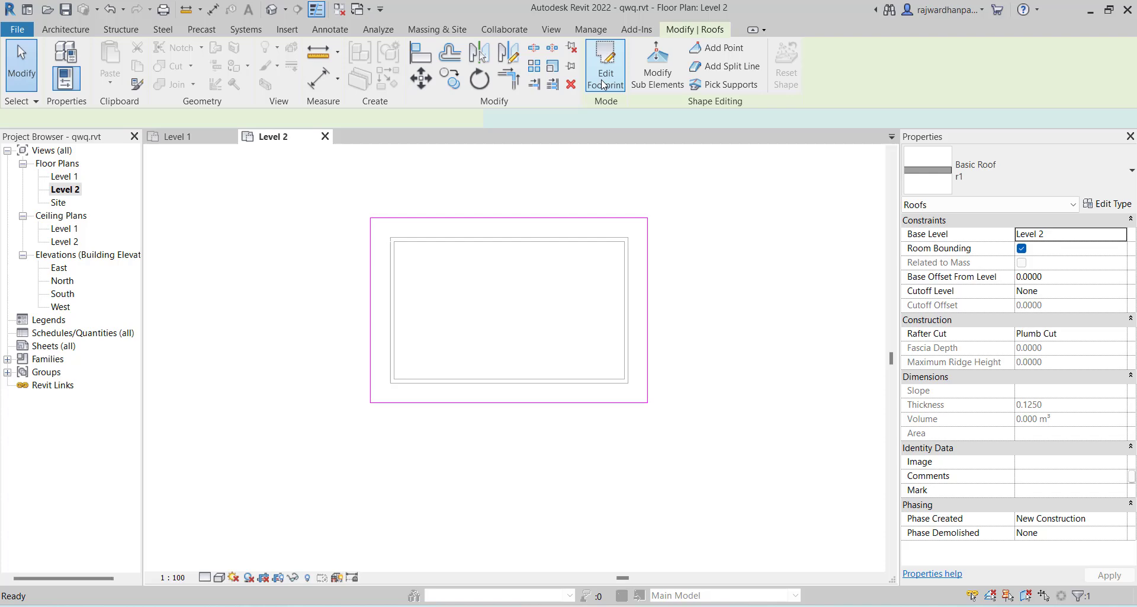
click(822, 265)
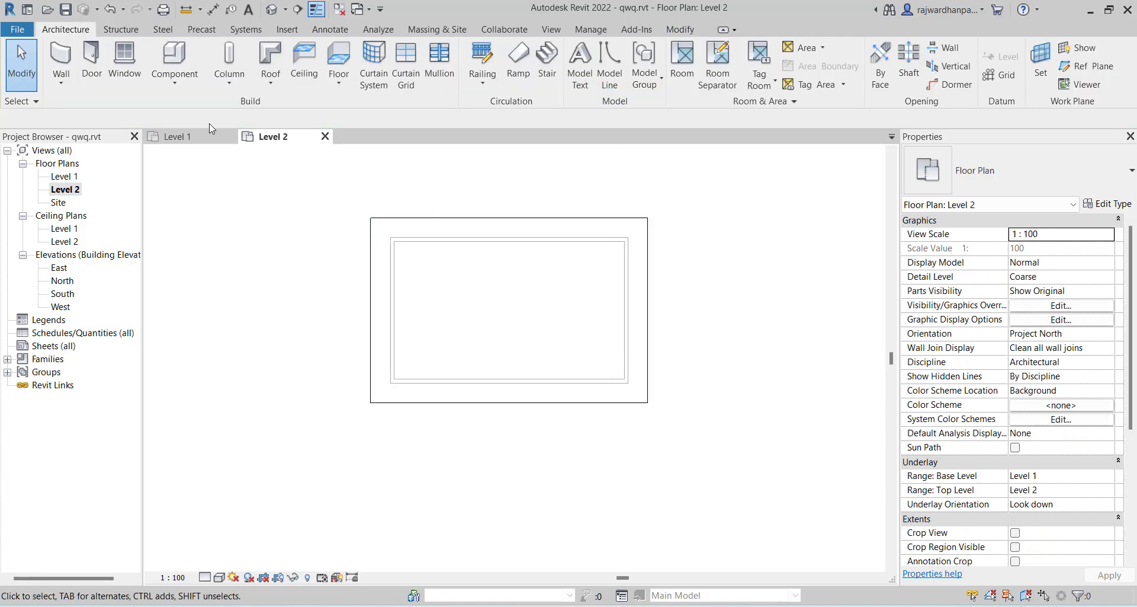
Step: Open the default 3D view of the building and display it in the Shaded visual style
click(272, 10)
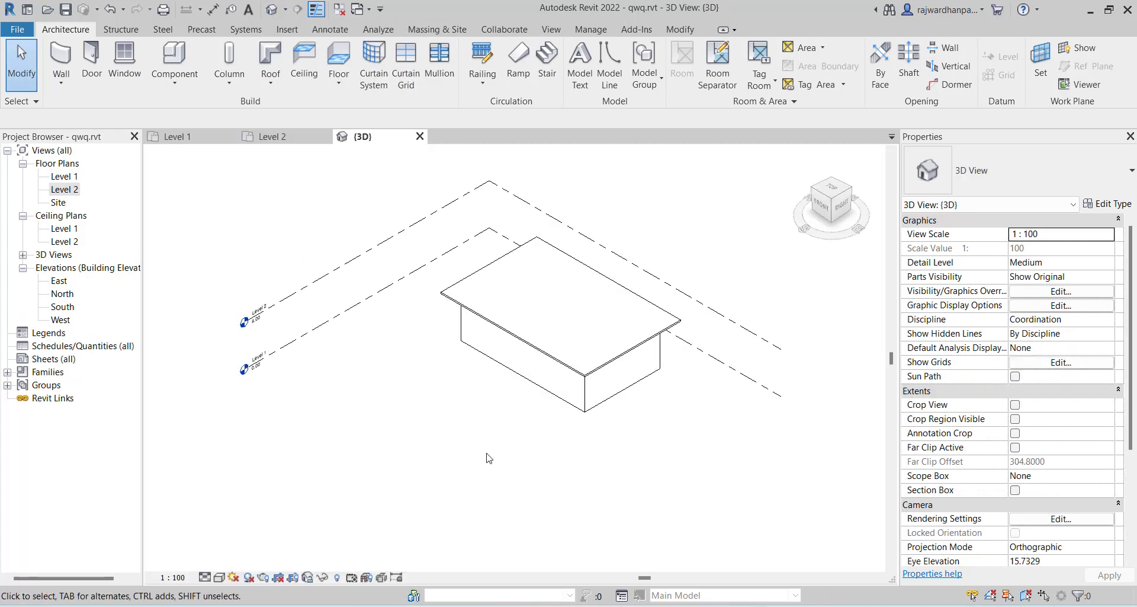
key(s)
key(d)
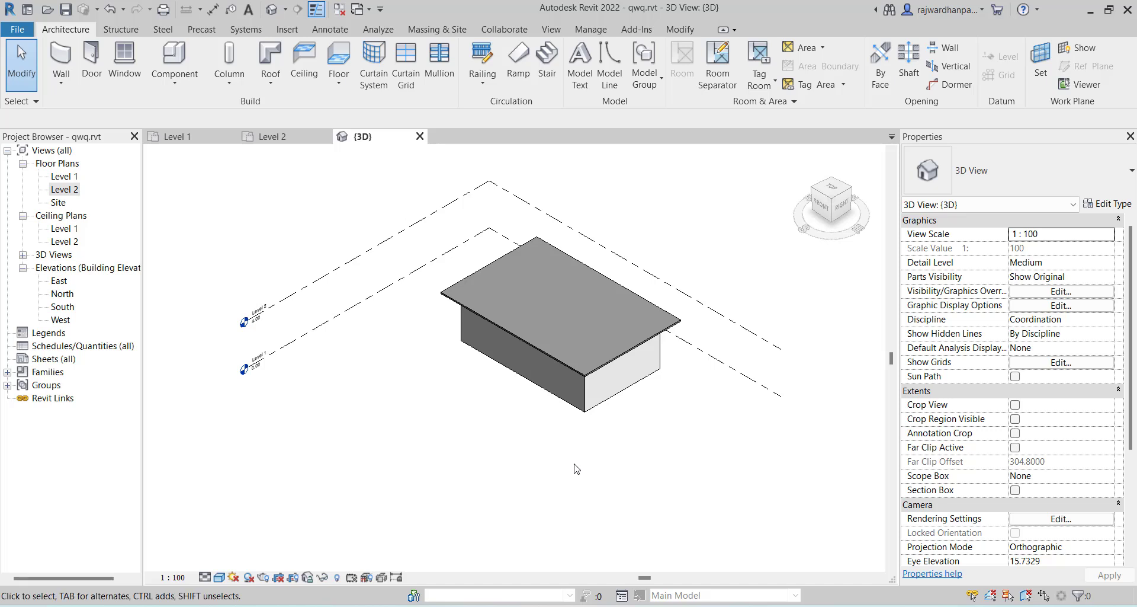
scroll(545, 372, up, 3)
scroll(542, 370, up, 2)
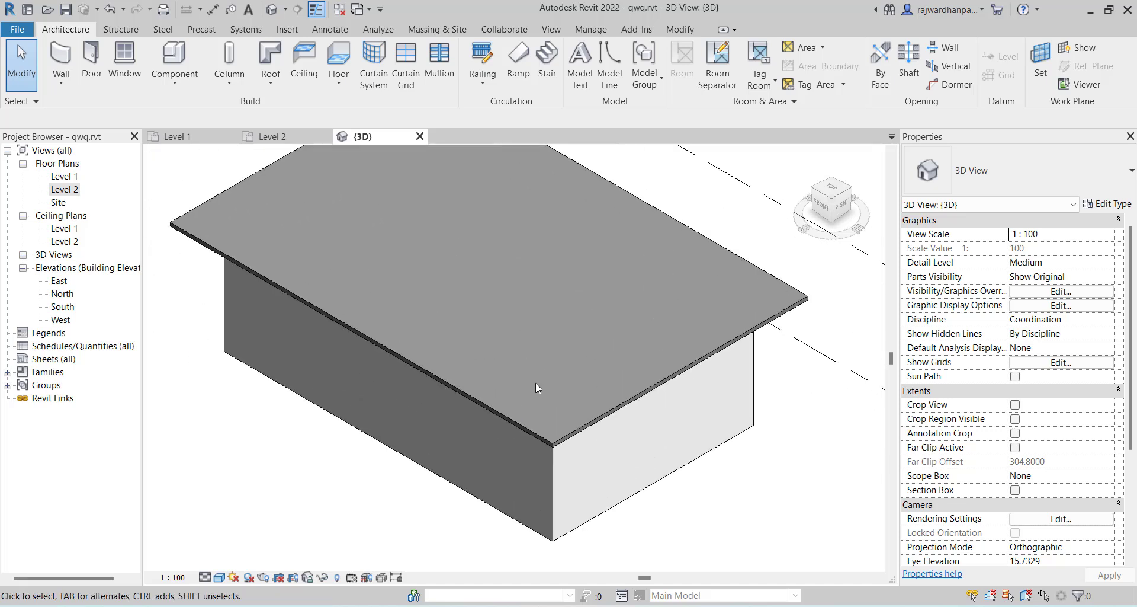
Step: Display the 3D view in the Realistic visual style
key(d)
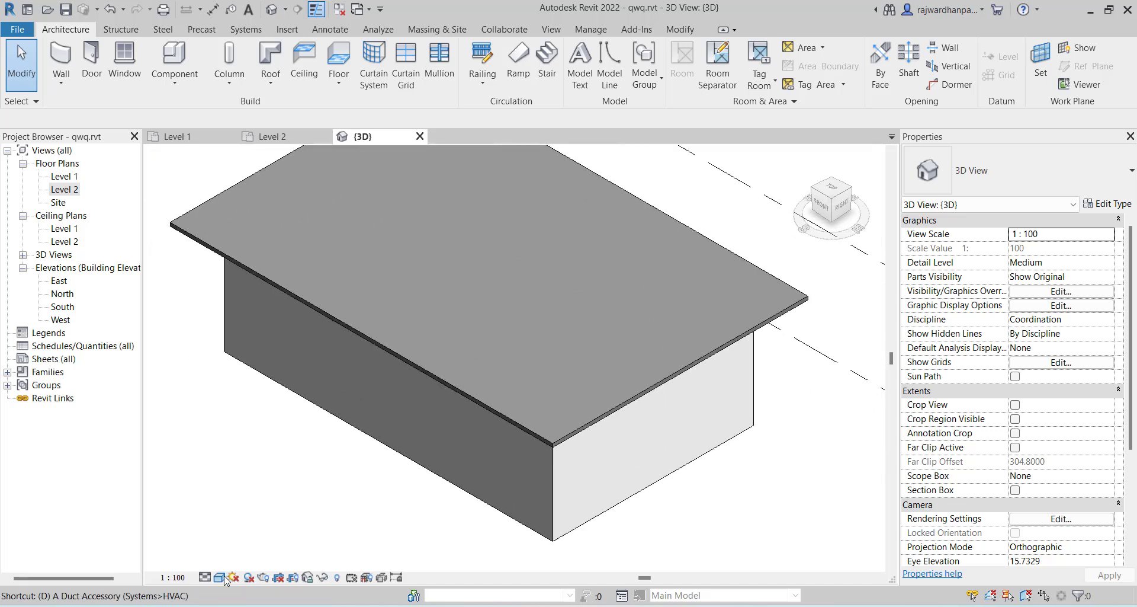
click(287, 482)
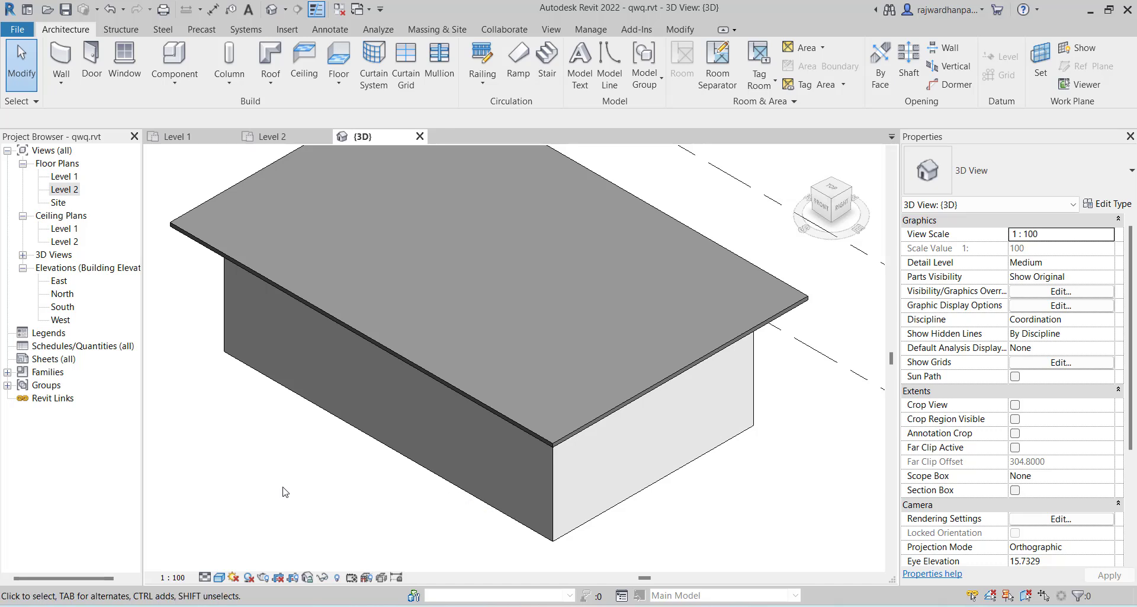
click(220, 577)
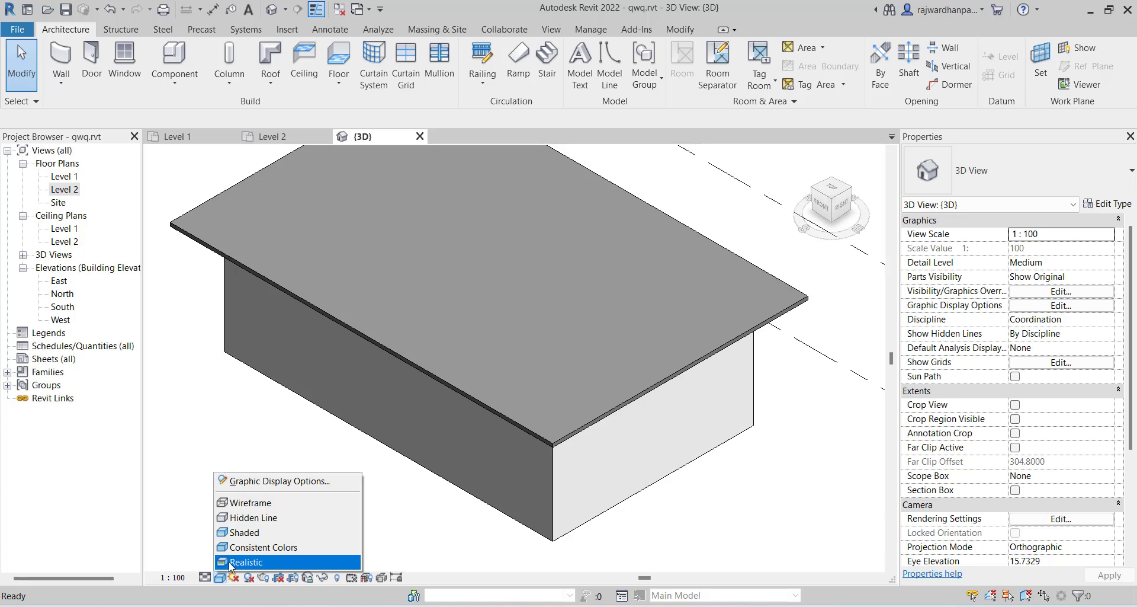
click(230, 562)
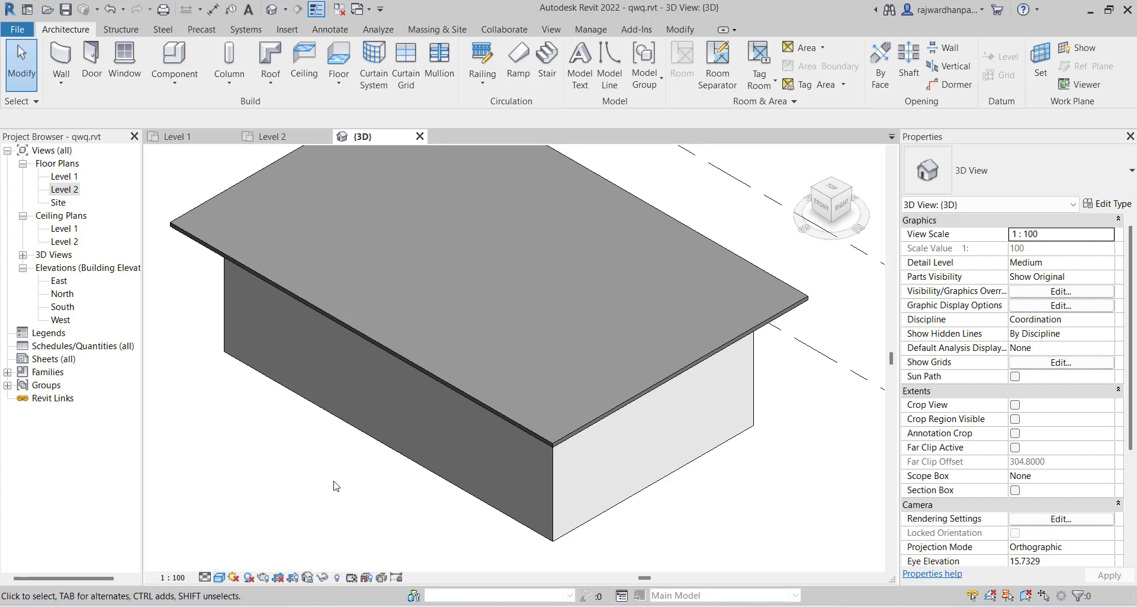
Step: Examine the flat tiled roof and the white walls from several angles in the 3D view
scroll(527, 354, down, 2)
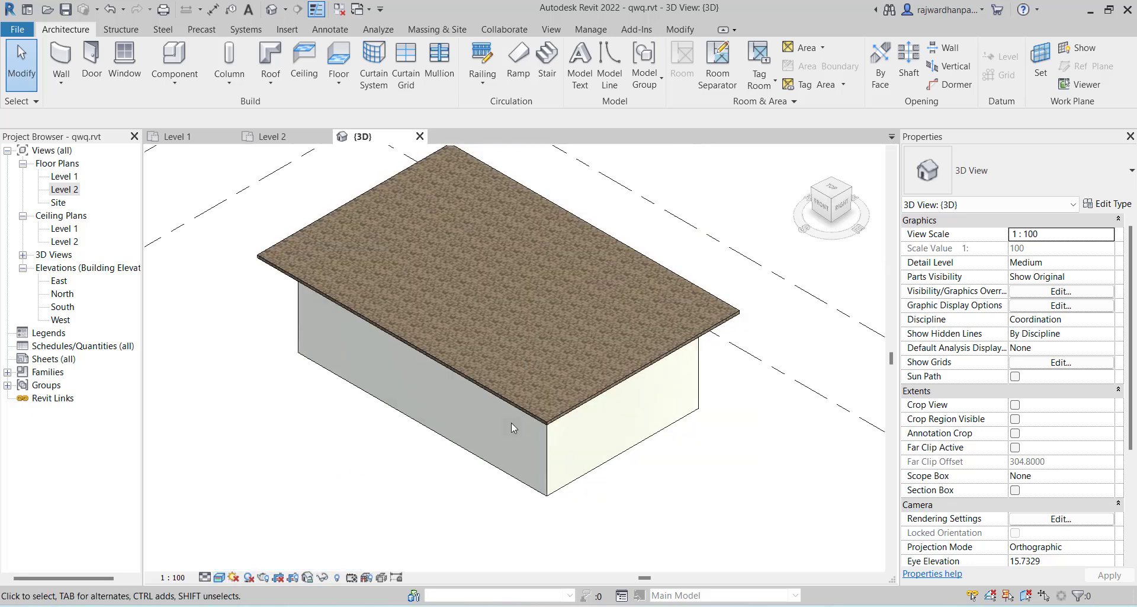
shift+middle_drag(560, 384, 602, 316)
scroll(521, 306, up, 3)
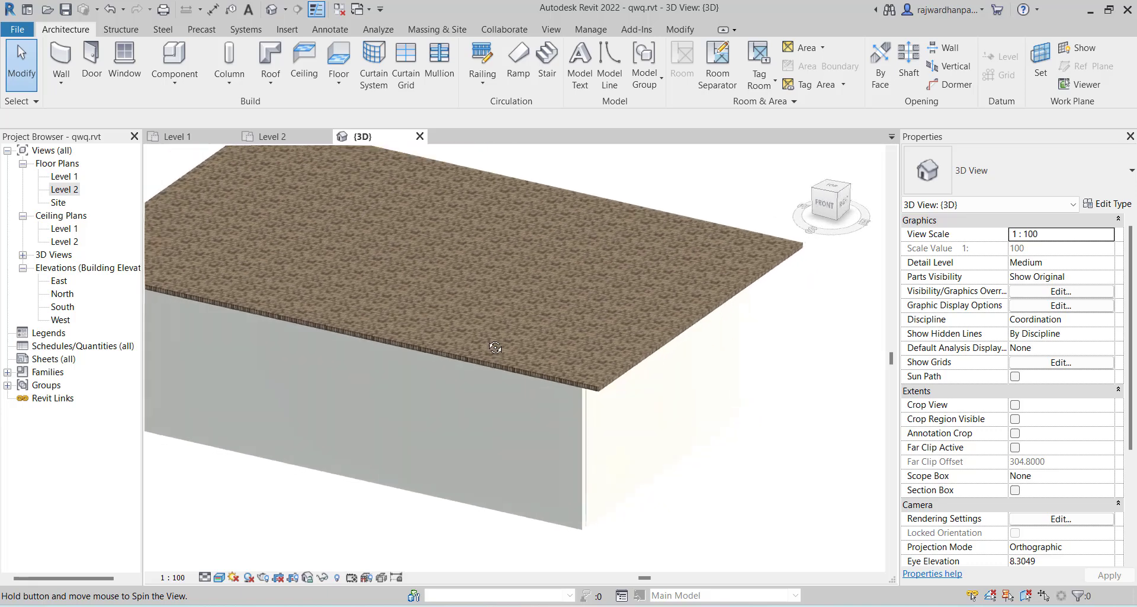
scroll(569, 300, down, 2)
shift+middle_drag(559, 331, 533, 293)
scroll(656, 322, up, 2)
scroll(457, 285, down, 3)
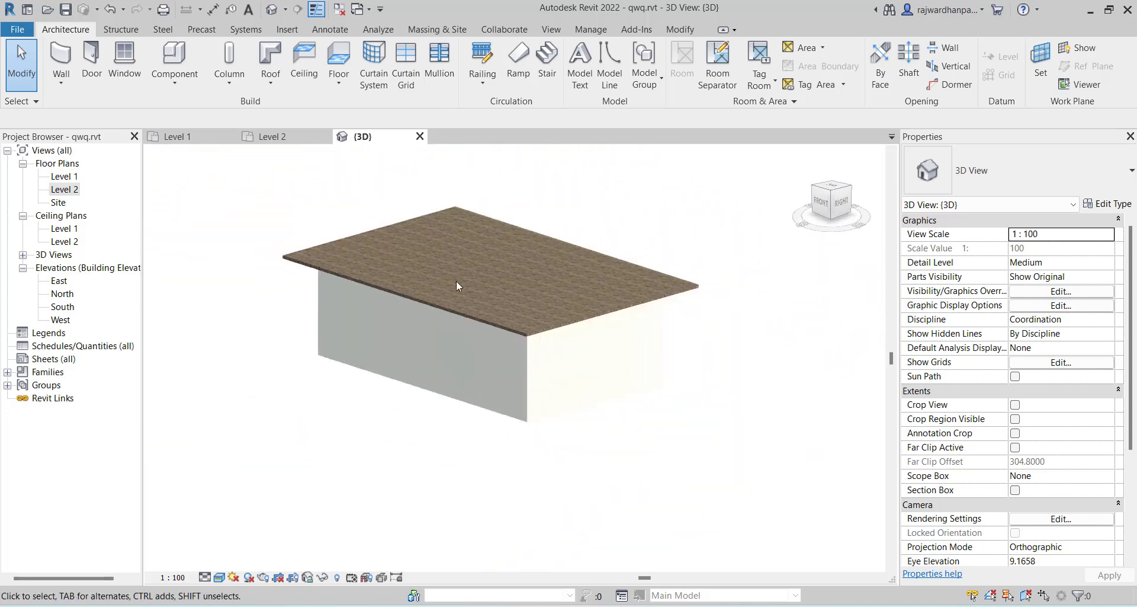
mouse_move(458, 285)
shift+middle_down()
mouse_move(533, 407)
mouse_move(516, 311)
mouse_move(469, 285)
shift+middle_up()
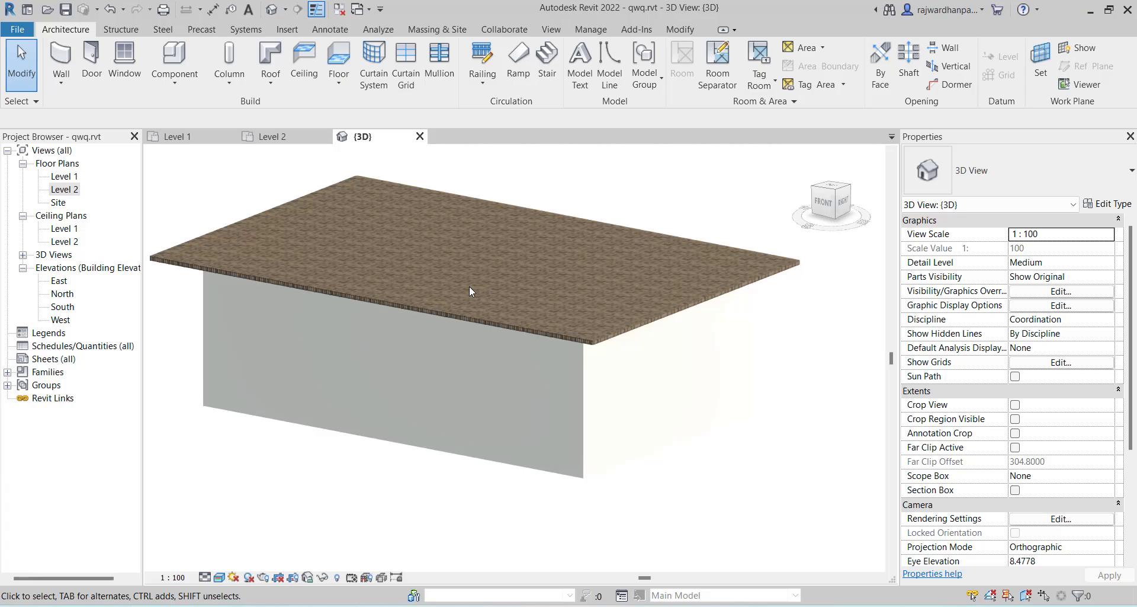
Step: Delete the flat roof from the building and open the Level 2 floor plan
click(608, 336)
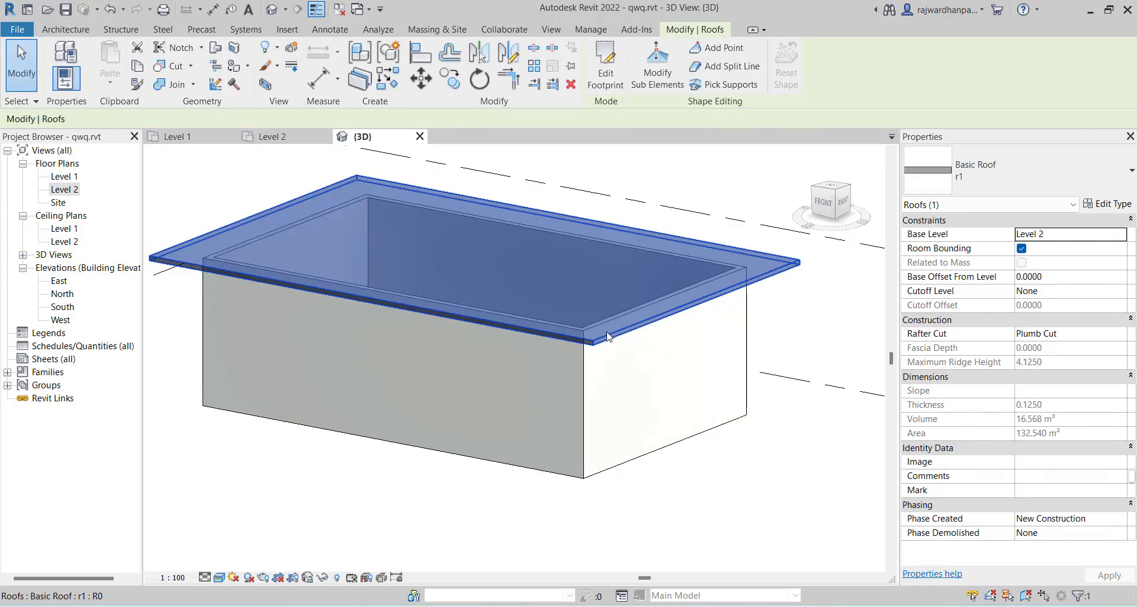
key(Delete)
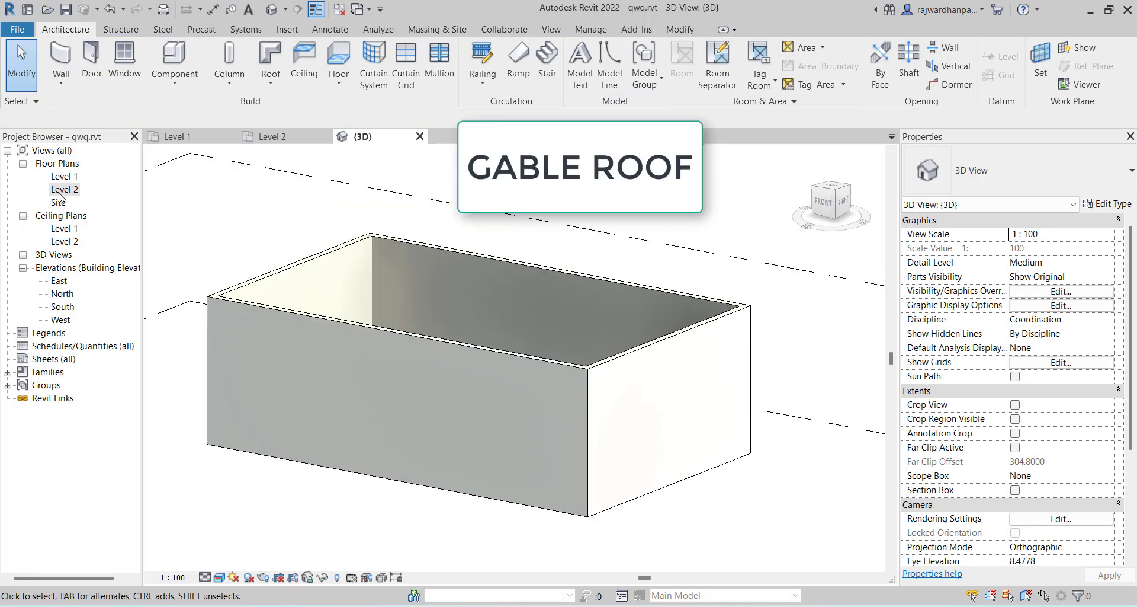
double_click(59, 191)
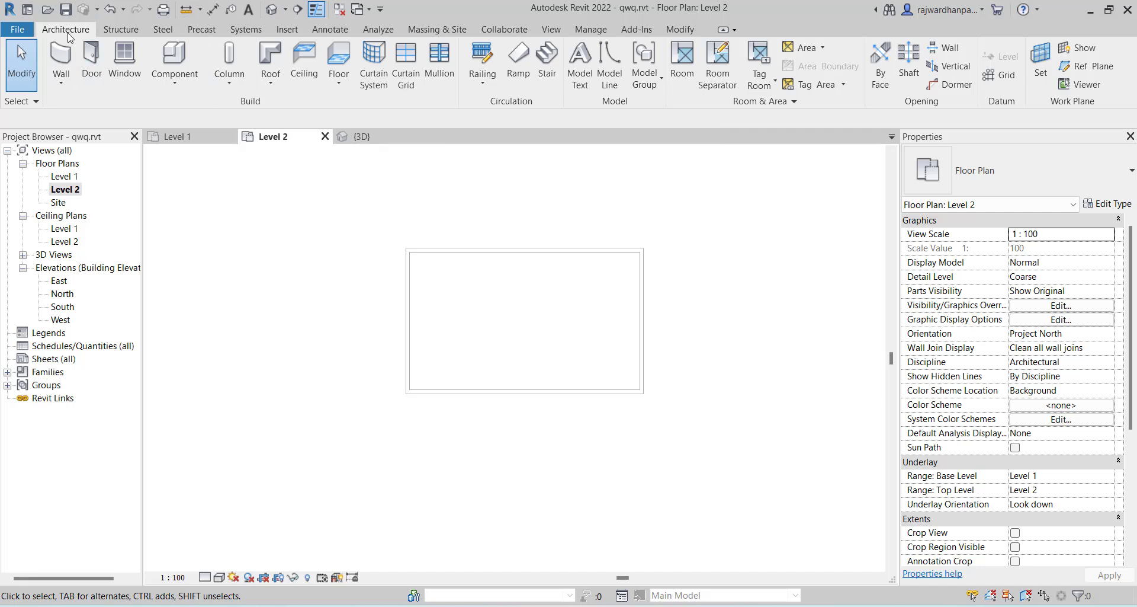
Step: Start a new r1 roof by footprint and draw a rectangular boundary offset 1 m outward from the outer wall corners
click(270, 76)
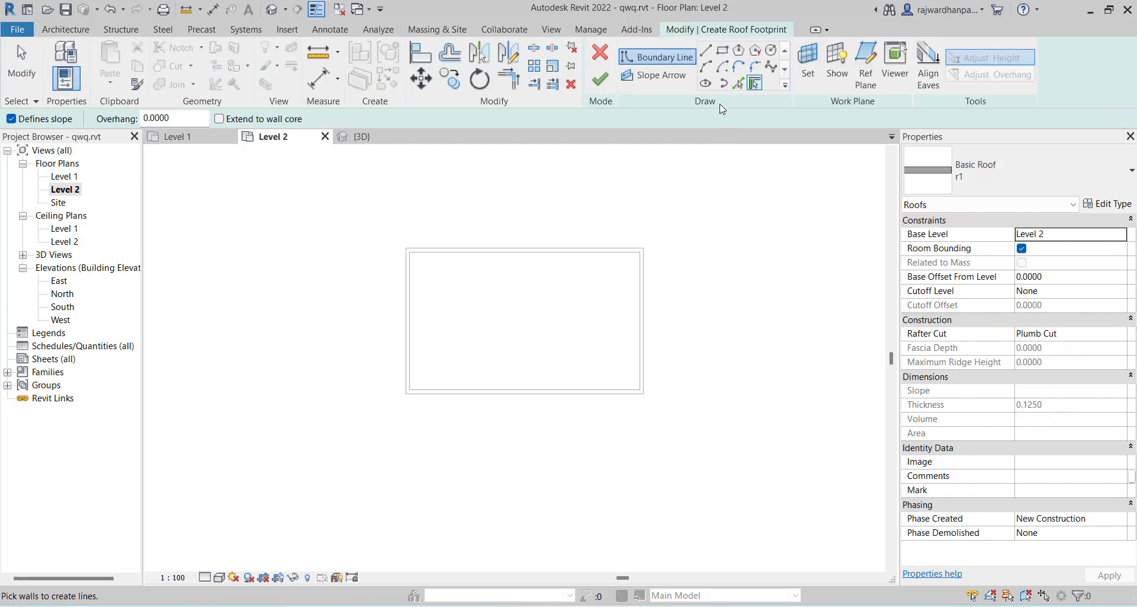
click(722, 50)
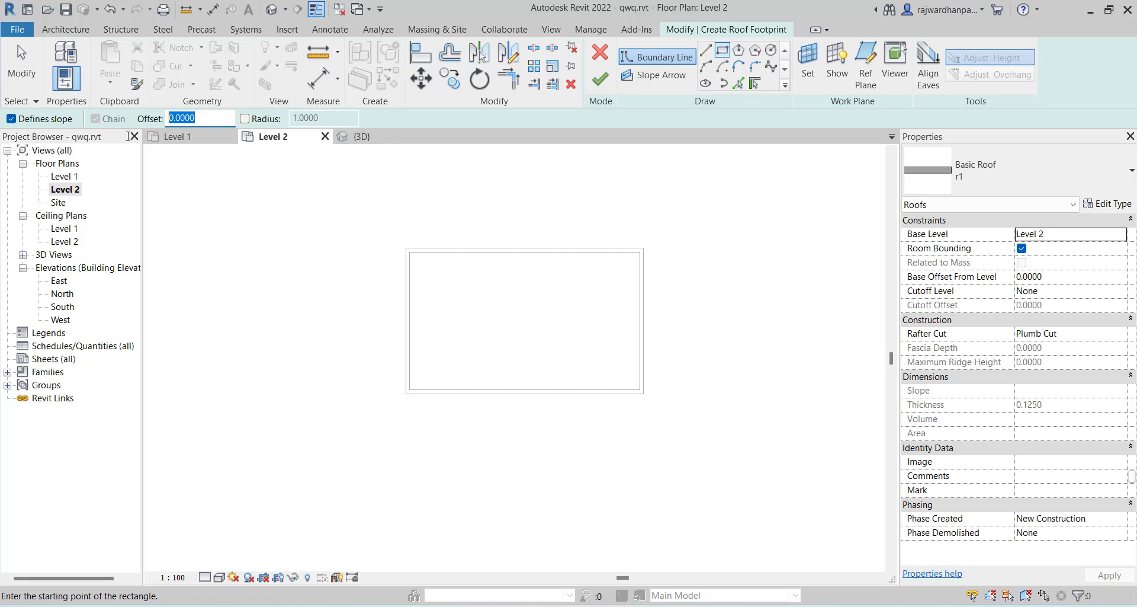
text(1)
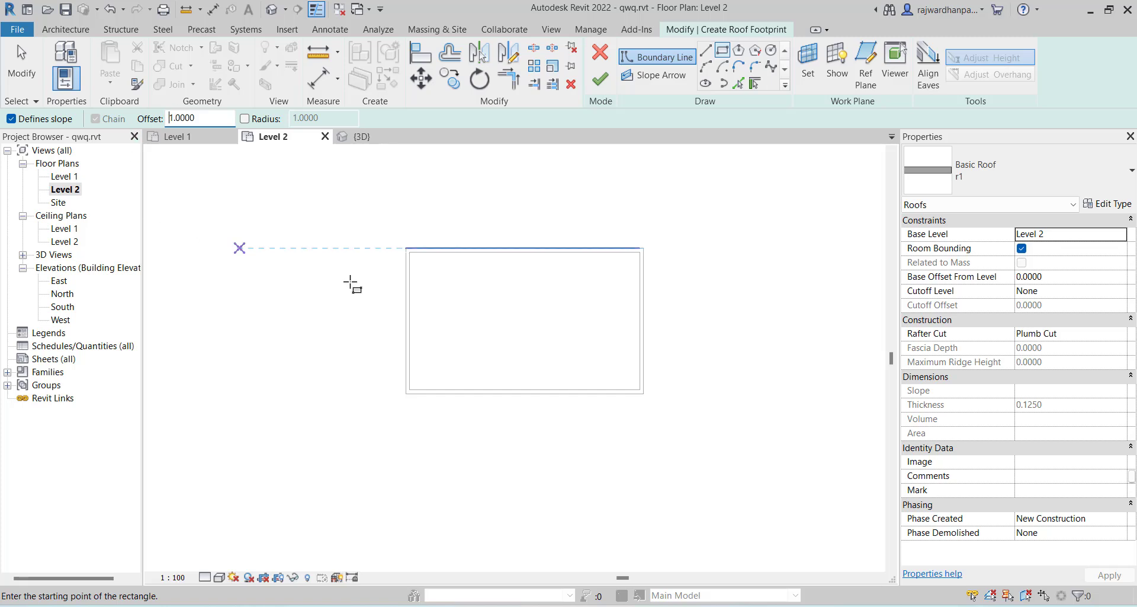
click(406, 249)
click(643, 392)
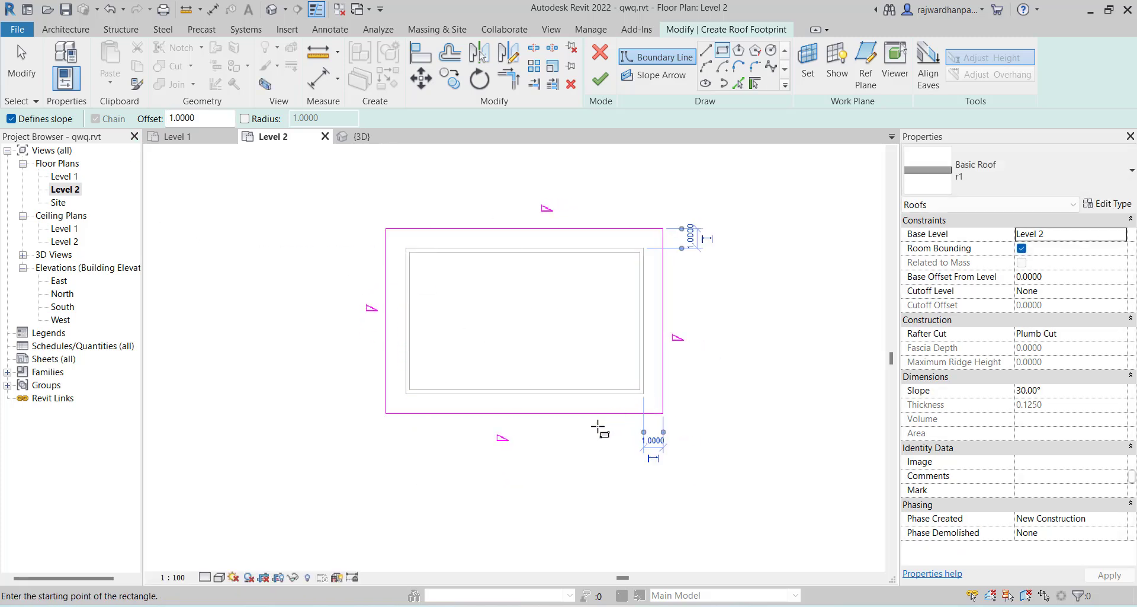
key(Escape)
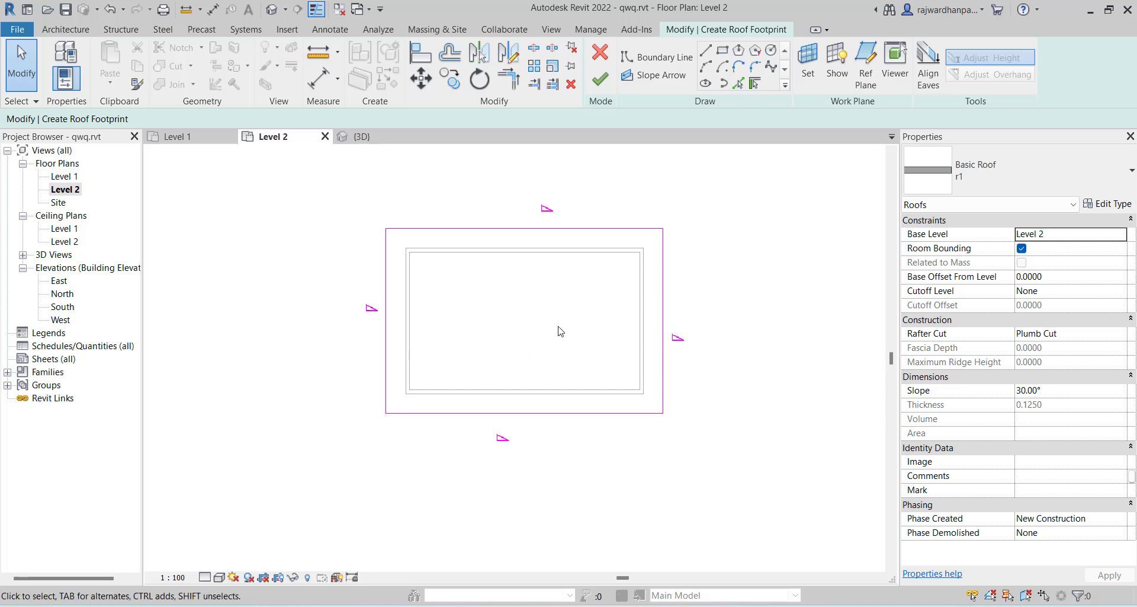
Step: Remove the slope definition from the two short end lines of the roof boundary
mouse_move(727, 286)
mouse_down()
mouse_move(657, 326)
mouse_move(338, 356)
mouse_up()
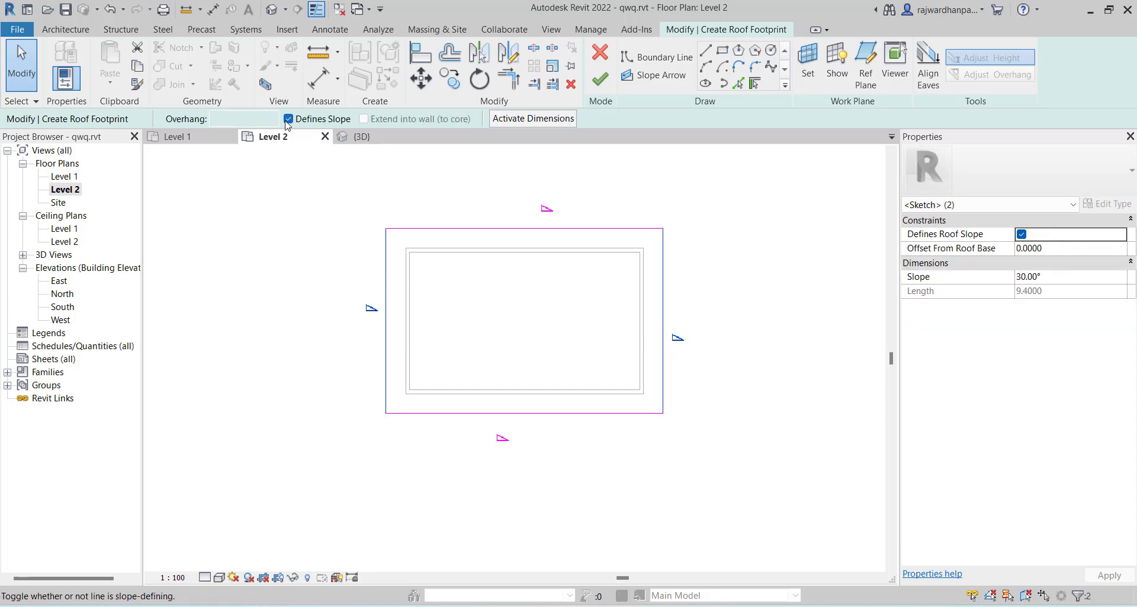
click(288, 119)
click(296, 321)
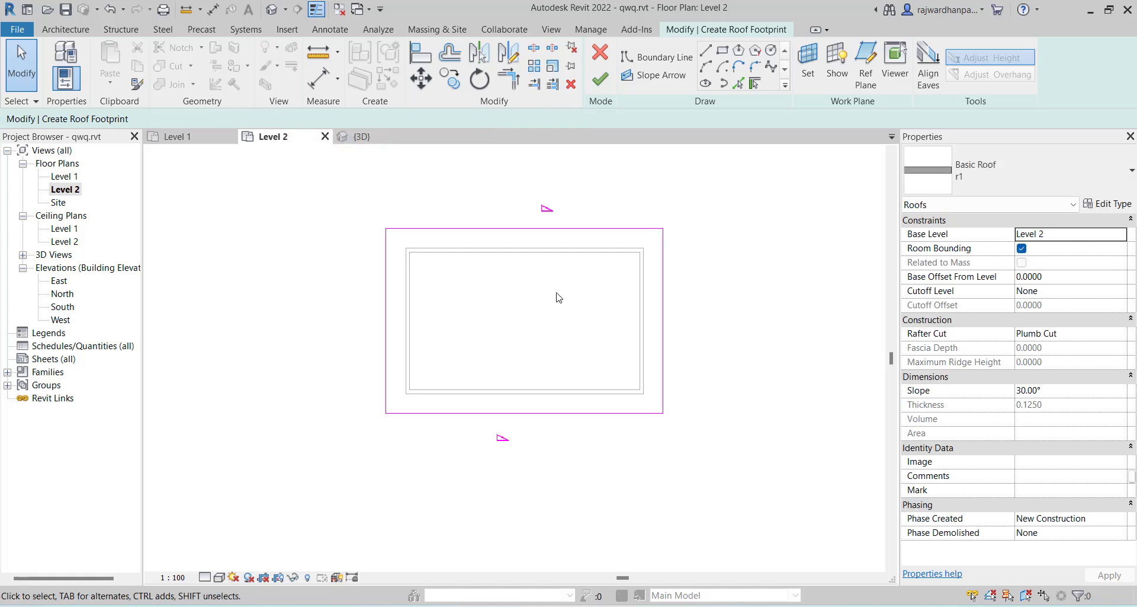
Step: Set the slope of the two long roof boundary lines to 20° and finish the roof footprint
mouse_move(646, 178)
mouse_down()
mouse_move(622, 199)
mouse_move(500, 439)
mouse_move(503, 468)
mouse_up()
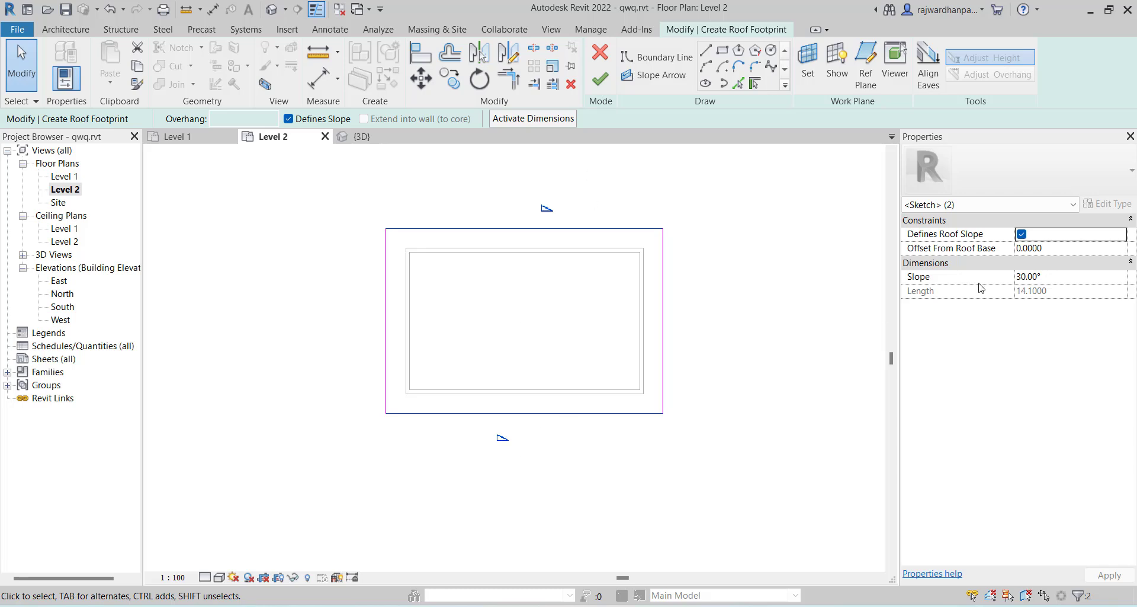
click(1056, 278)
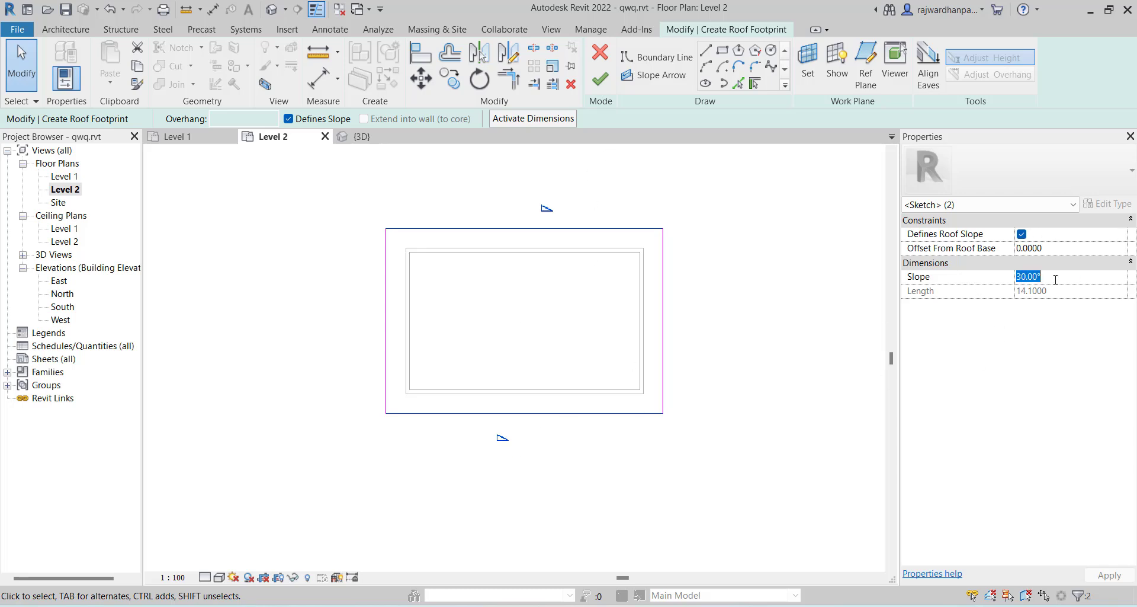
text(20)
key(Return)
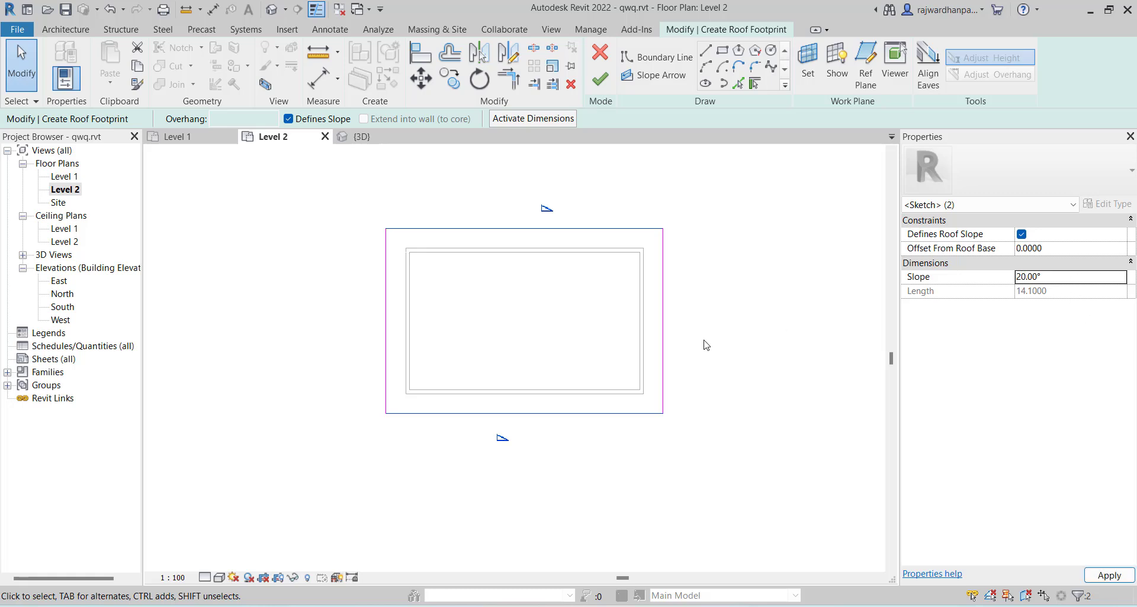
click(601, 79)
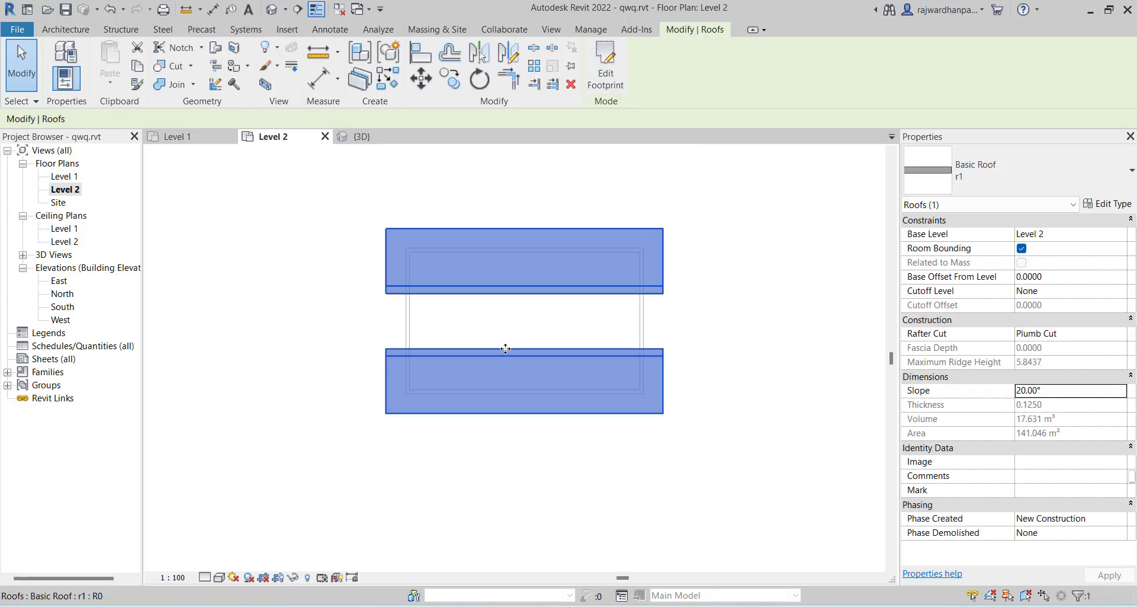
click(750, 262)
Step: In the 3D view, attach the tops of all four connected walls to the gable roof
click(359, 137)
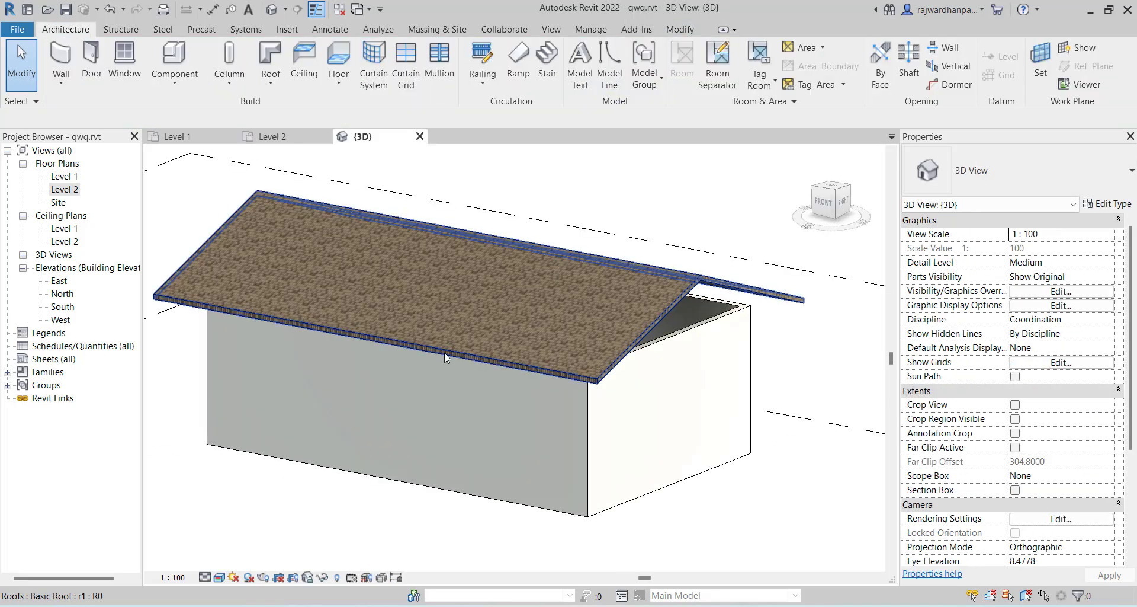
shift+middle_drag(446, 357, 597, 388)
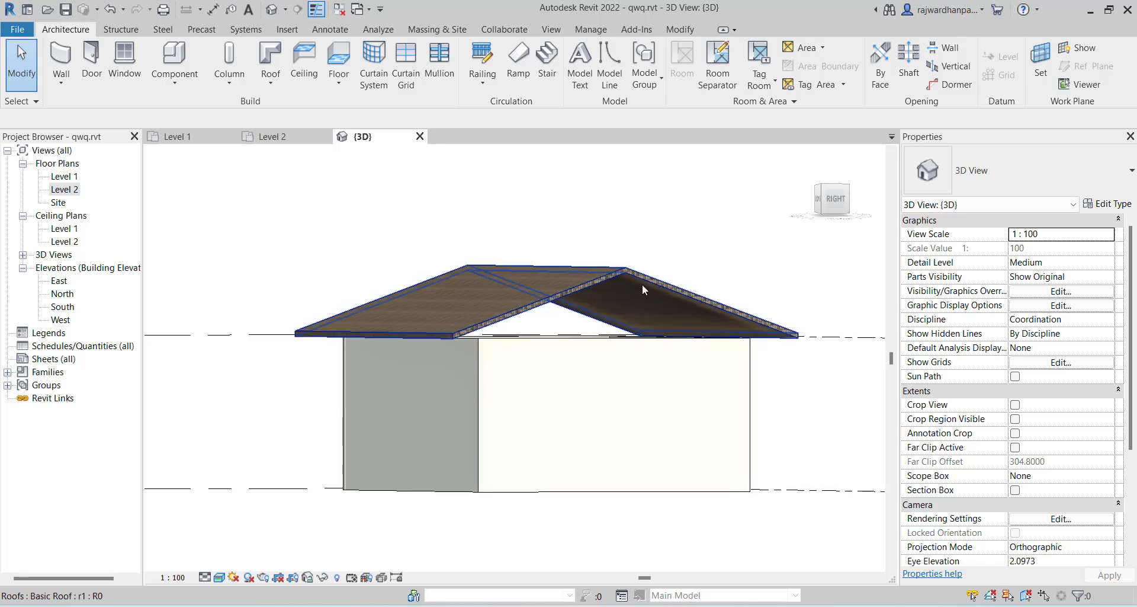
shift+middle_drag(640, 297, 550, 450)
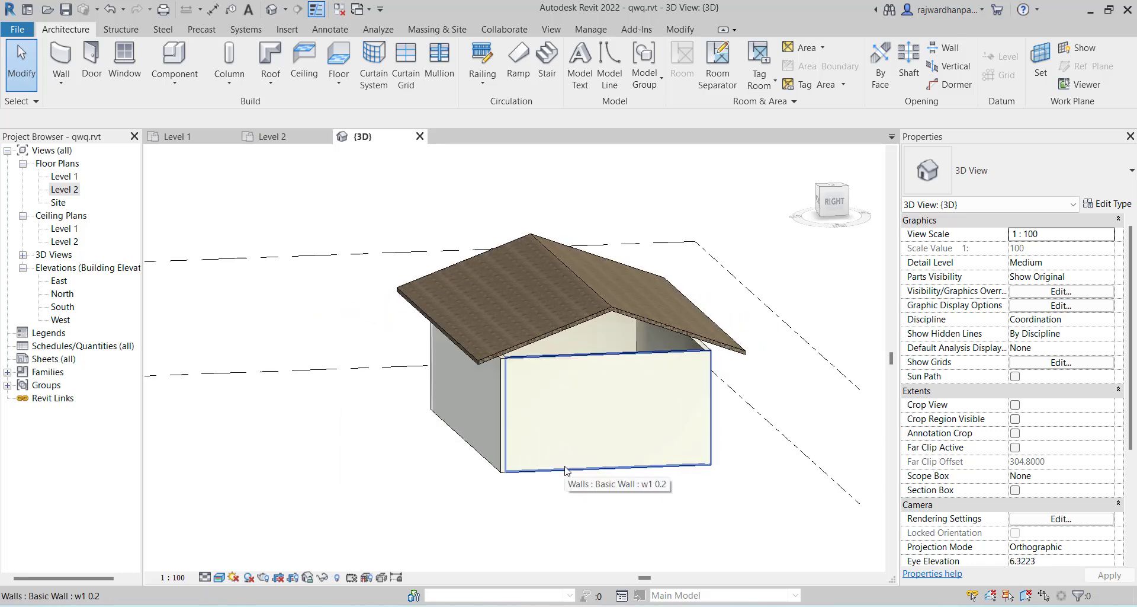
key(Tab)
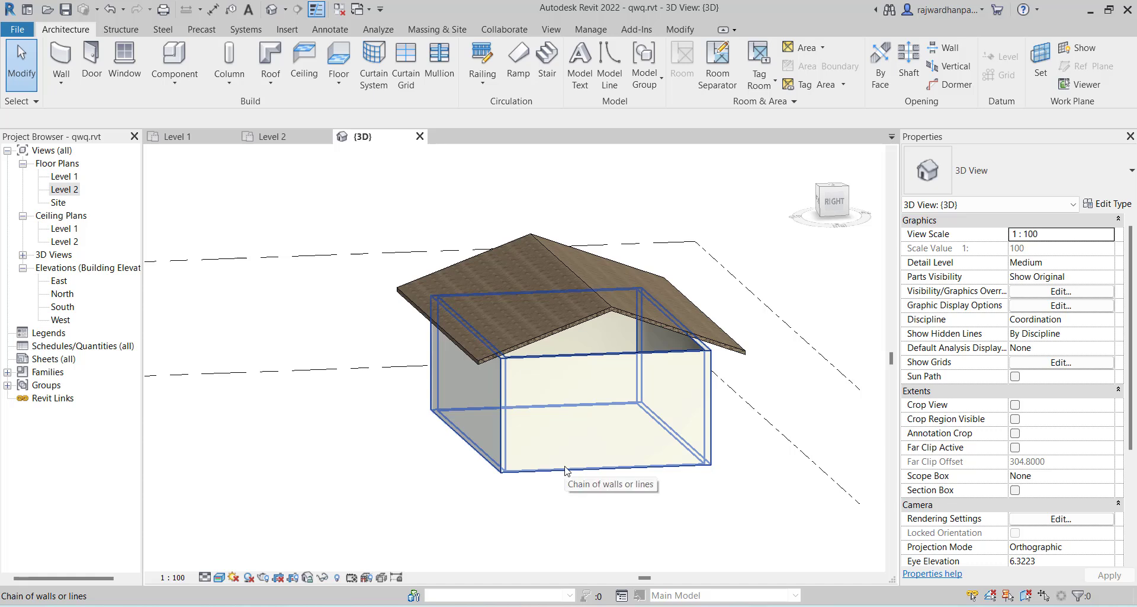
click(566, 471)
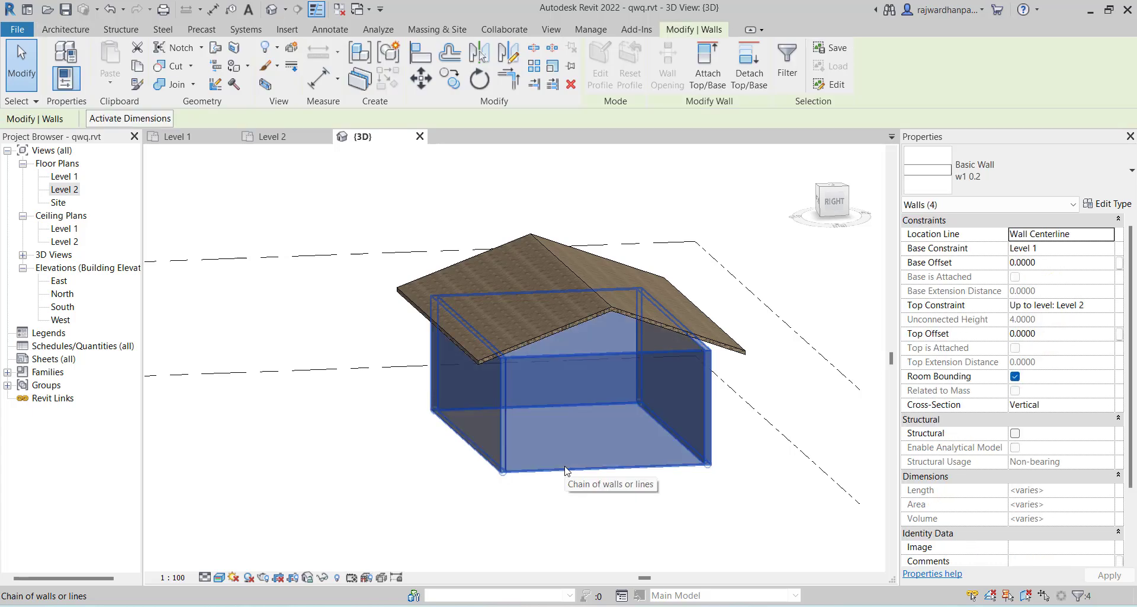
click(717, 47)
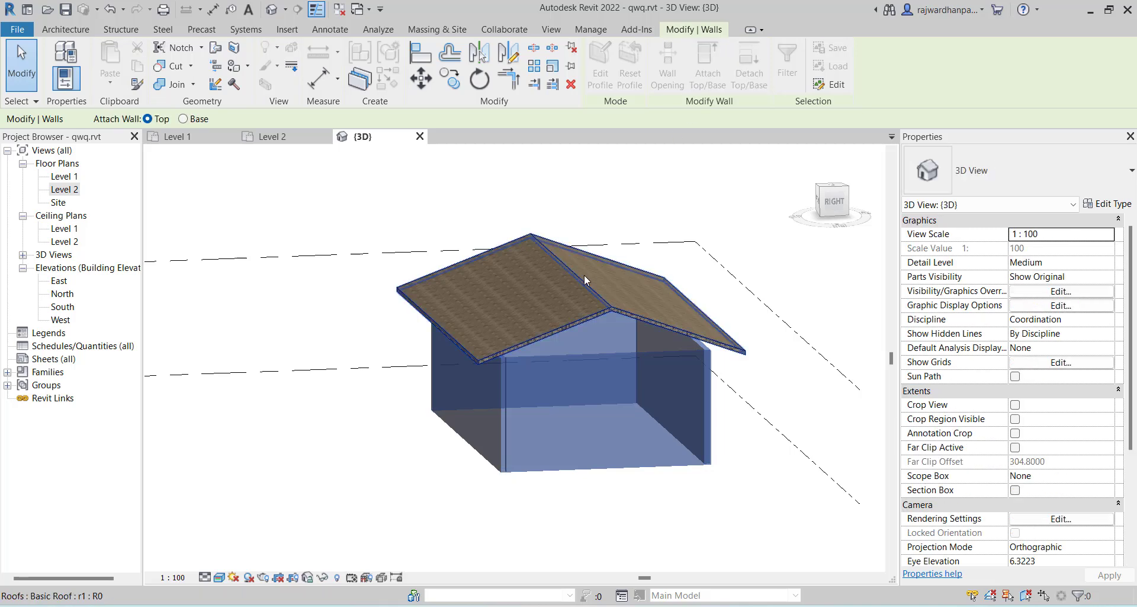
click(584, 275)
click(592, 201)
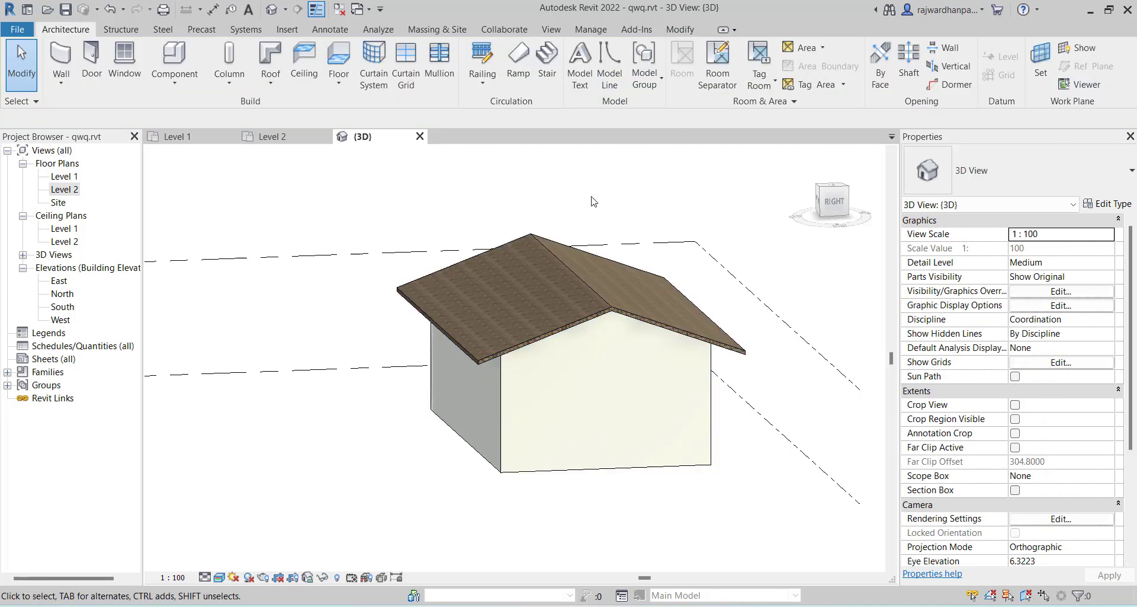
Step: Delete the gable roof from the building in the 3D view
shift+middle_drag(568, 391, 689, 394)
key(alt+Tab)
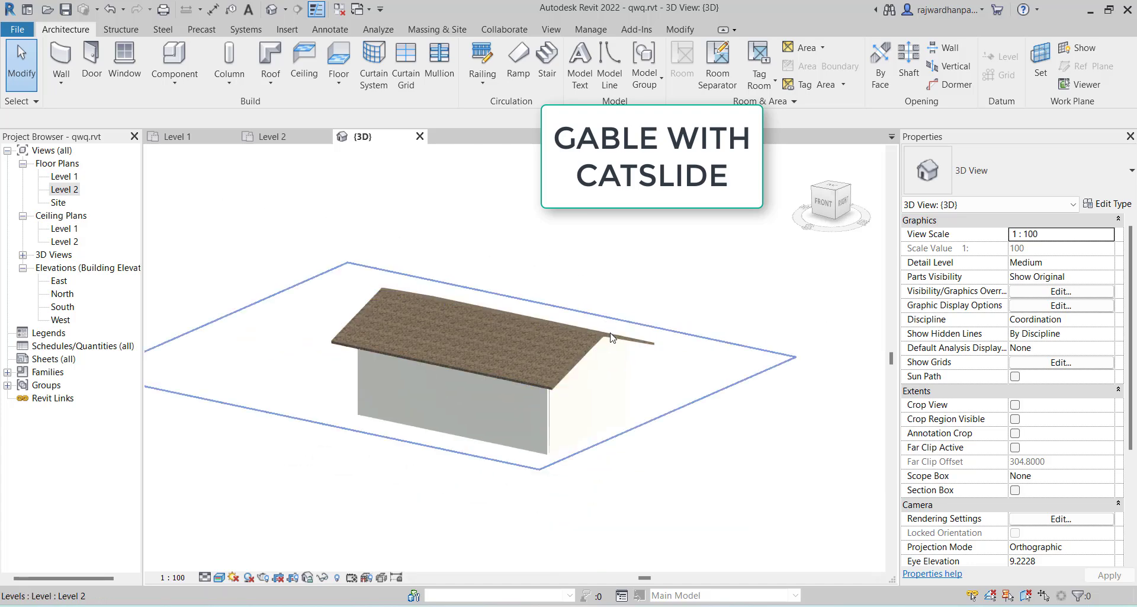
click(611, 339)
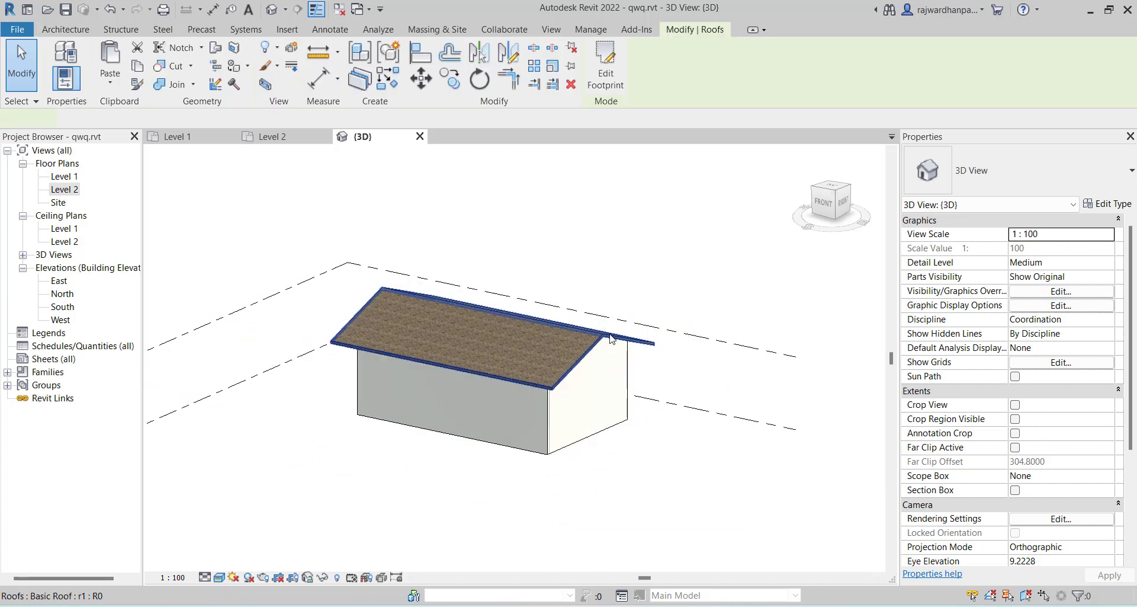
key(Delete)
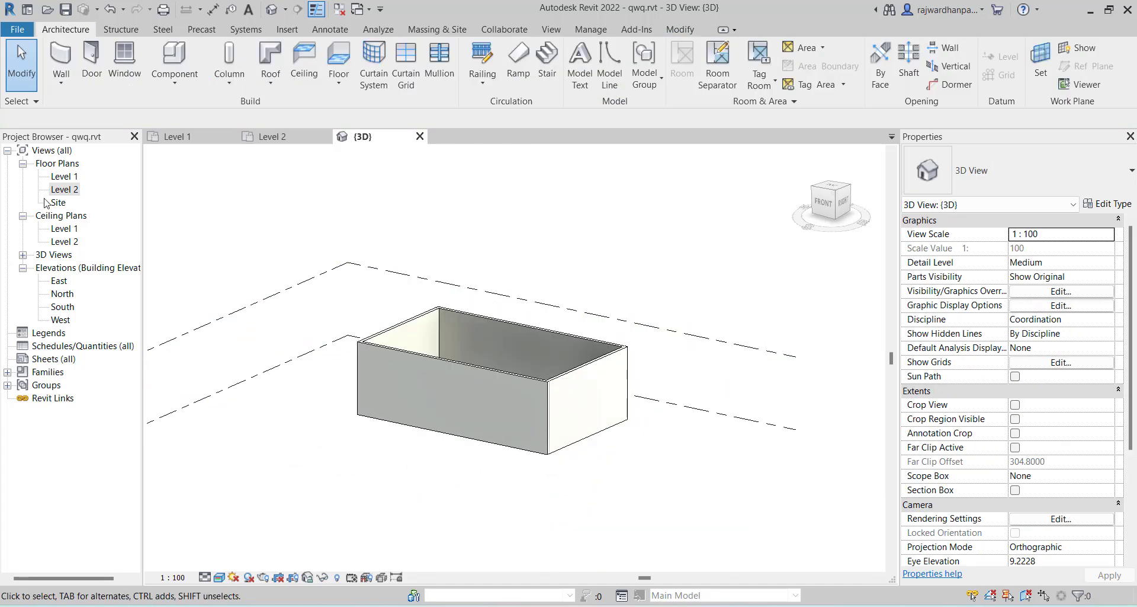
Step: On the Level 1 plan, draw a rectangle of walls about 4.4 m by 3.5 m straddling the building's lower long wall
click(74, 176)
scroll(575, 394, up, 2)
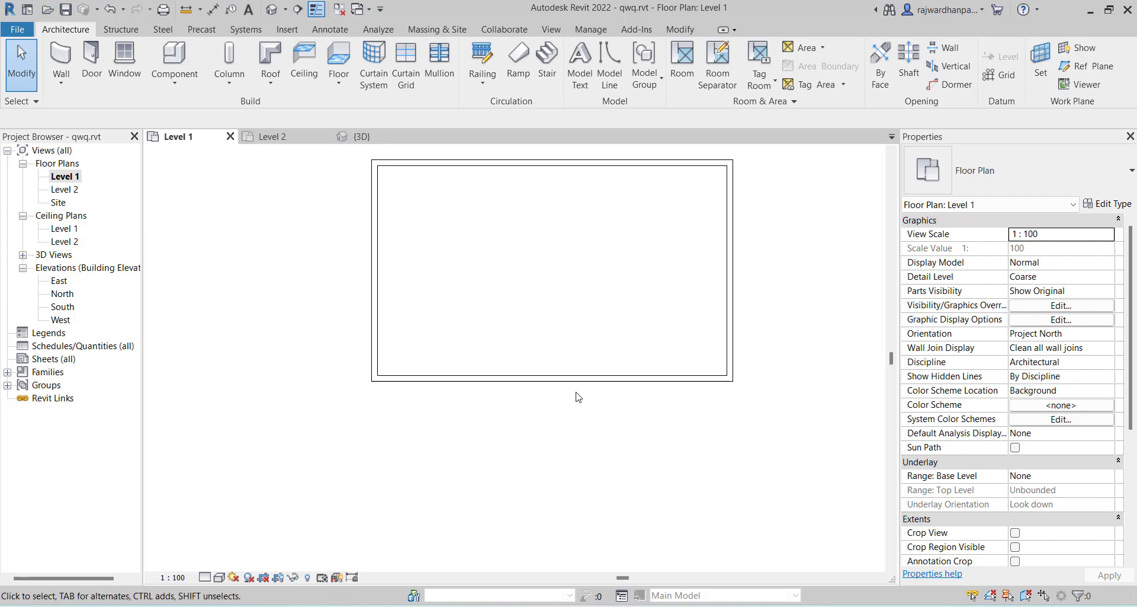
click(550, 377)
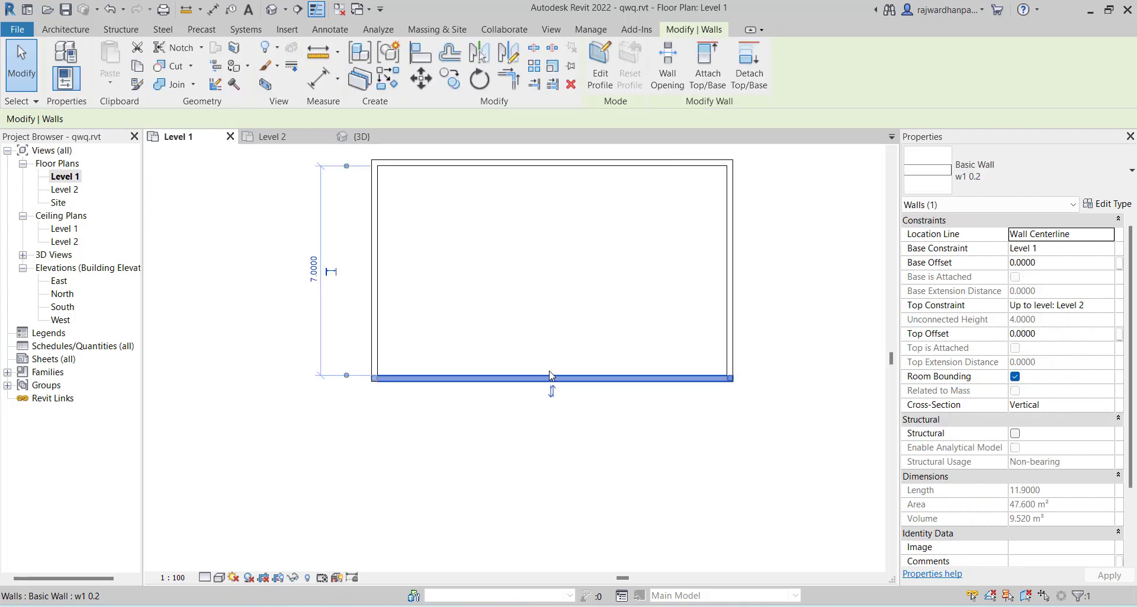
click(69, 33)
click(53, 98)
click(73, 114)
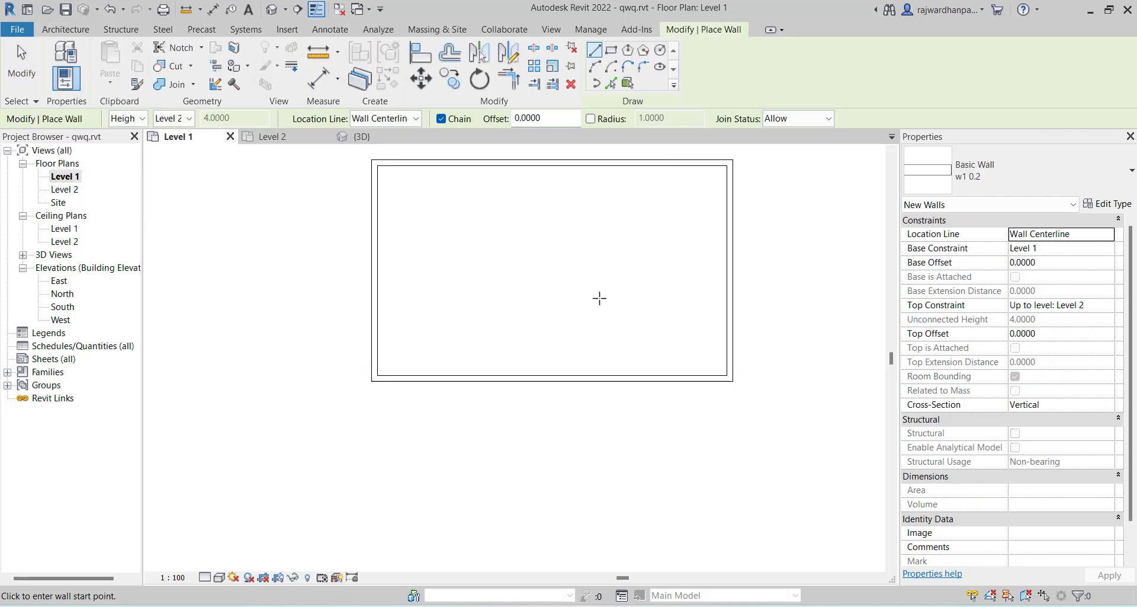
click(612, 51)
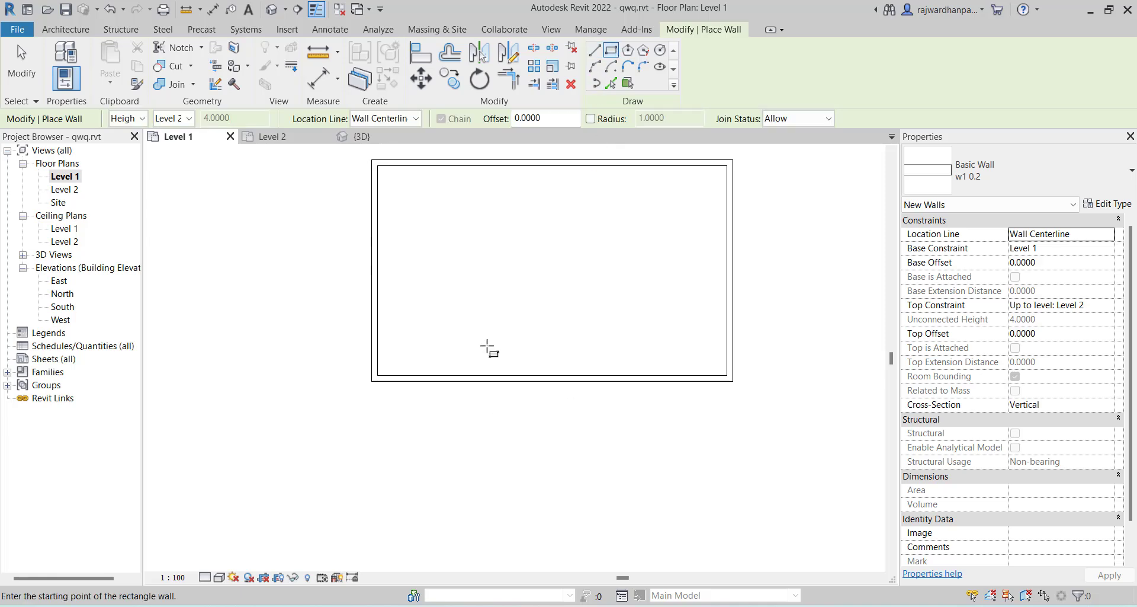
click(487, 348)
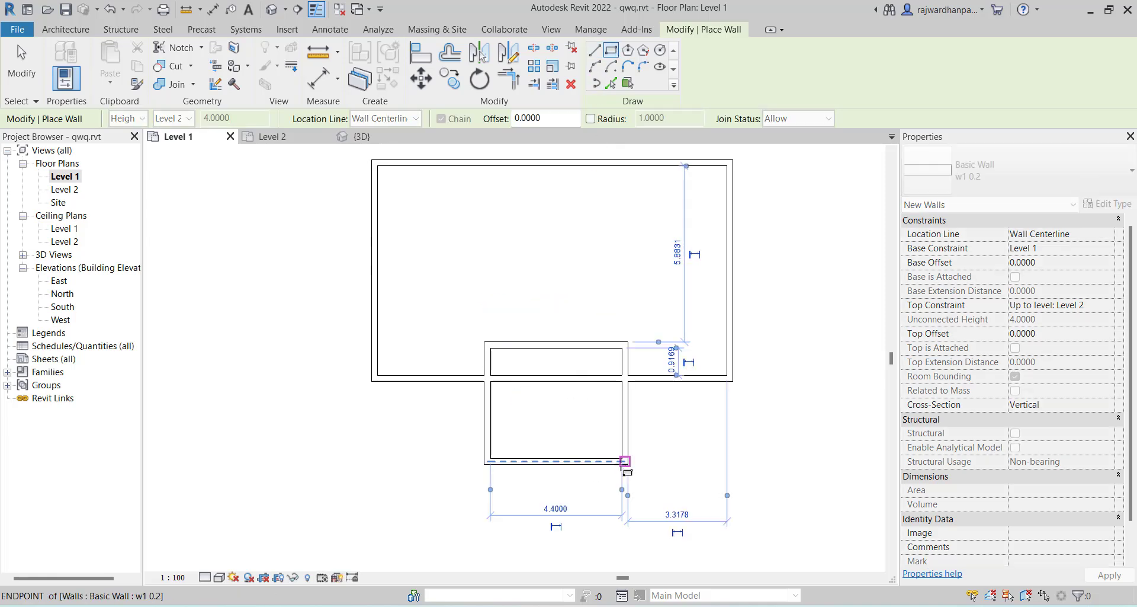
click(626, 461)
key(Escape)
key(Escape)
Step: Split the building's lower long wall at a point inside the new wall rectangle
click(563, 379)
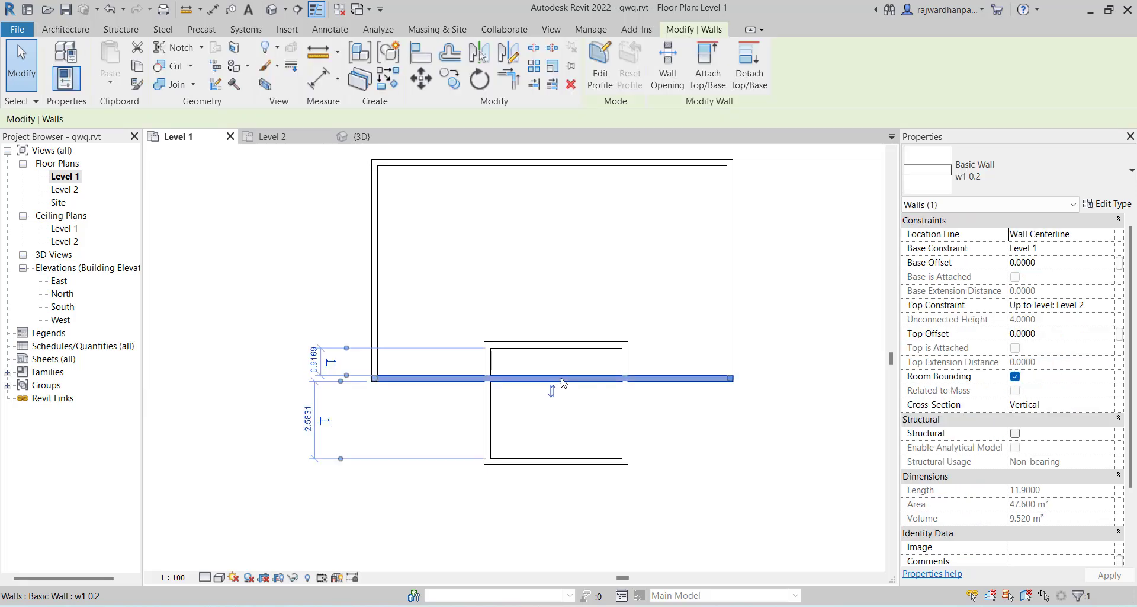
key(Escape)
click(678, 29)
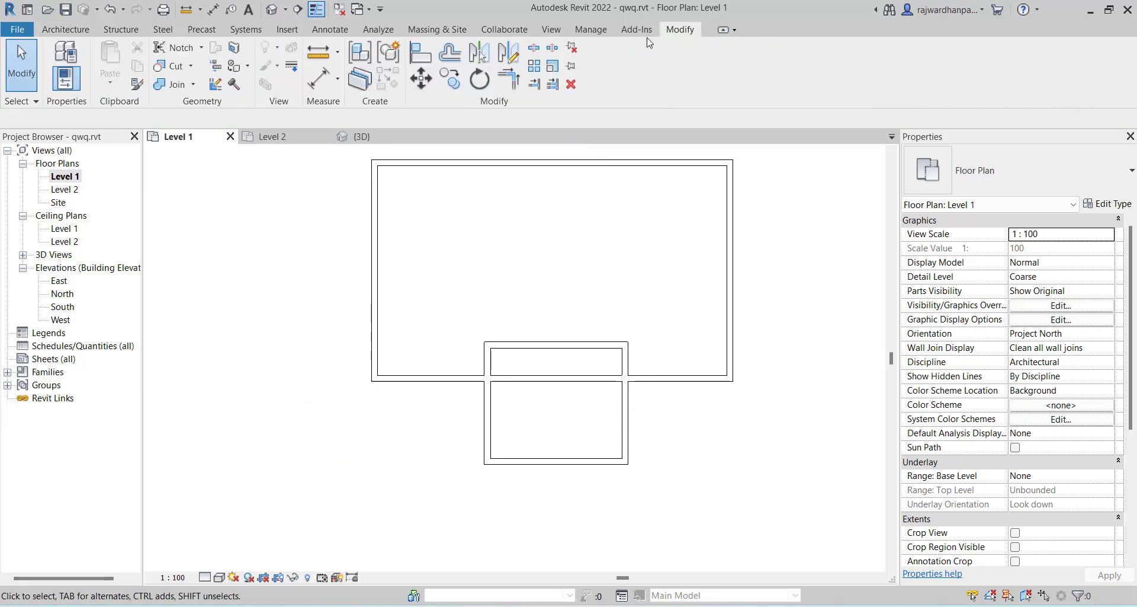
click(552, 47)
click(557, 378)
key(Escape)
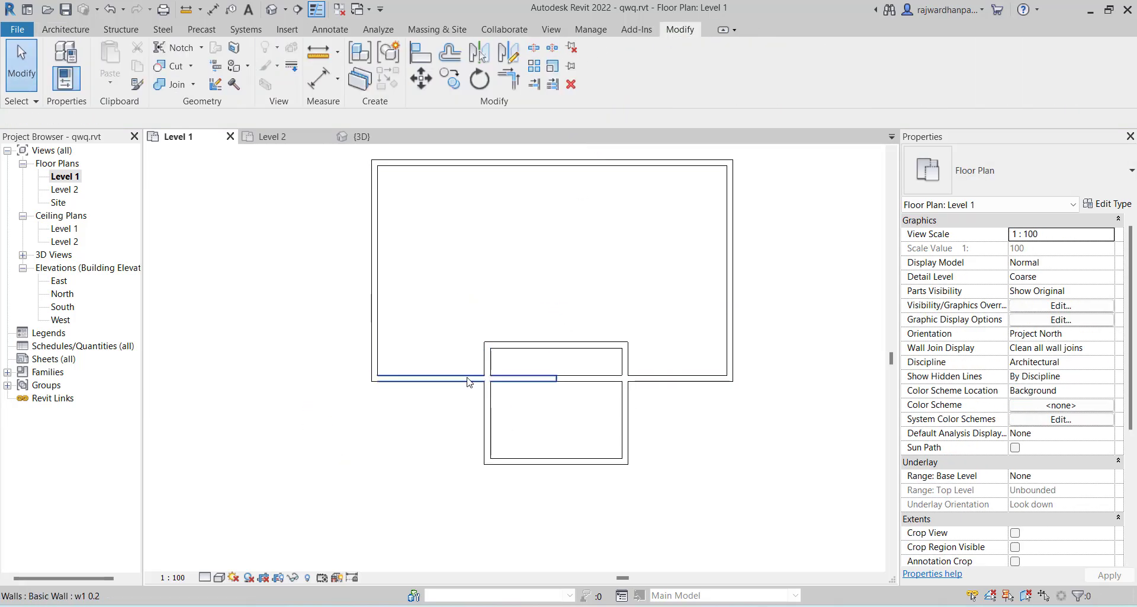
Step: Trim the split wall segments into corners with the projection's side walls and delete the leftover inner wall
click(509, 77)
click(473, 379)
click(487, 423)
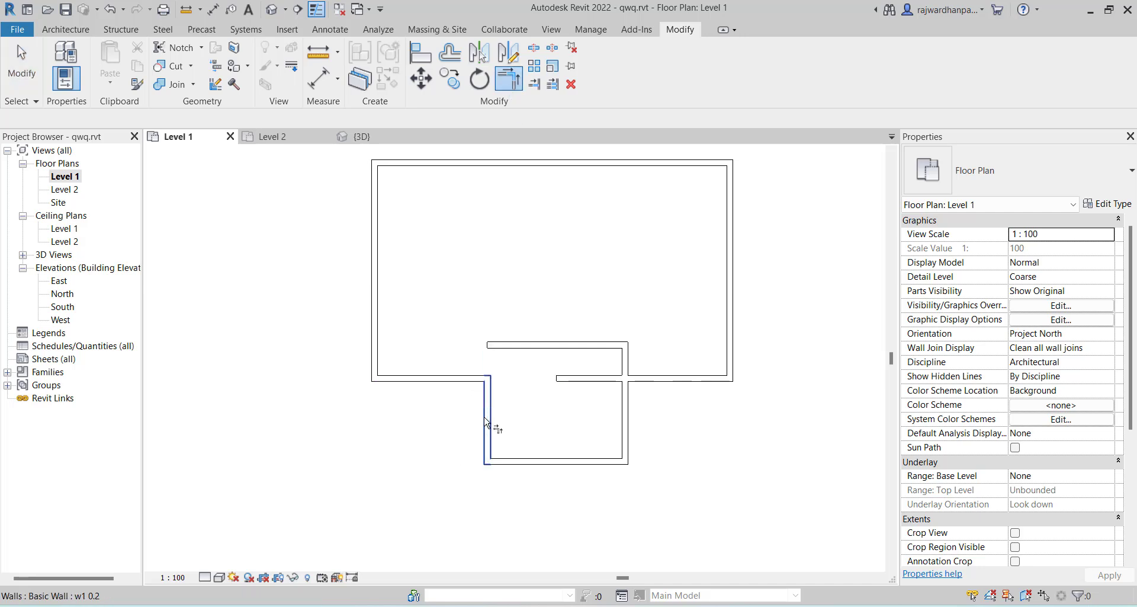
click(627, 420)
click(659, 379)
key(Escape)
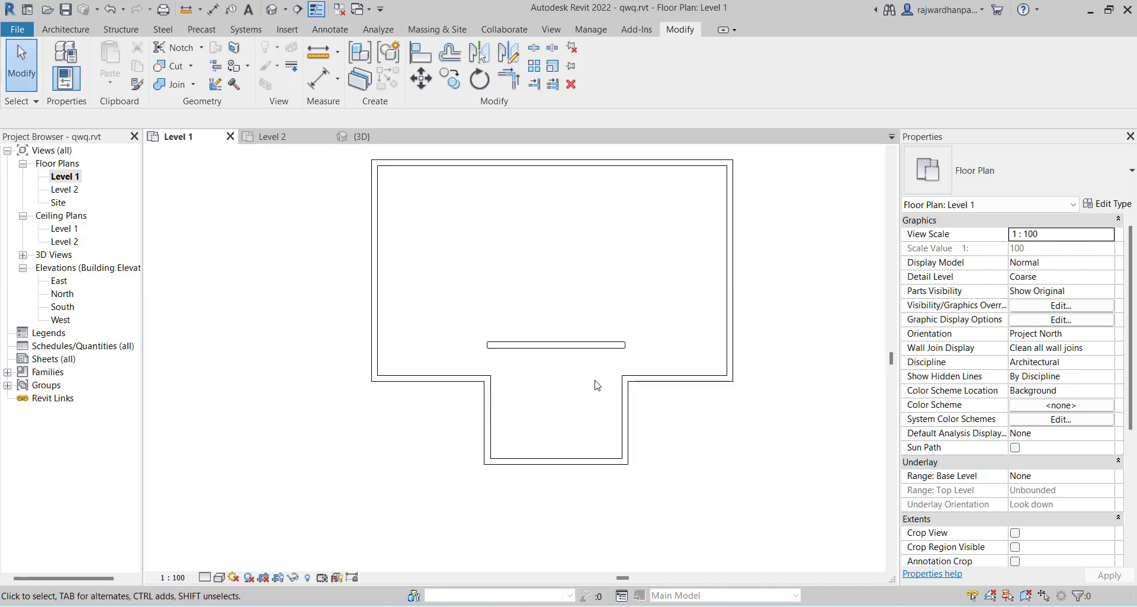
click(563, 344)
key(Delete)
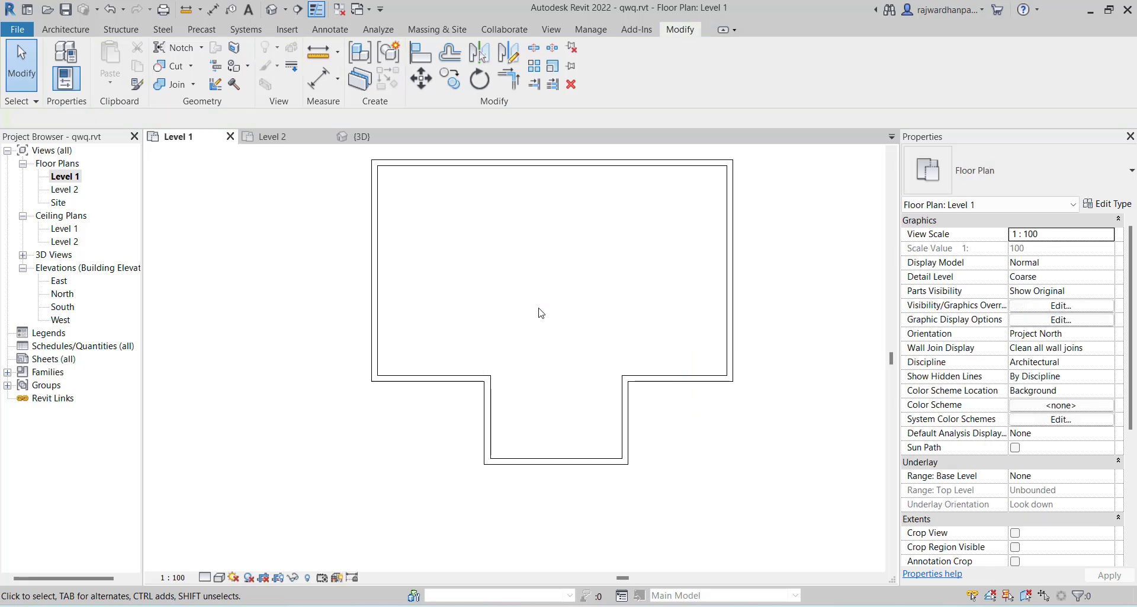
Step: On Level 2, start a roof by footprint and sketch a slope-defining rectangle around the main block with a 1.0 m offset
double_click(65, 189)
scroll(406, 343, down, 2)
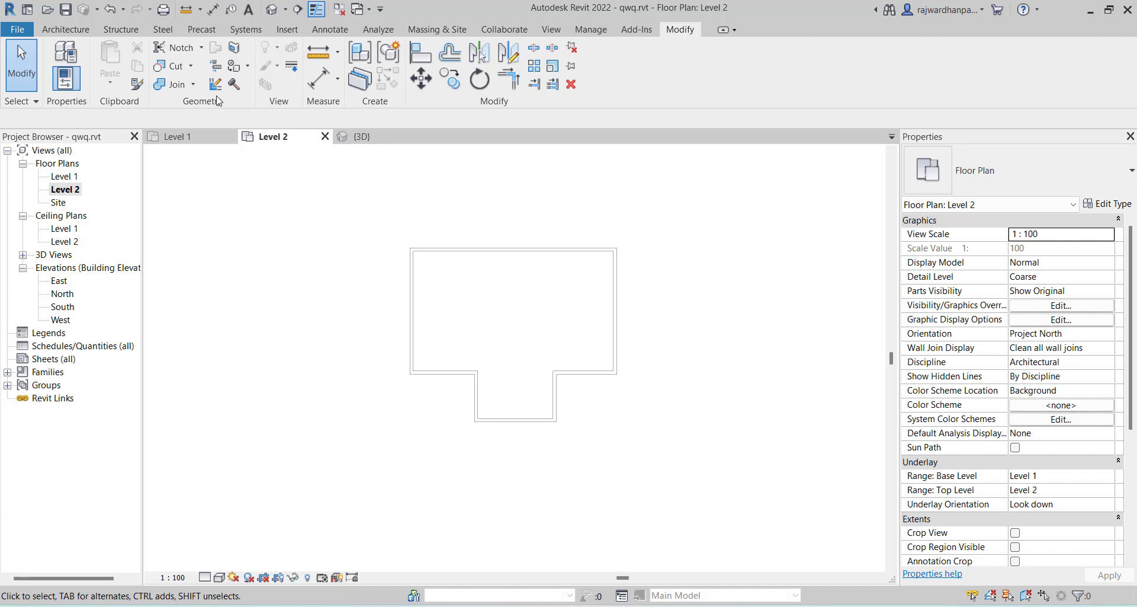
click(83, 31)
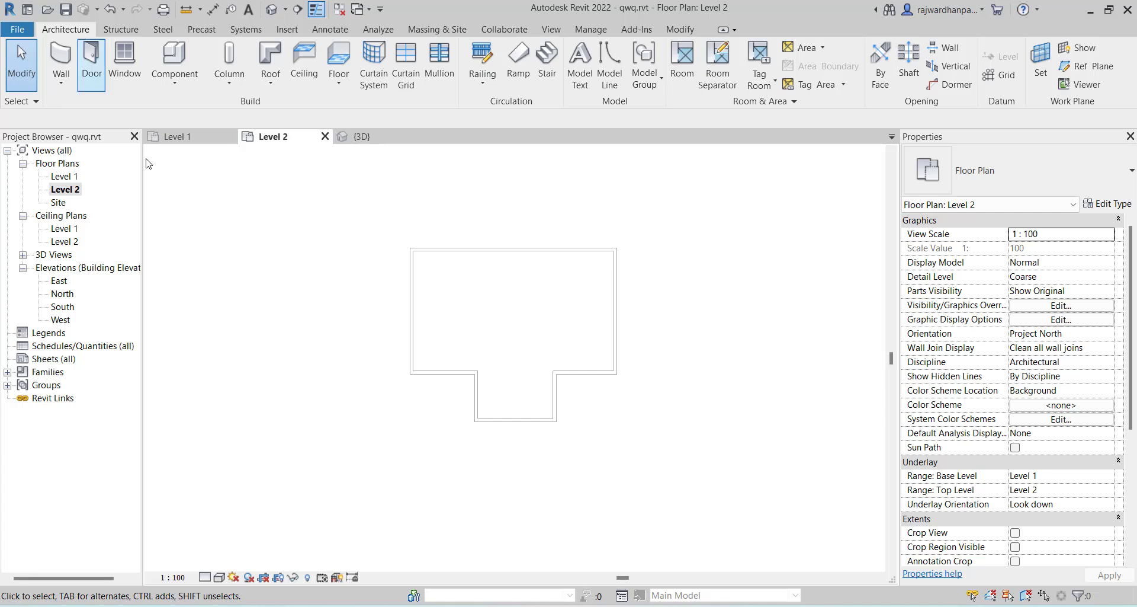
click(272, 80)
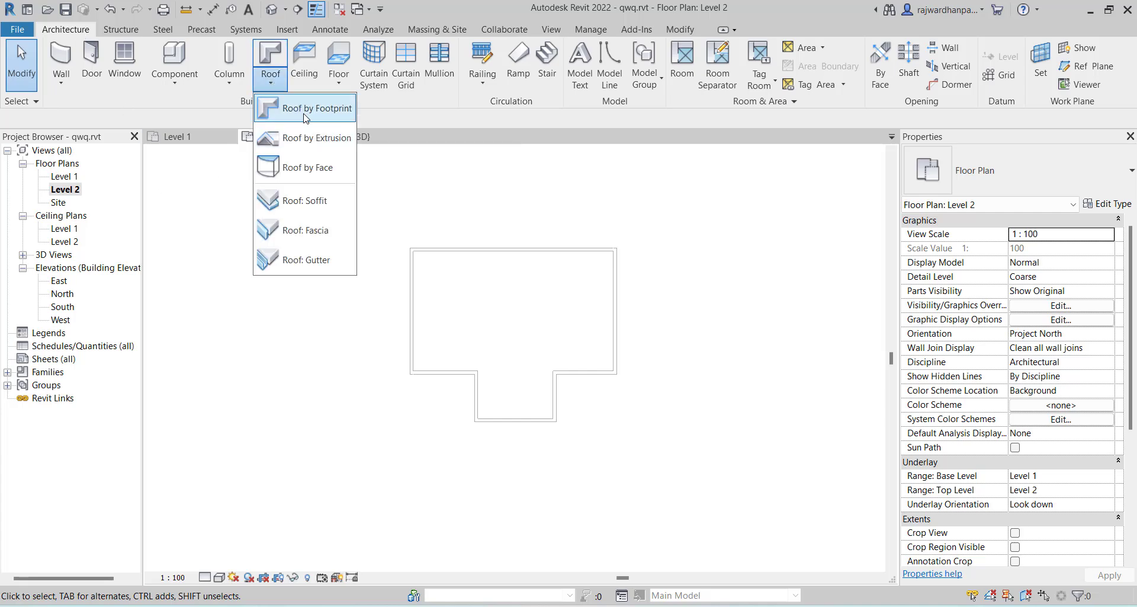
click(297, 109)
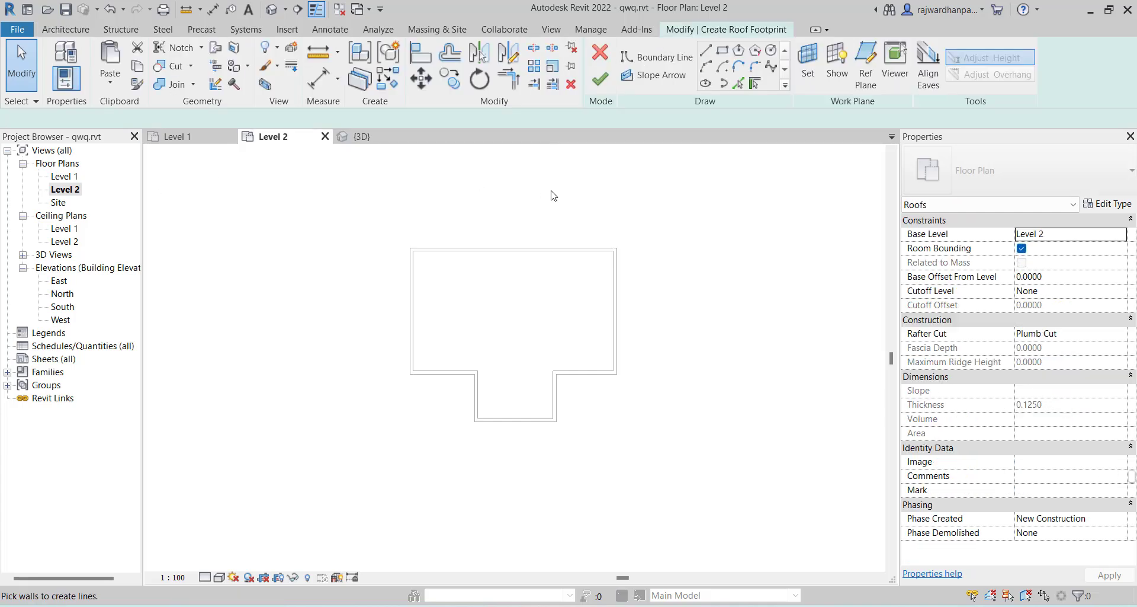
click(721, 53)
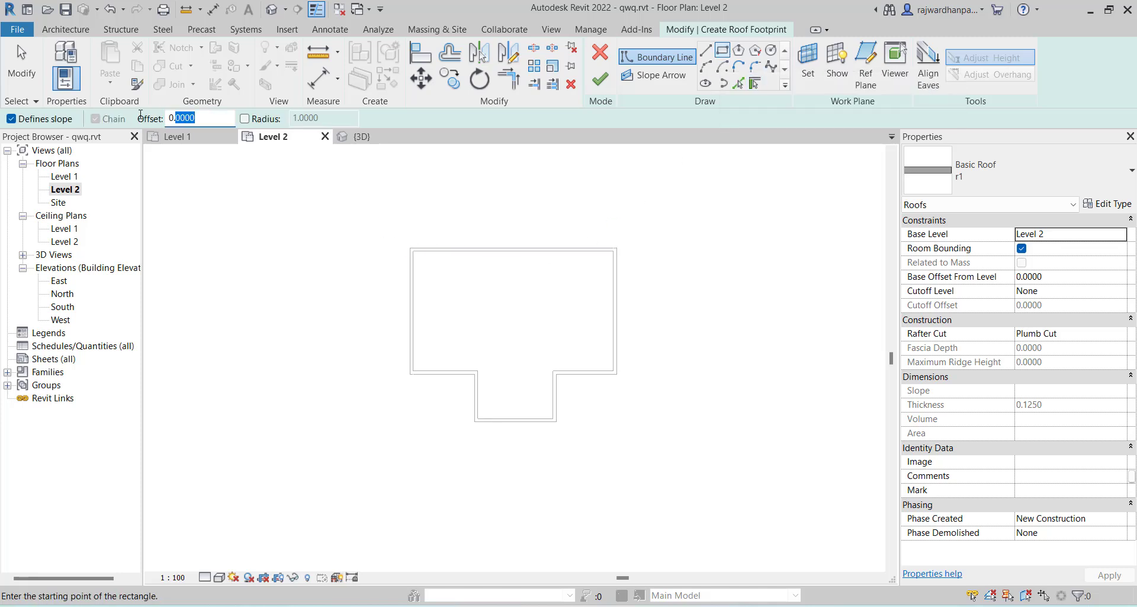
click(412, 249)
click(616, 373)
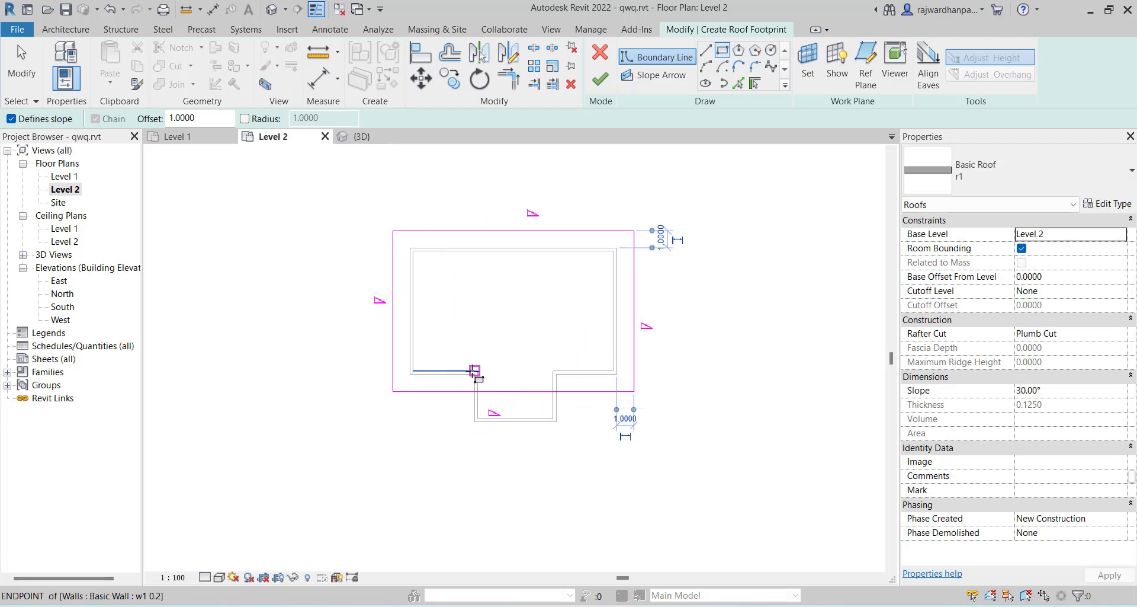
Step: Sketch a second roof boundary rectangle around the projecting wing with the same 1.0 m offset
click(475, 371)
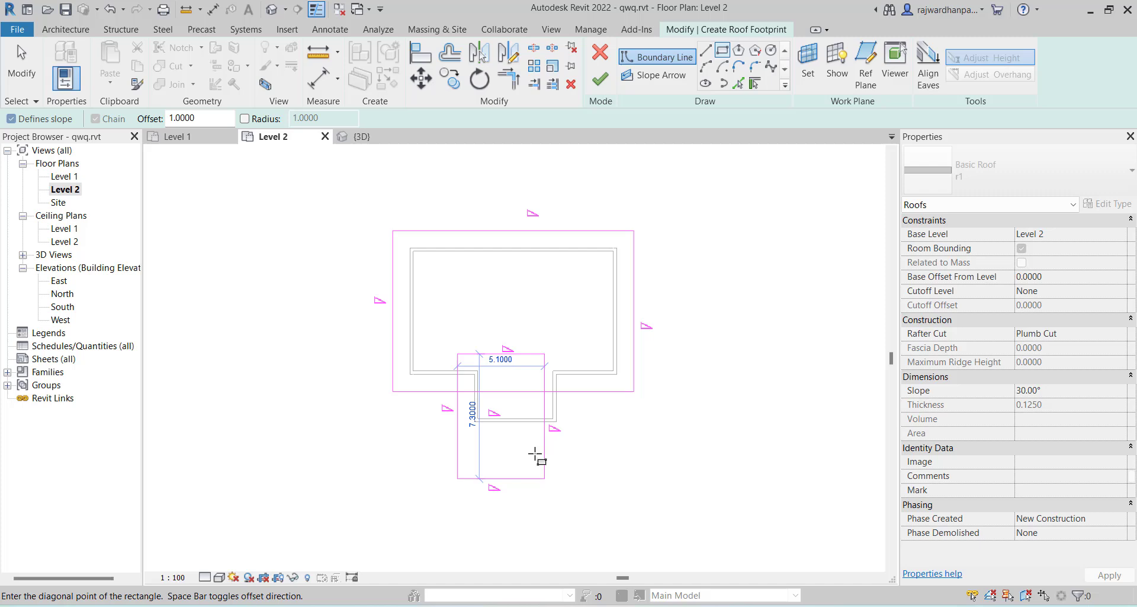
click(557, 421)
key(Escape)
Step: Split the main rectangle's lower boundary line at a point inside the wing's rectangle
scroll(541, 432, up, 3)
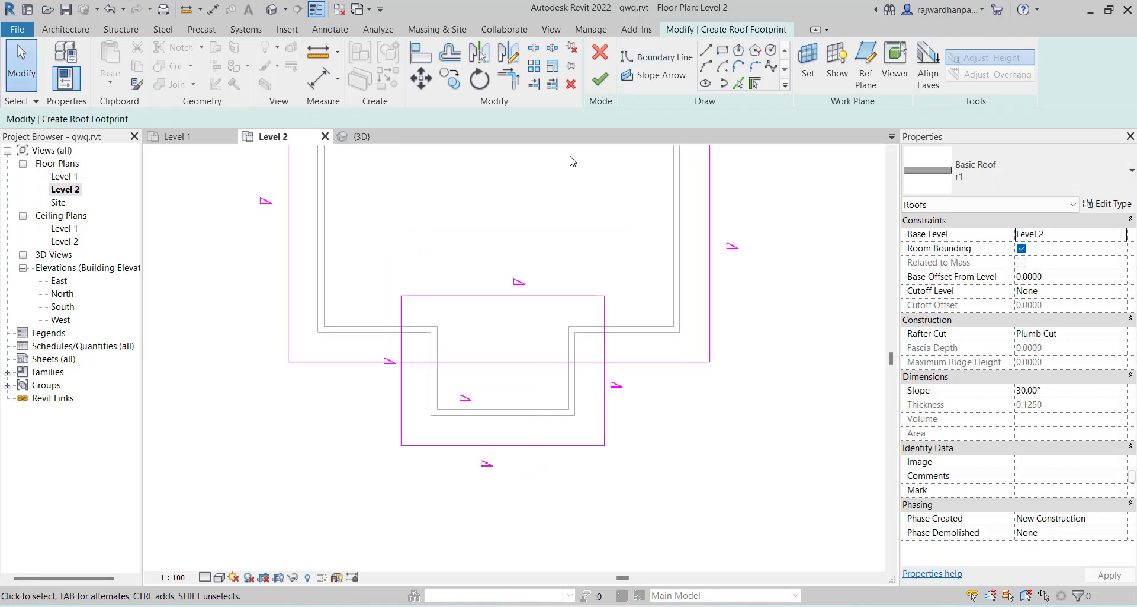
click(534, 49)
click(519, 361)
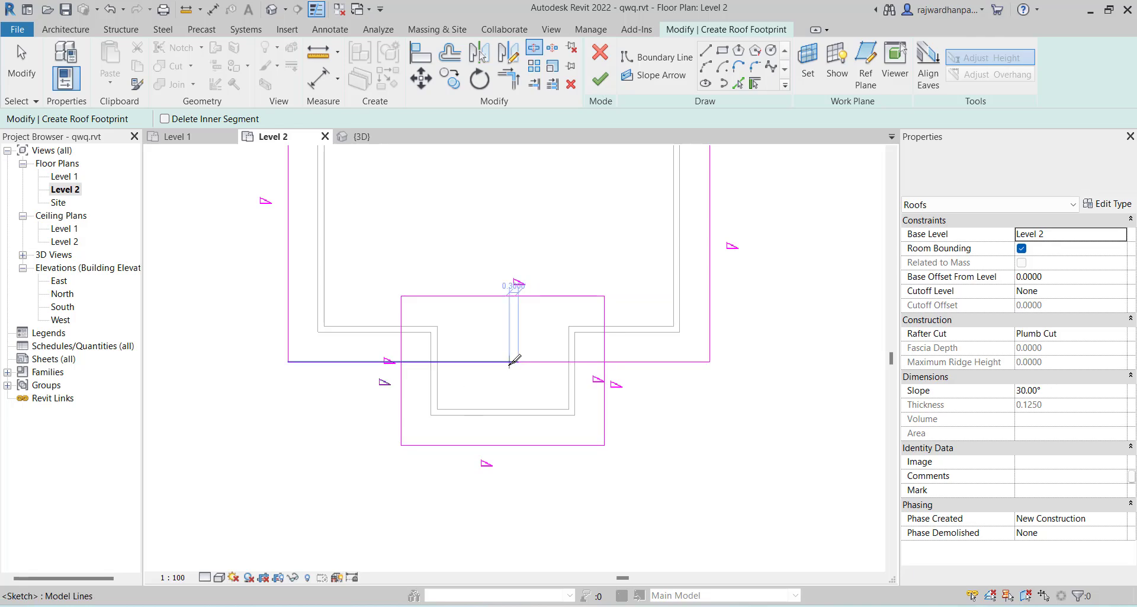
key(Escape)
Step: Trim the split boundary lines into corners with the wing's side lines and delete the leftover inner boundary line
click(511, 79)
click(403, 378)
click(392, 361)
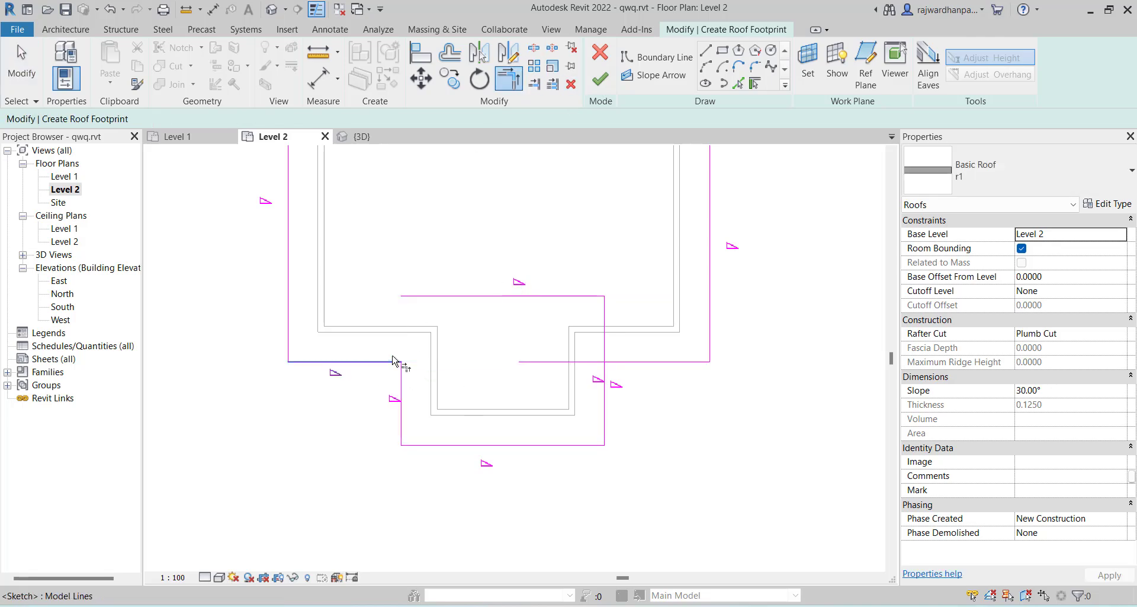
click(606, 392)
click(619, 362)
key(Escape)
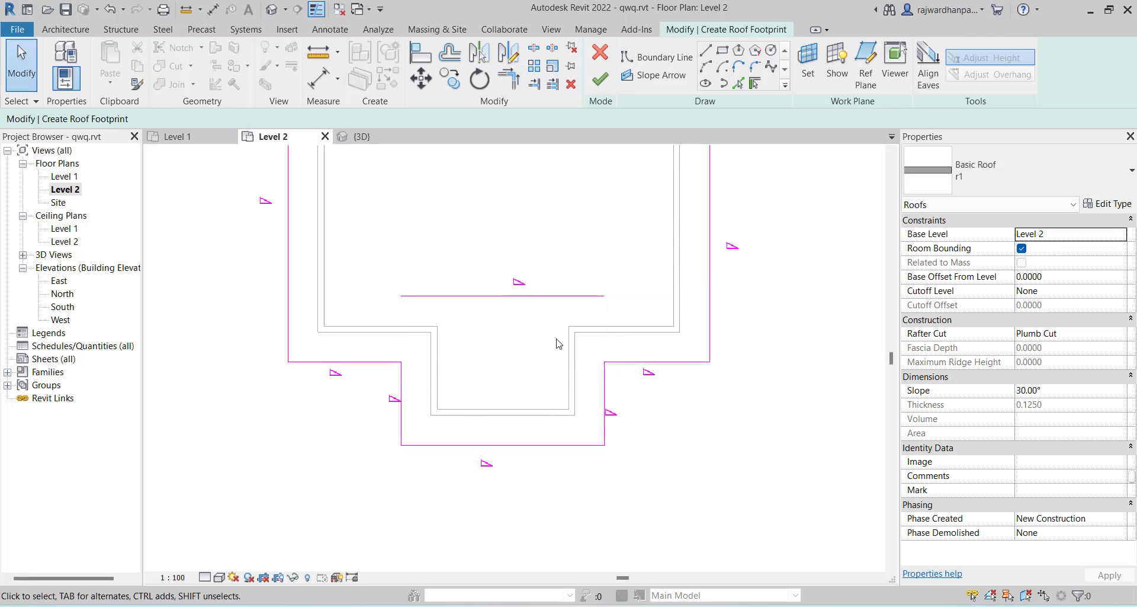
click(478, 295)
key(Delete)
Step: Finish the T-shaped roof footprint and inspect the resulting hip roof from the front in the 3D view
scroll(518, 363, down, 3)
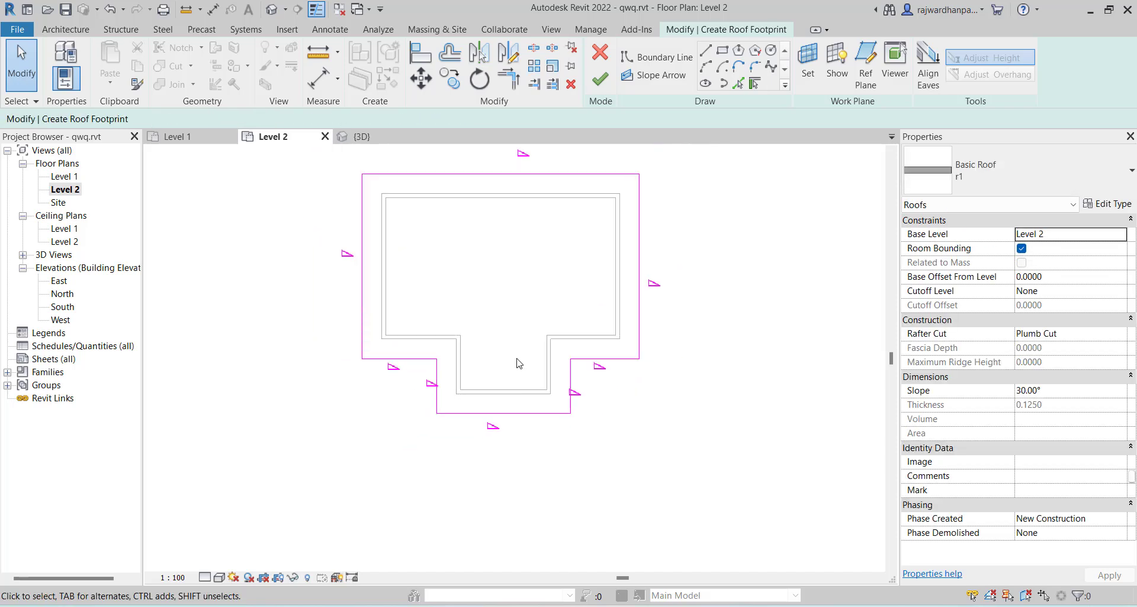
middle_drag(518, 363, 556, 412)
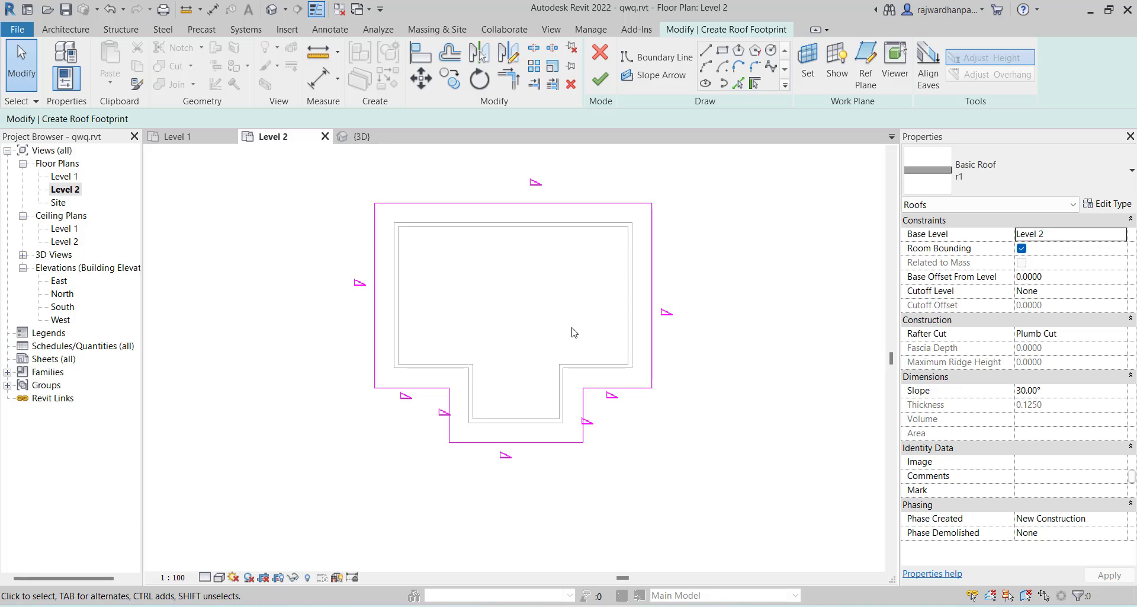
click(606, 86)
click(691, 266)
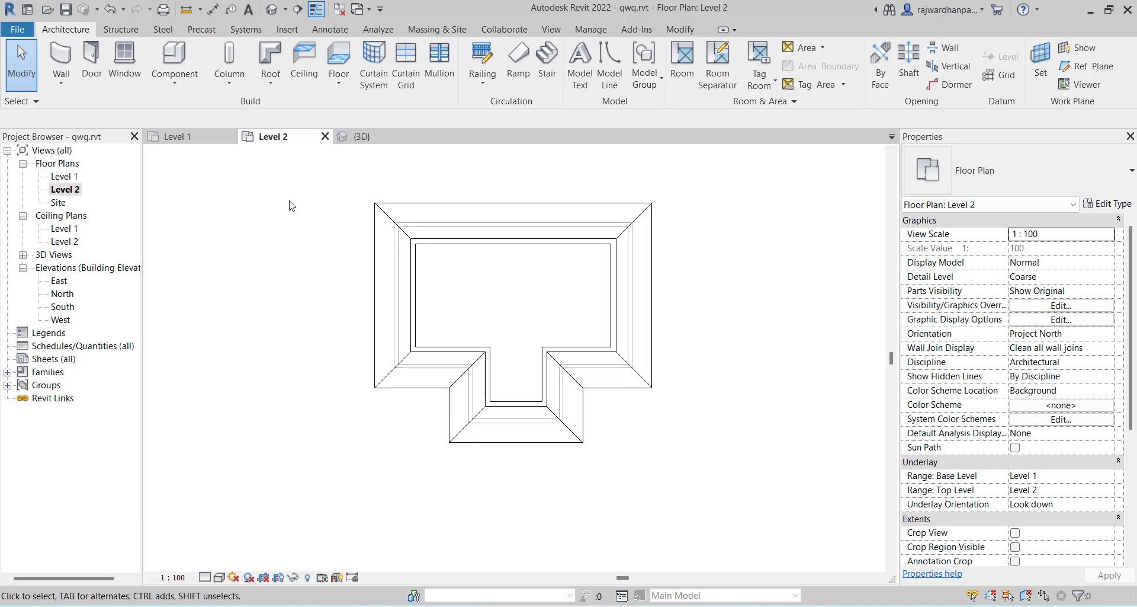
click(358, 137)
scroll(479, 361, up, 4)
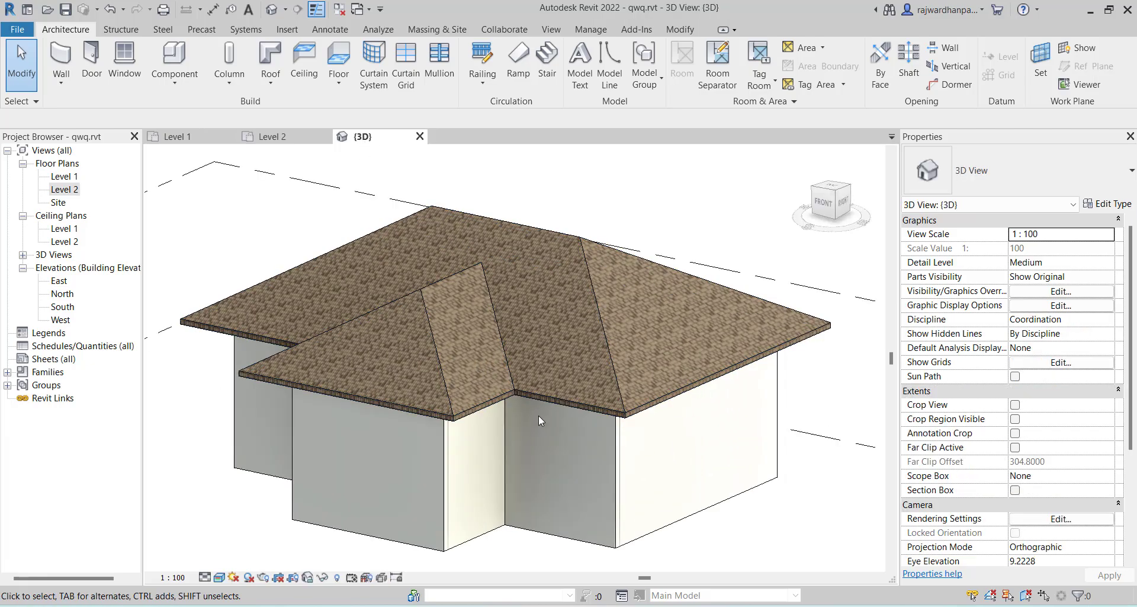
shift+middle_drag(546, 410, 572, 363)
scroll(540, 374, up, 2)
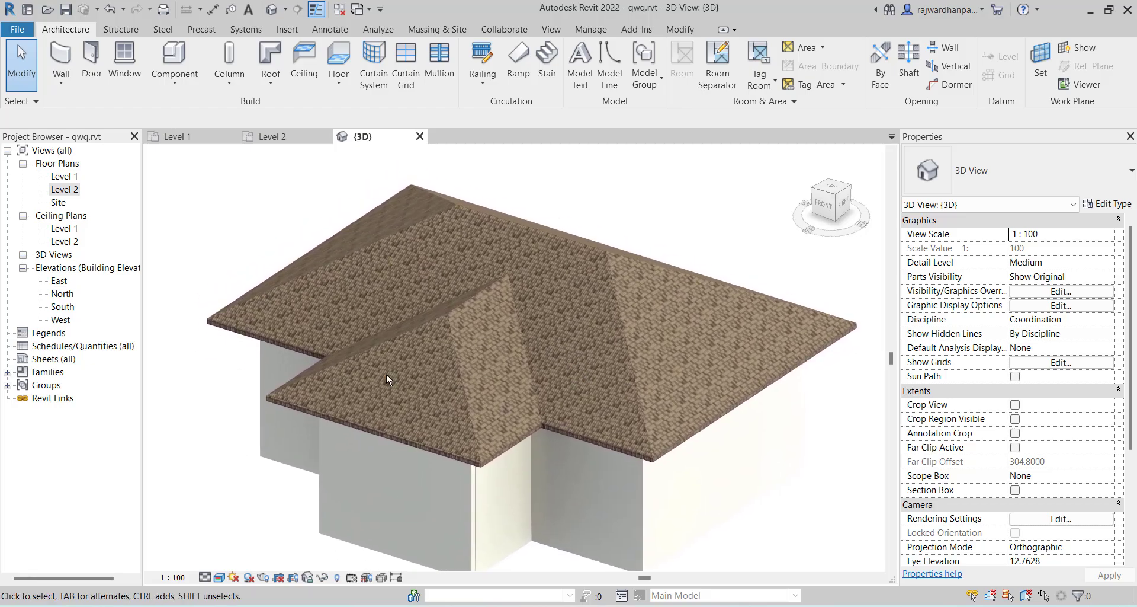
shift+middle_drag(385, 378, 474, 409)
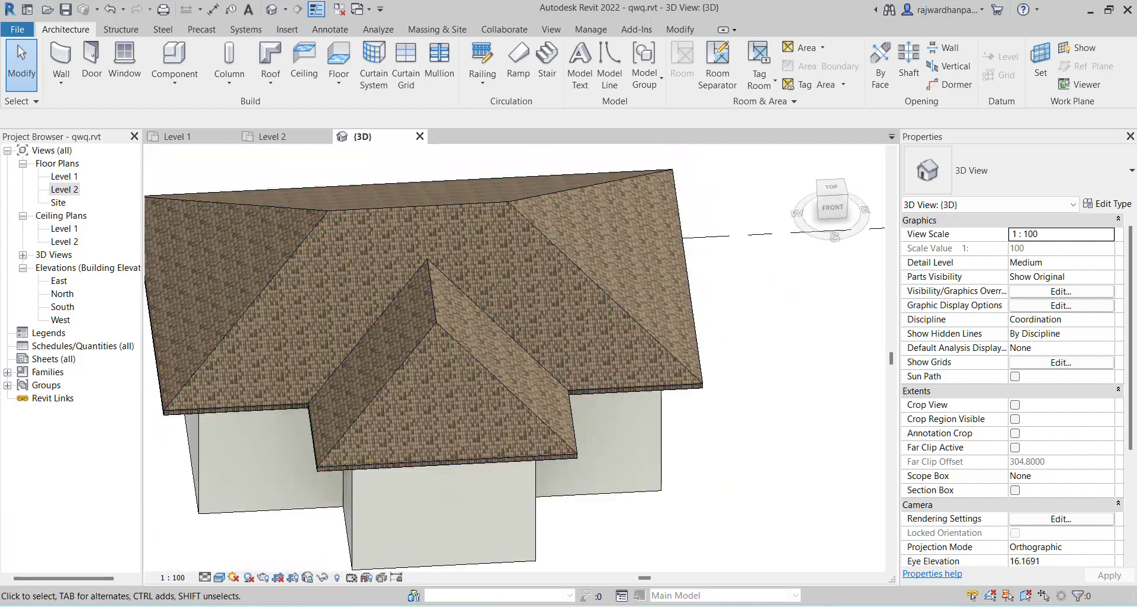
Step: Switch to the roof.jpg reference image to examine the gambrel roof shape, and return to Revit
key(alt+Tab)
drag(526, 306, 548, 325)
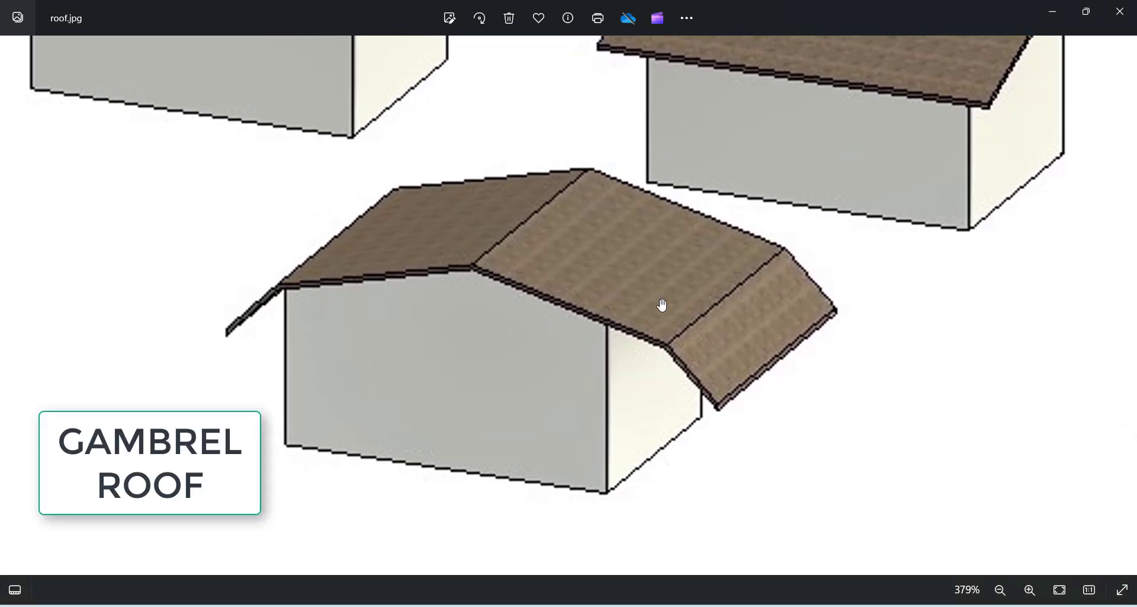
key(alt+Tab)
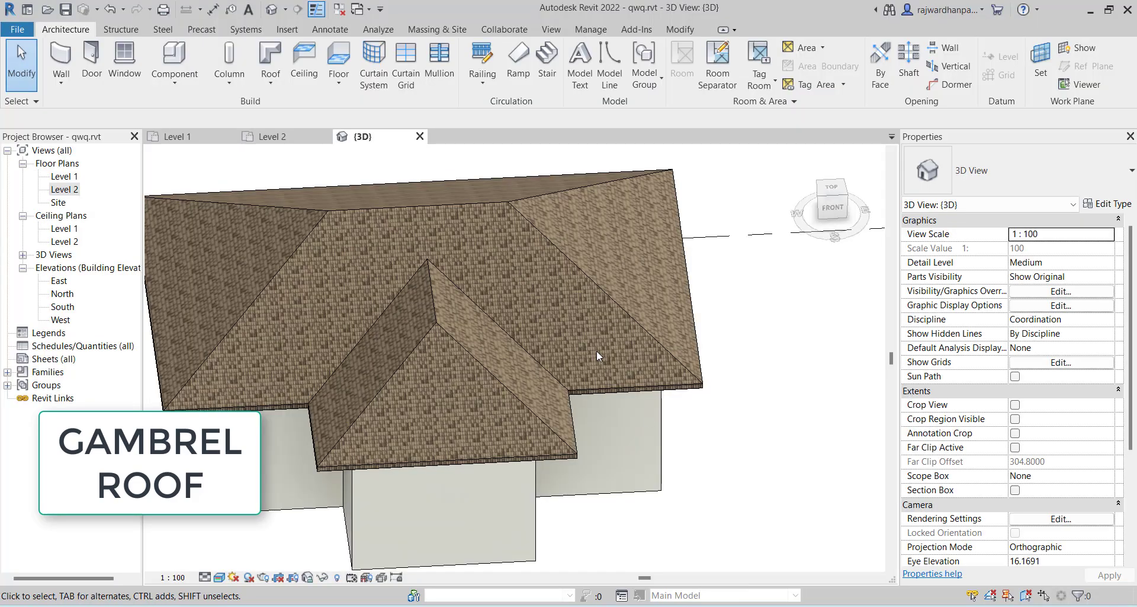
Step: Delete the hip roof from the T-shaped building in the 3D view
click(656, 343)
key(Delete)
middle_drag(700, 396, 775, 416)
scroll(725, 375, down, 1)
middle_drag(644, 427, 649, 436)
key(alt)
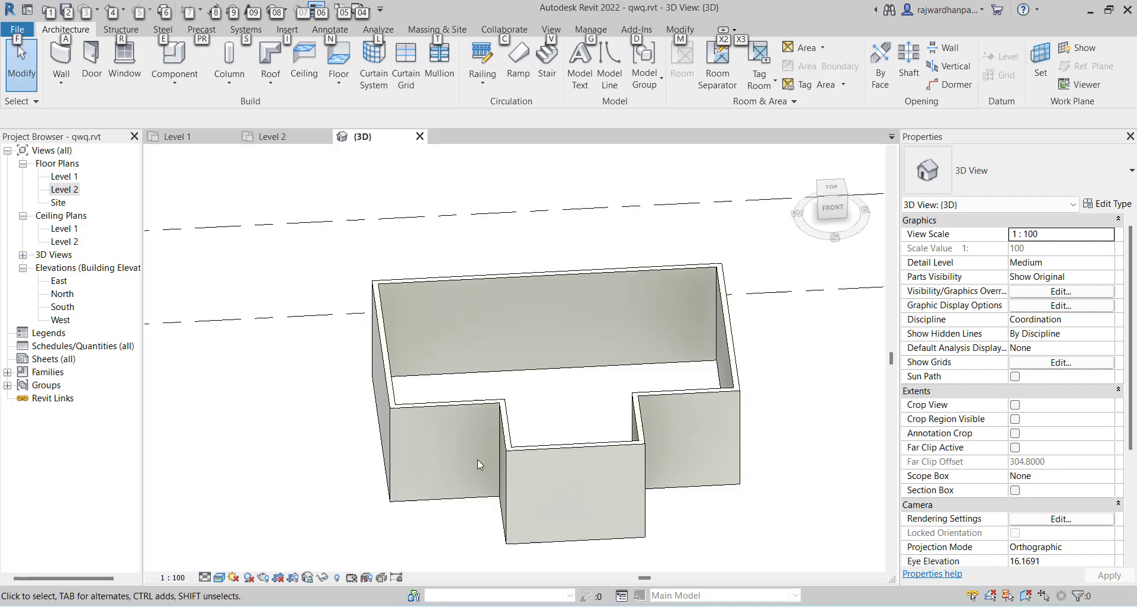
Step: On the Level 1 plan, delete the projection's three walls and the long wall's remaining segment on its right side
click(66, 189)
double_click(64, 176)
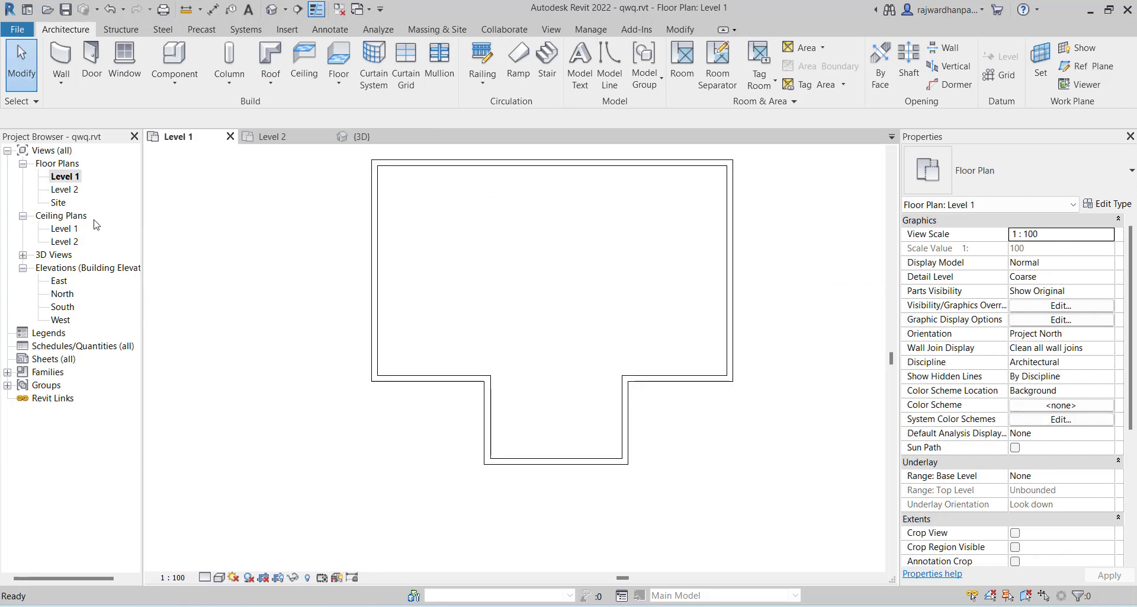
drag(687, 480, 382, 426)
key(Delete)
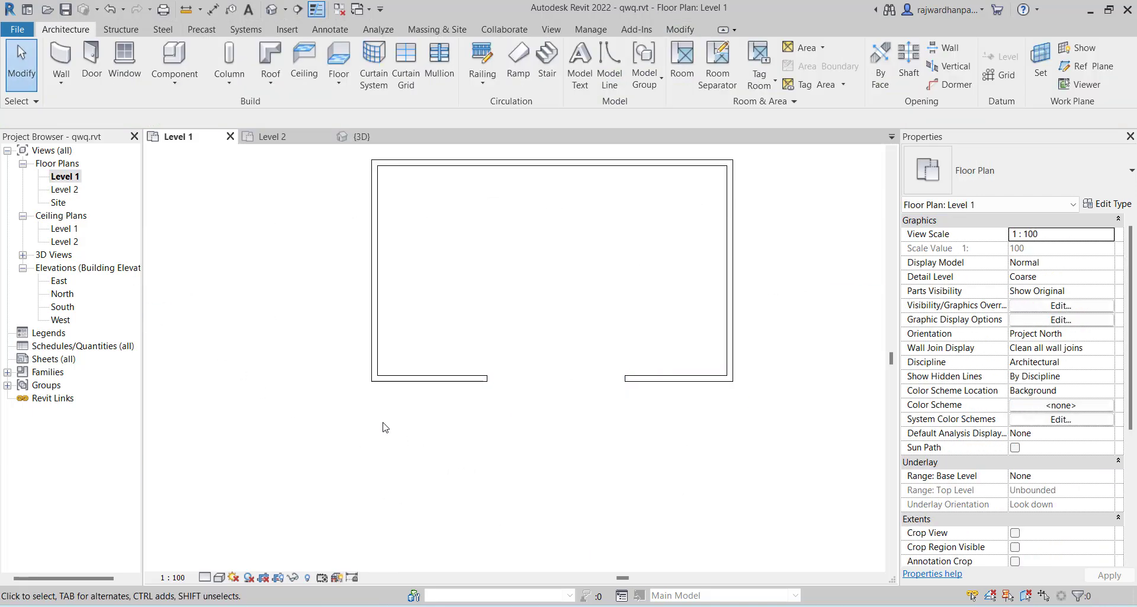
scroll(382, 427, up, 2)
click(724, 378)
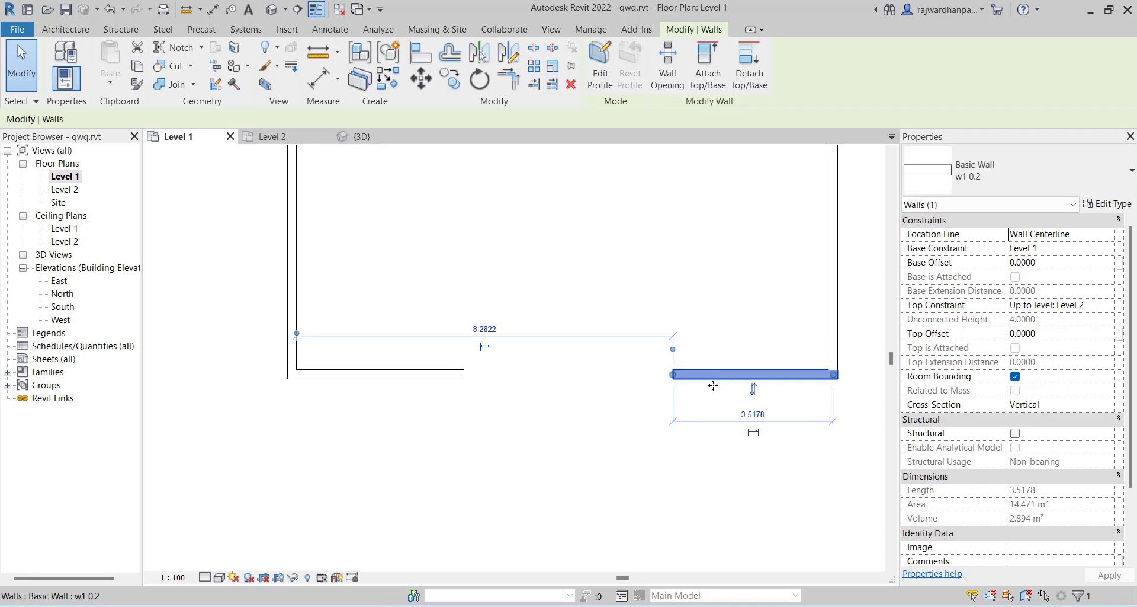
key(Delete)
Step: Trim the remaining lower wall and the right wall to a corner, closing the rectangle, and open the Level 2 floor plan
click(680, 29)
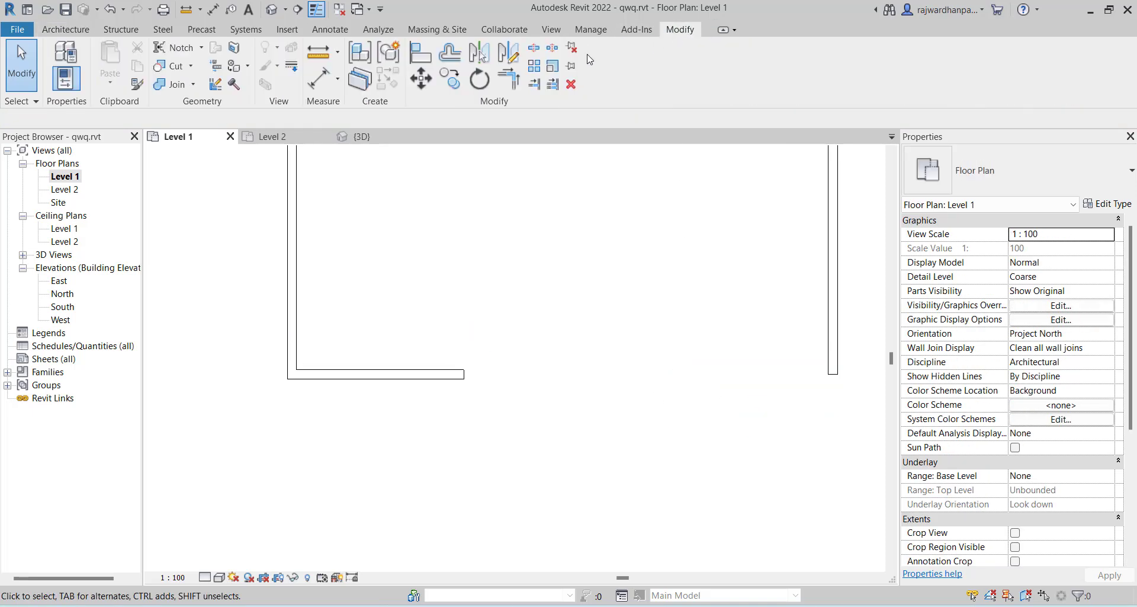
click(500, 87)
click(457, 374)
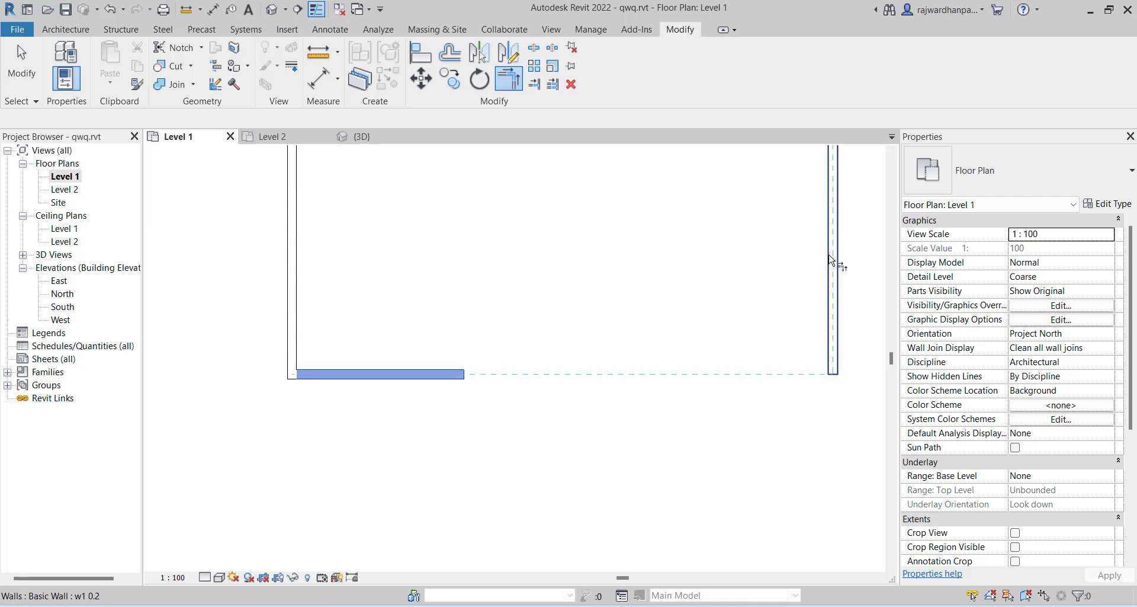
click(833, 257)
key(Escape)
scroll(508, 389, down, 6)
scroll(540, 328, up, 2)
middle_drag(588, 330, 561, 349)
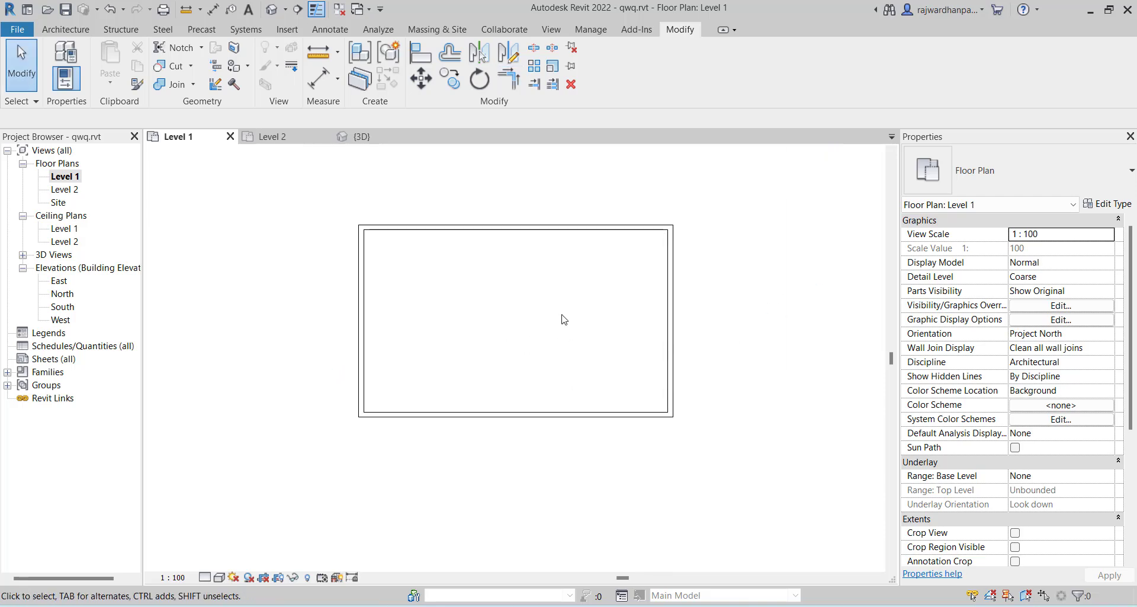
double_click(64, 189)
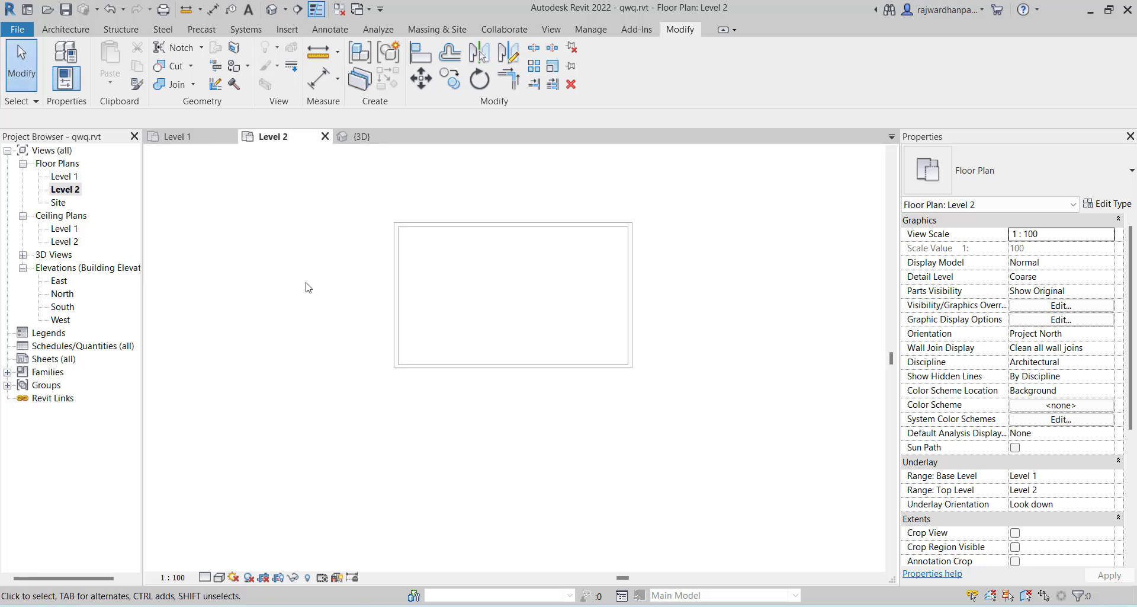
click(65, 29)
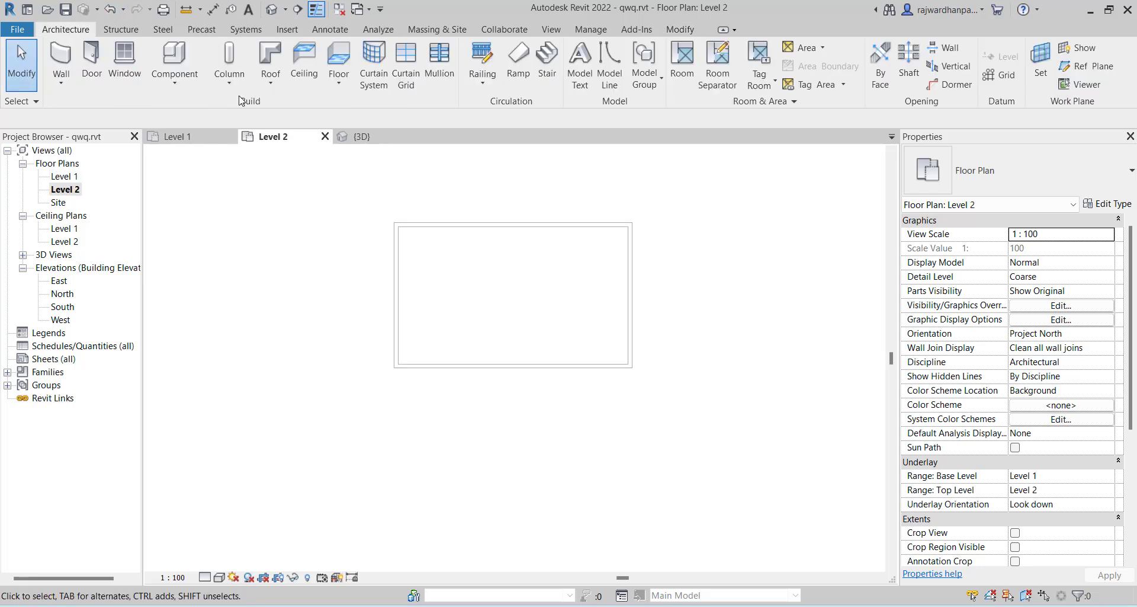
click(270, 83)
click(308, 108)
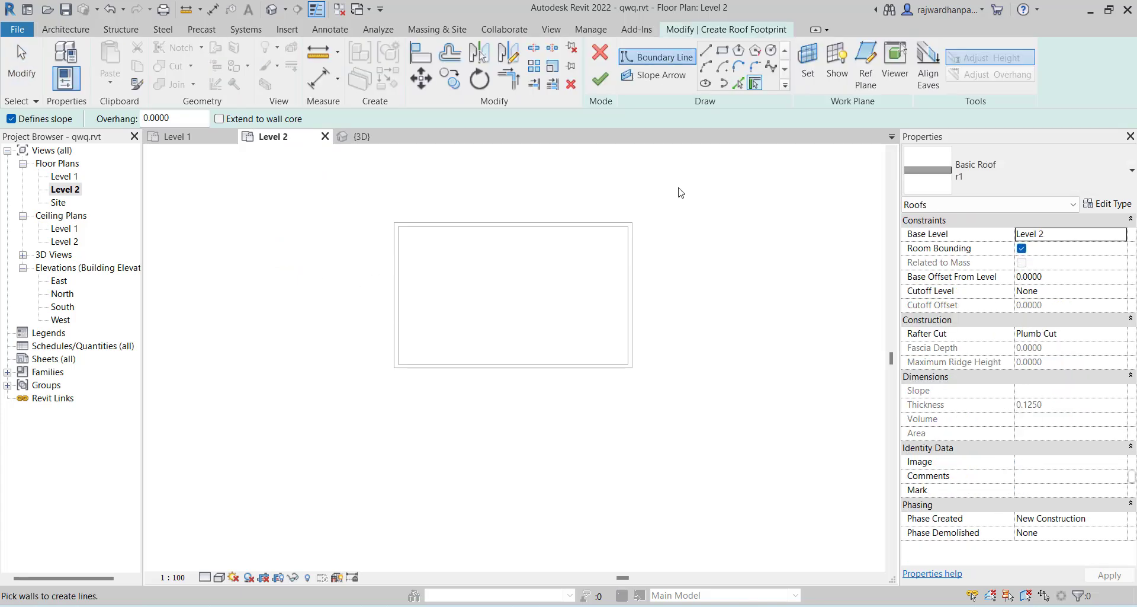
key(Escape)
key(Escape)
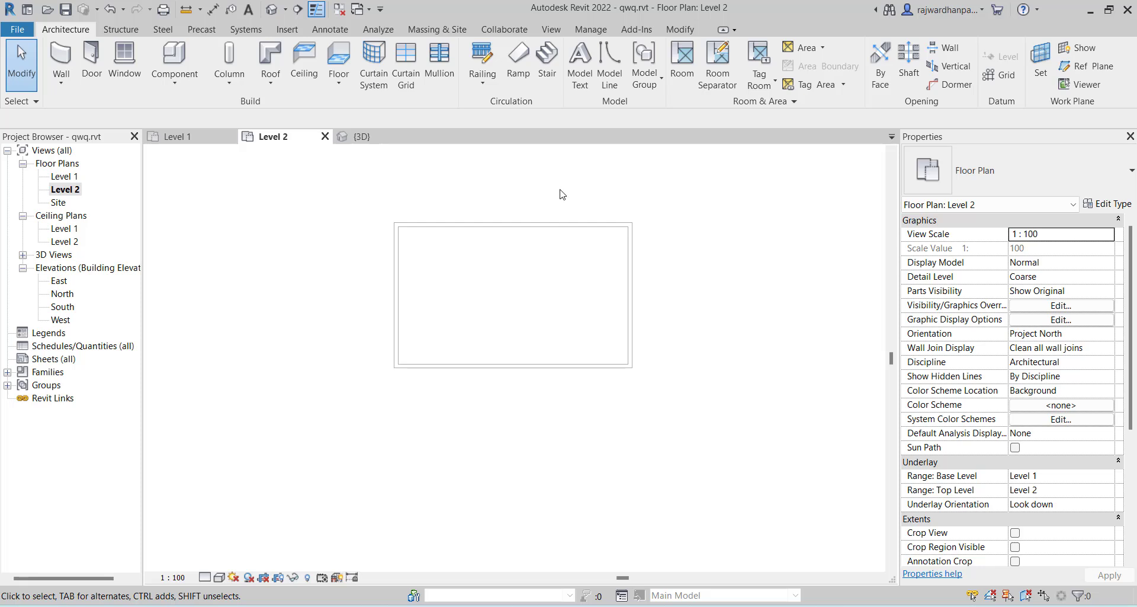
Step: Draw a vertical reference plane across the building near its middle, extending past both long walls
click(1103, 69)
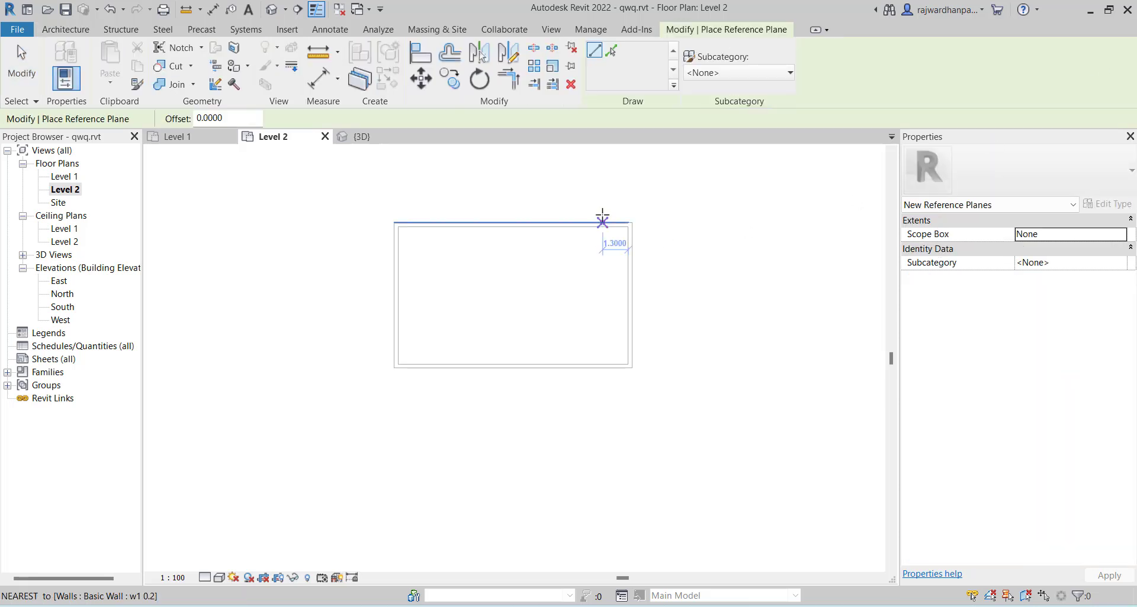
click(525, 165)
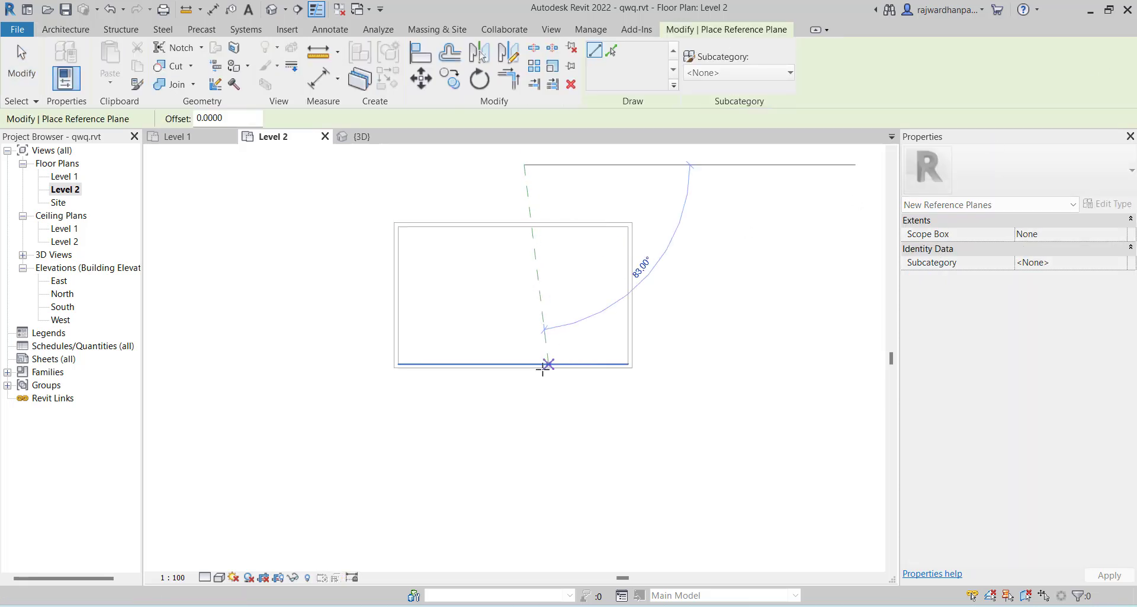
click(520, 409)
key(Escape)
key(Escape)
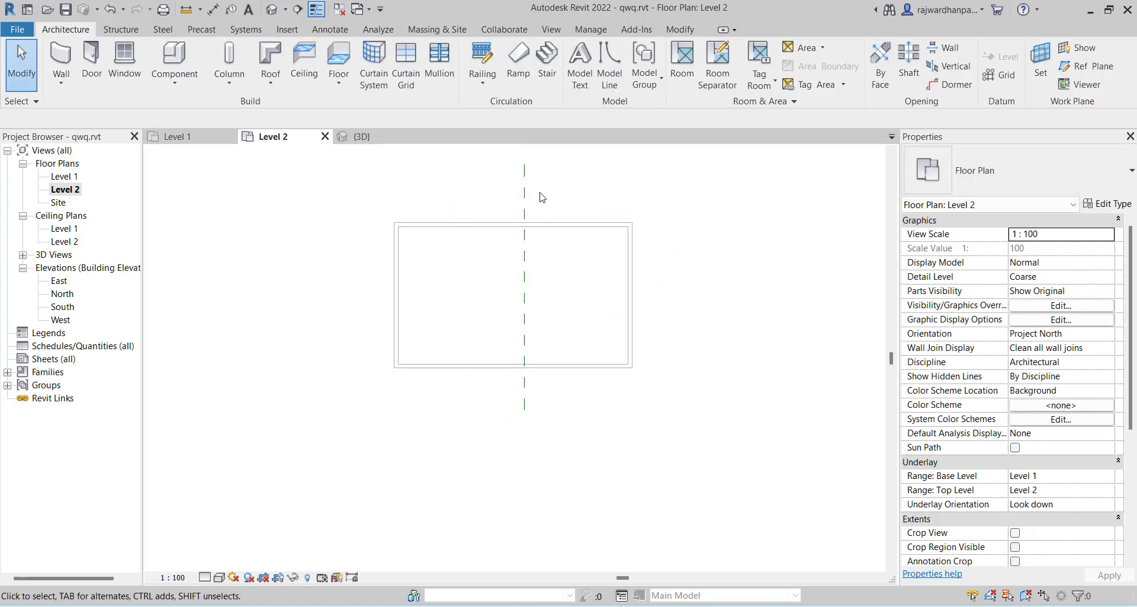
Step: Name the vertical reference plane "Roof"
click(529, 200)
click(518, 194)
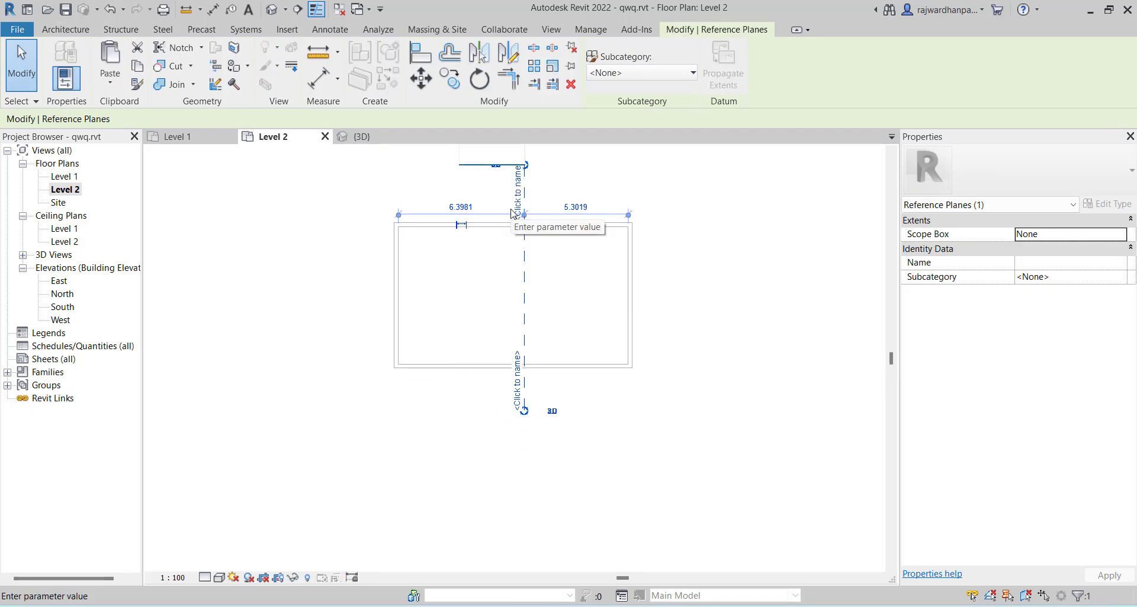
text(Roof)
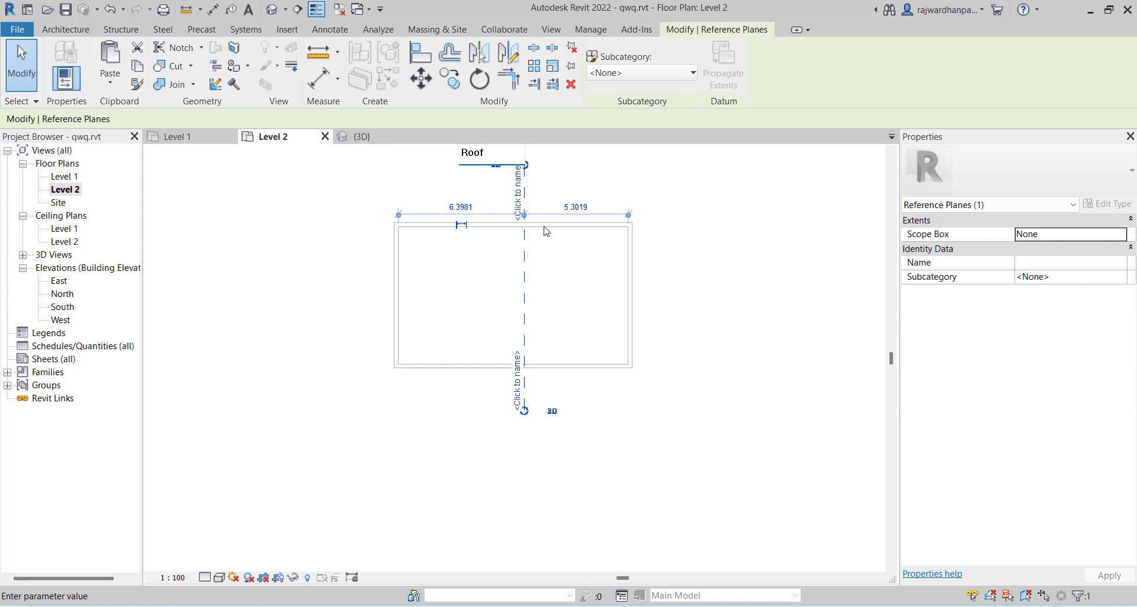
key(Return)
scroll(573, 311, down, 2)
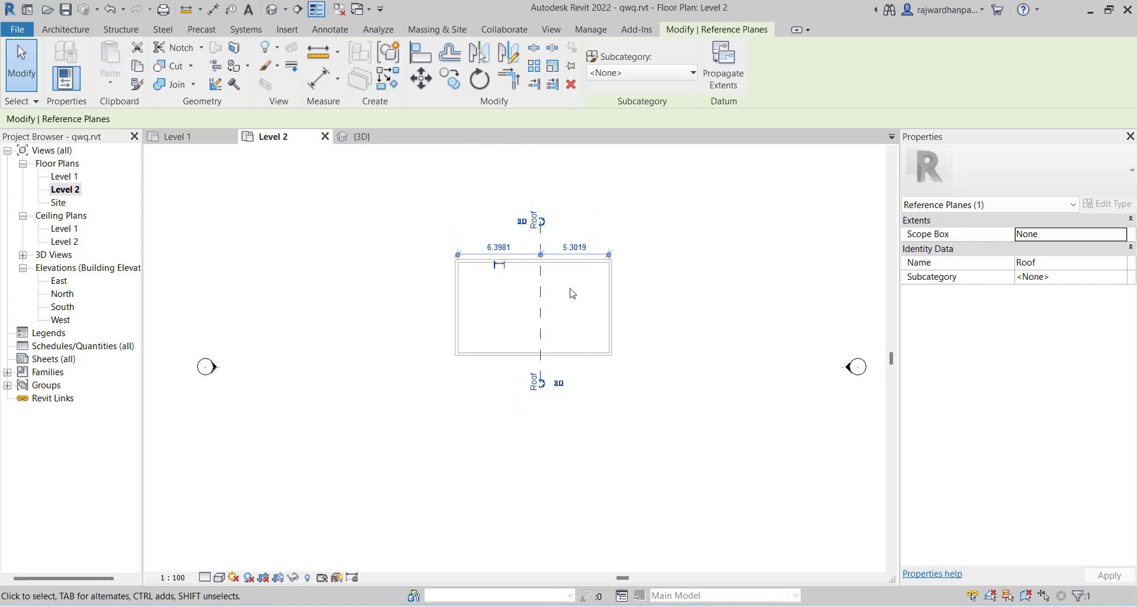
scroll(594, 203, up, 3)
key(Escape)
middle_drag(612, 210, 643, 242)
click(547, 264)
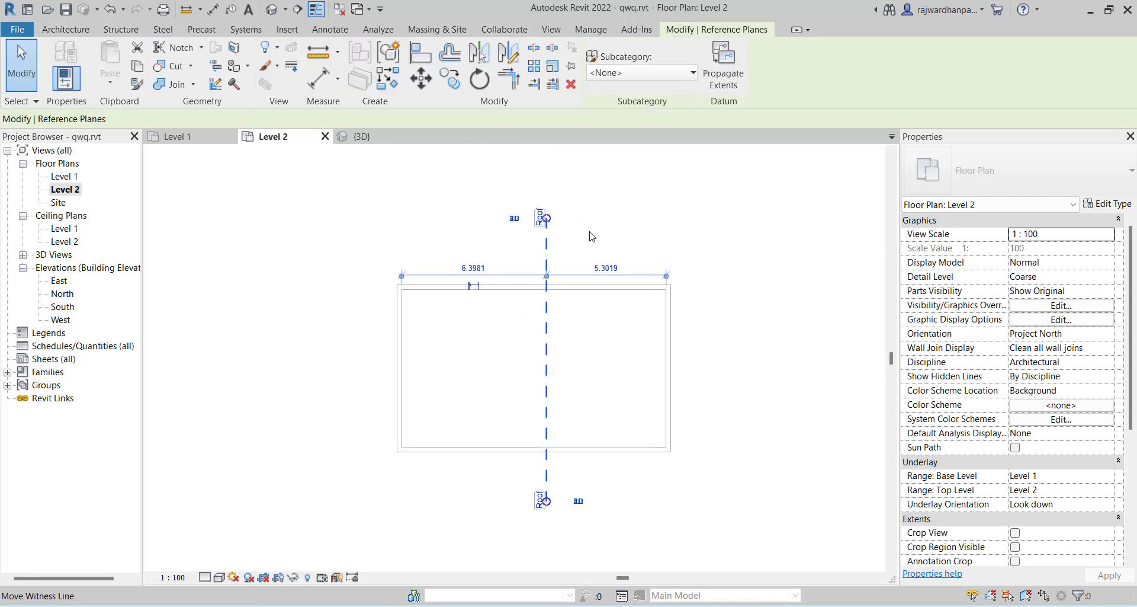
click(598, 217)
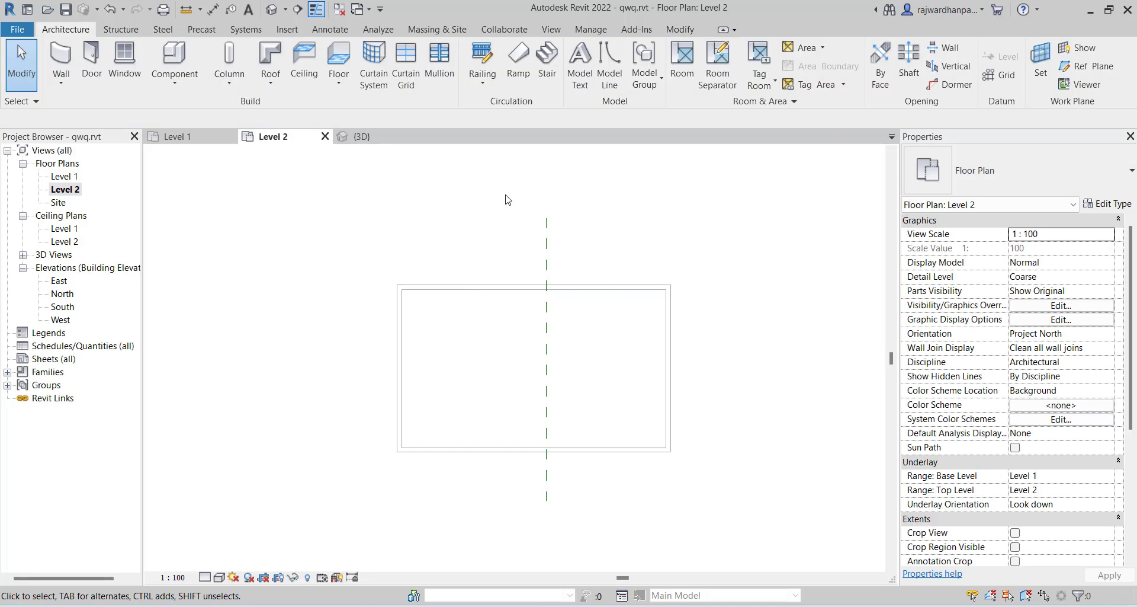
Step: On the Level 2 plan, place a vertical building section through the whole building, left of the Roof reference plane and facing right
click(275, 11)
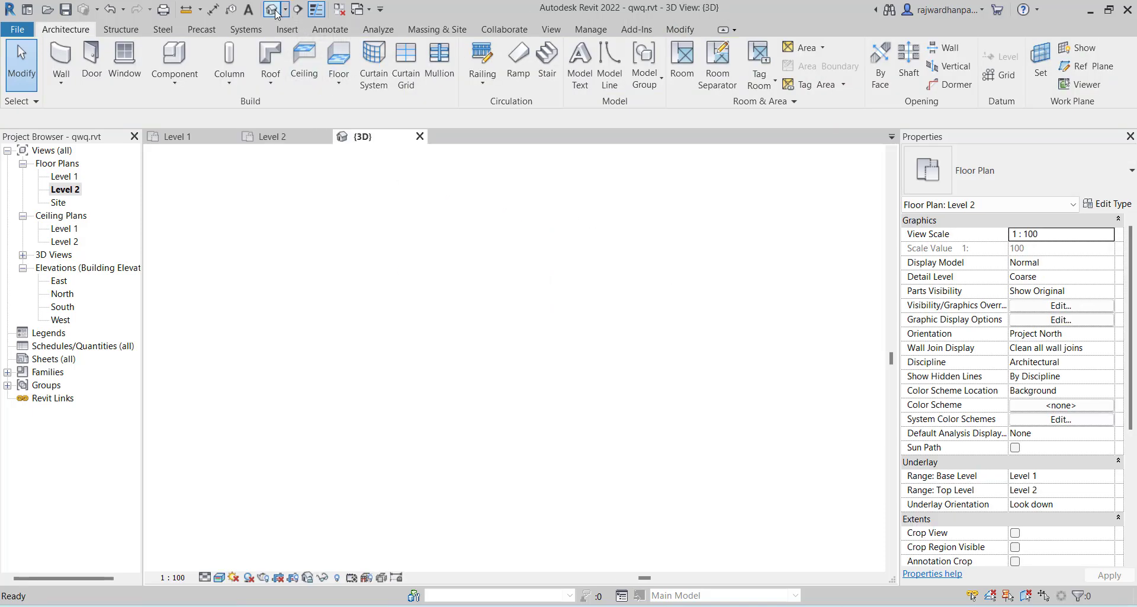
double_click(76, 191)
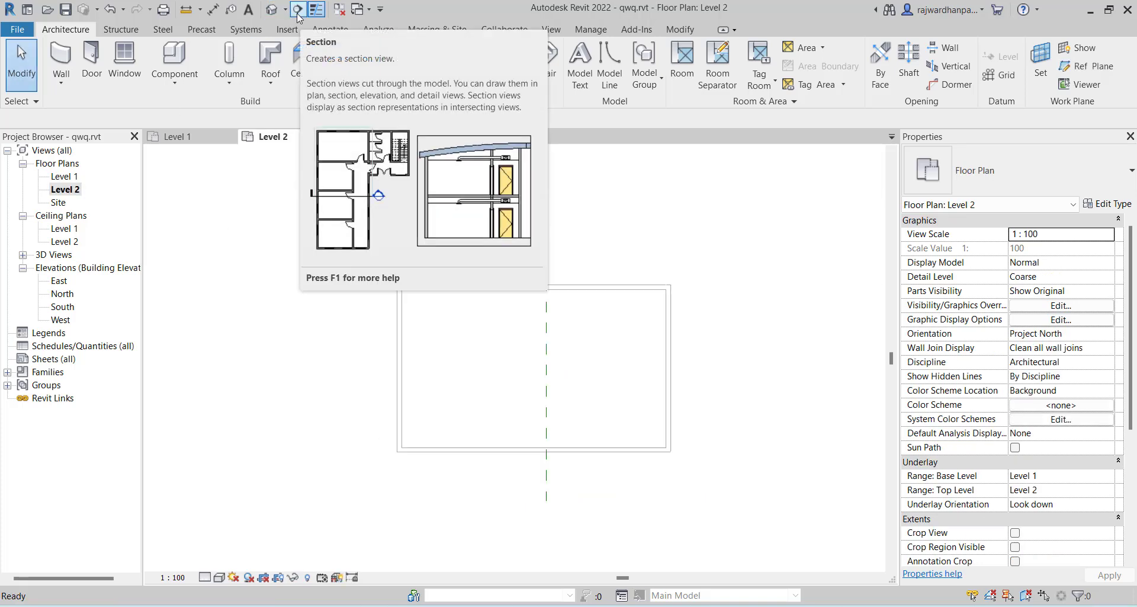
click(547, 33)
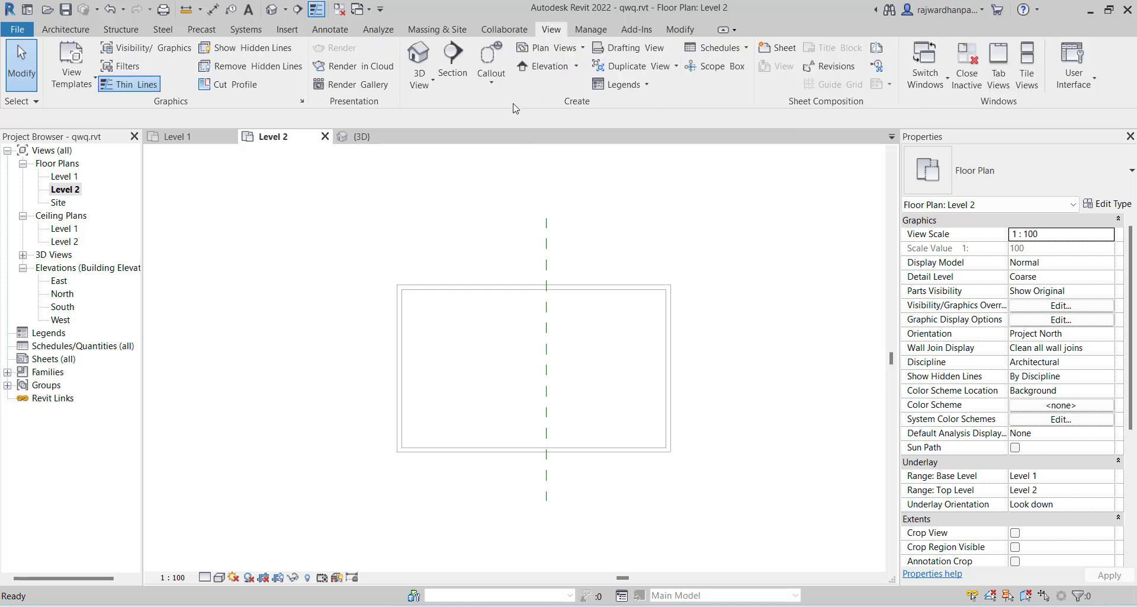
click(452, 80)
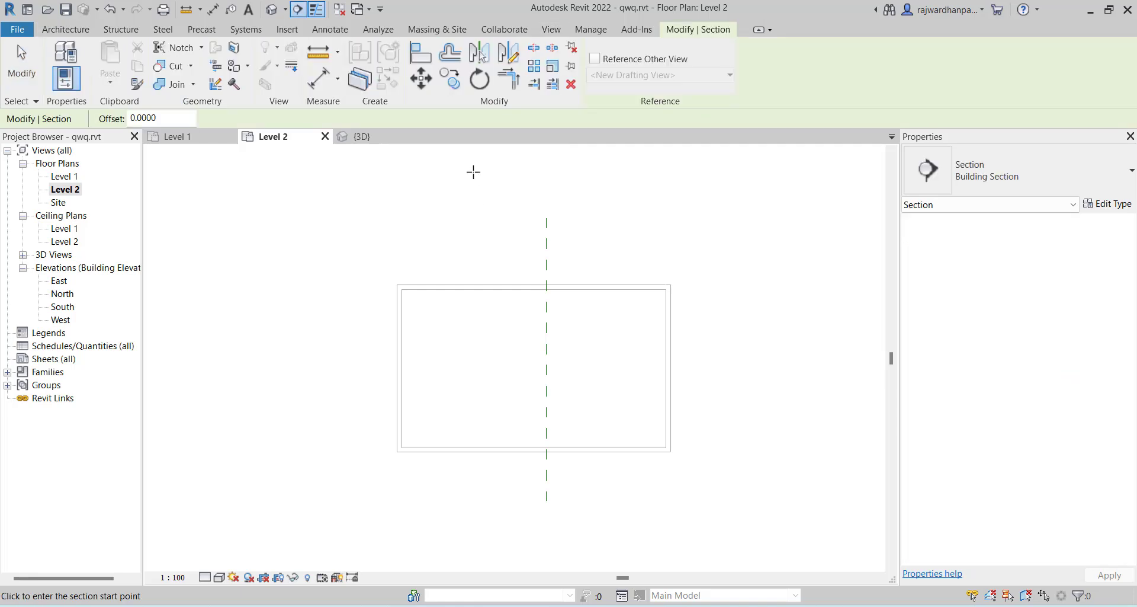
click(474, 172)
click(476, 551)
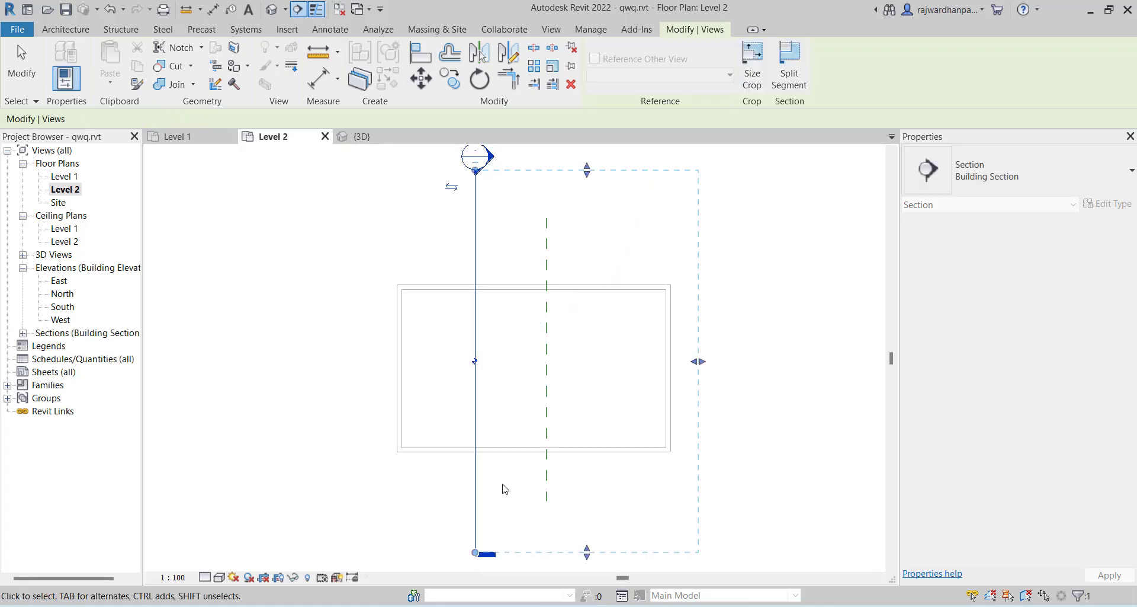
key(Escape)
key(Escape)
scroll(497, 375, down, 2)
scroll(496, 376, up, 1)
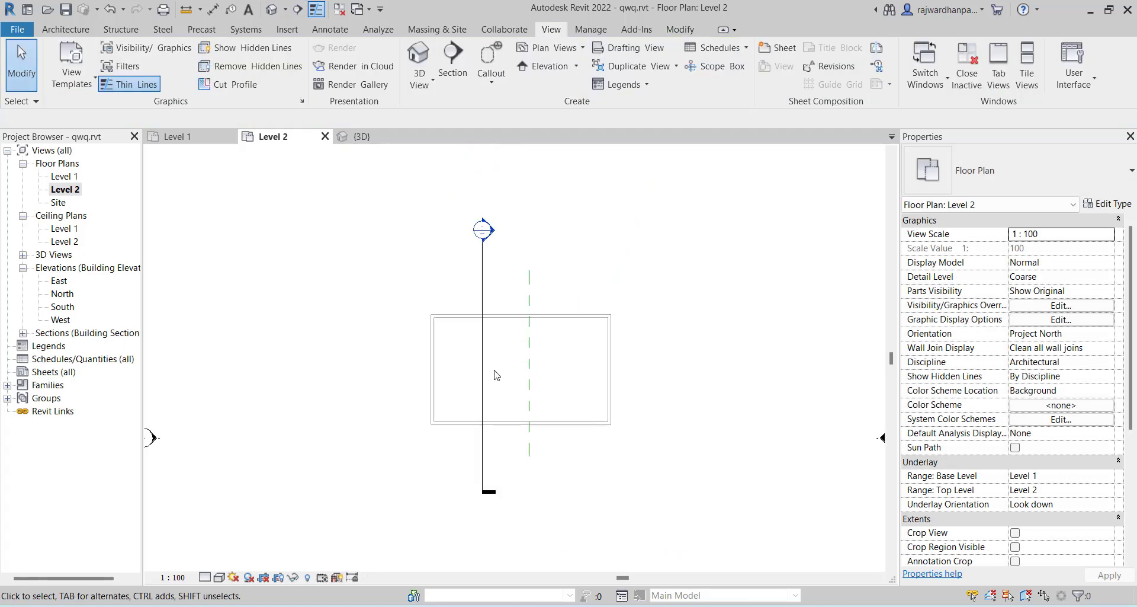
middle_drag(505, 370, 492, 320)
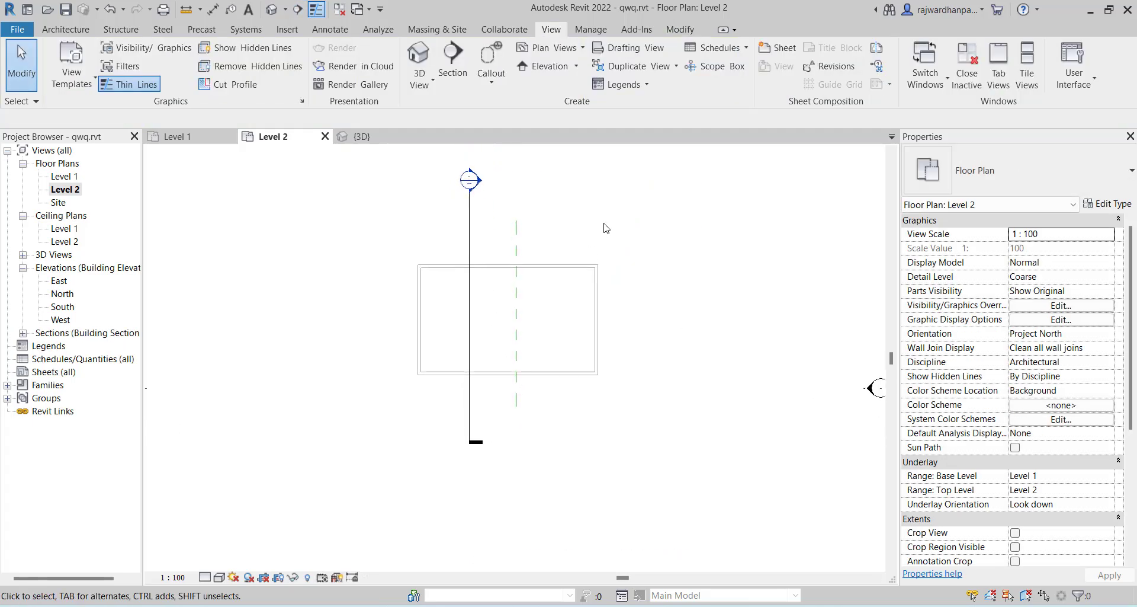
Step: Start a Roof by Extrusion on the picked Roof reference plane in the East elevation, with reference level Level 2 and offset 0
click(65, 29)
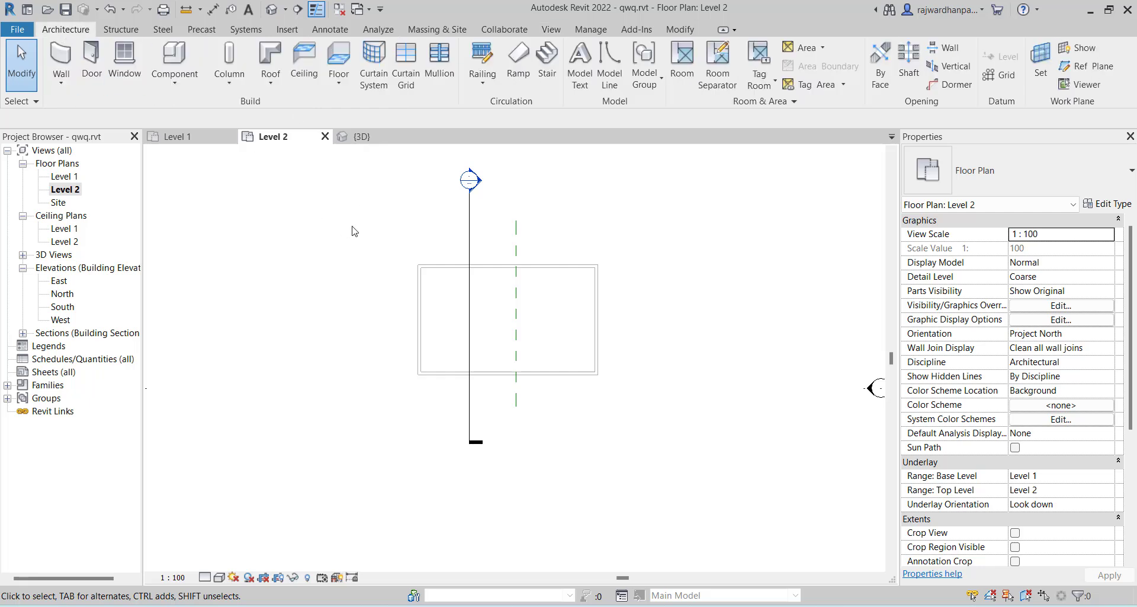
click(272, 80)
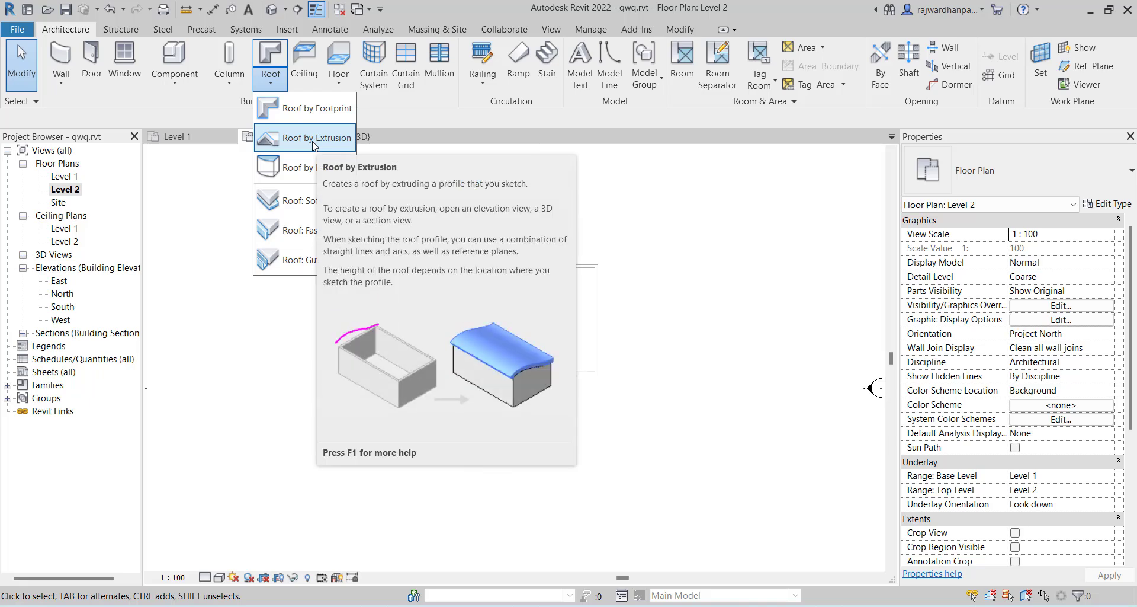
click(314, 143)
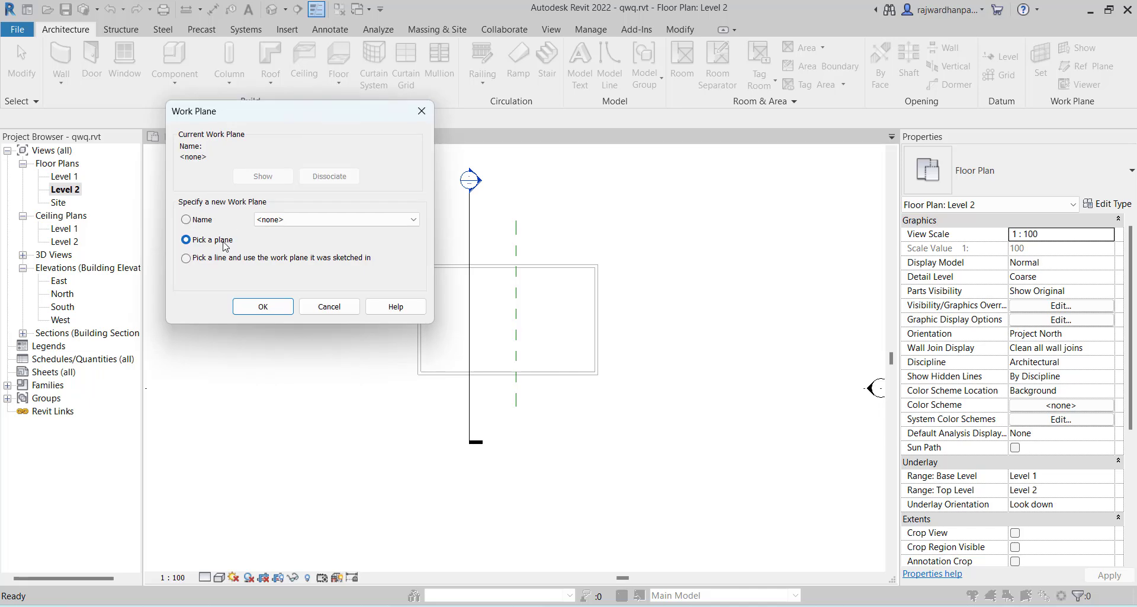
click(264, 306)
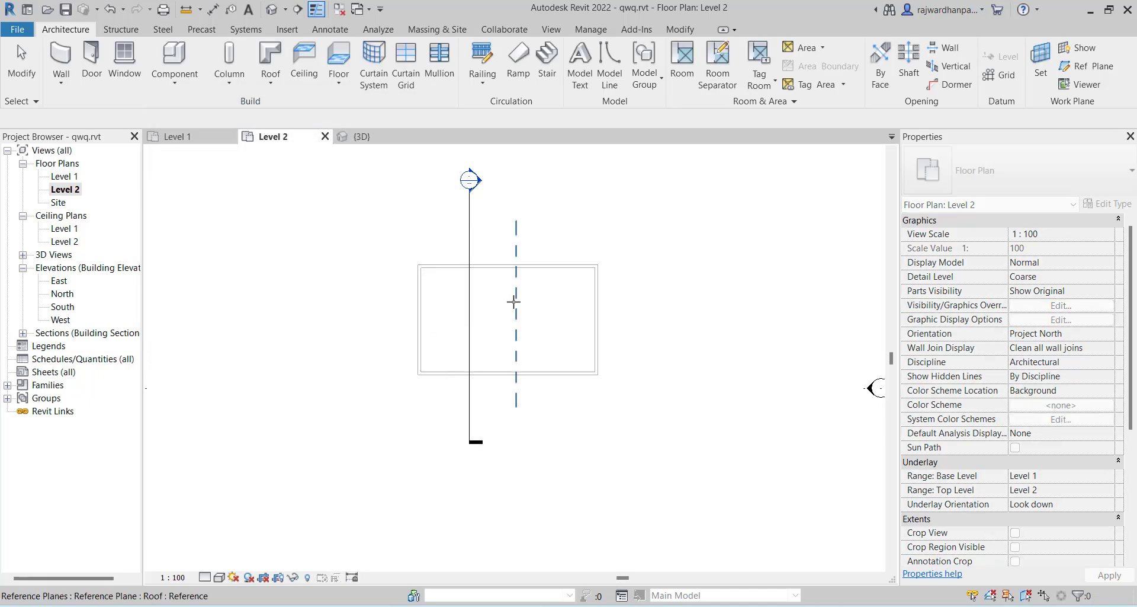
click(516, 309)
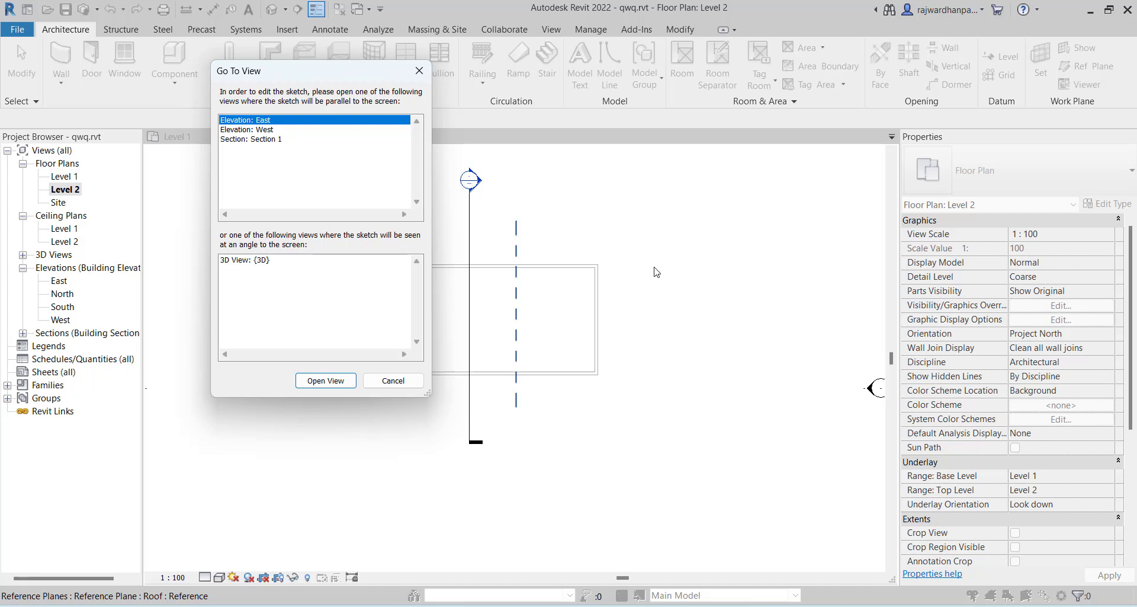
click(326, 380)
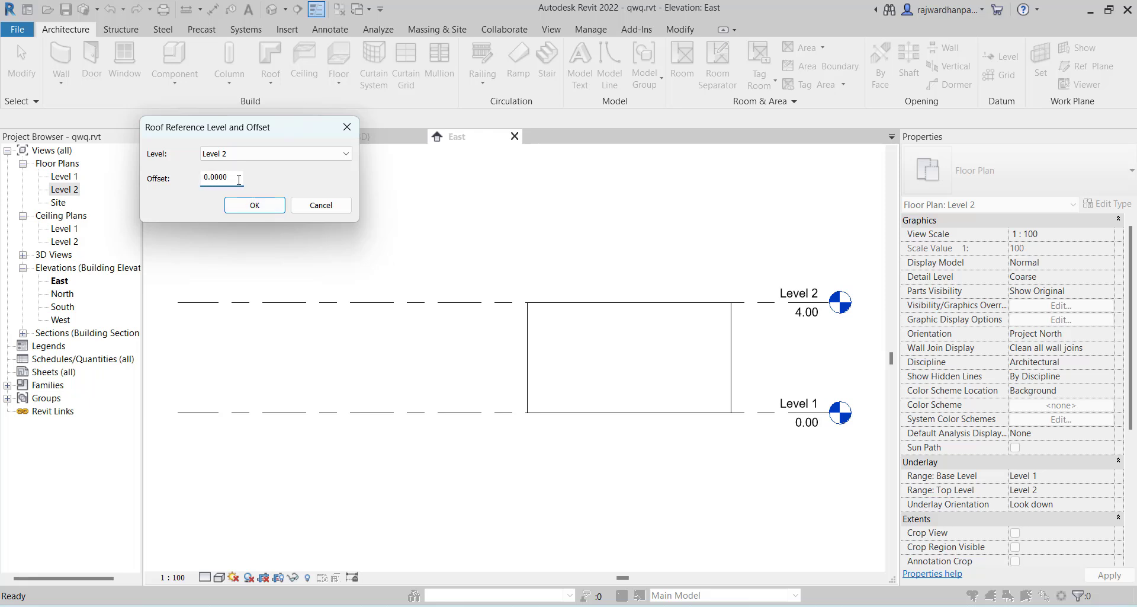
click(254, 205)
scroll(600, 335, up, 2)
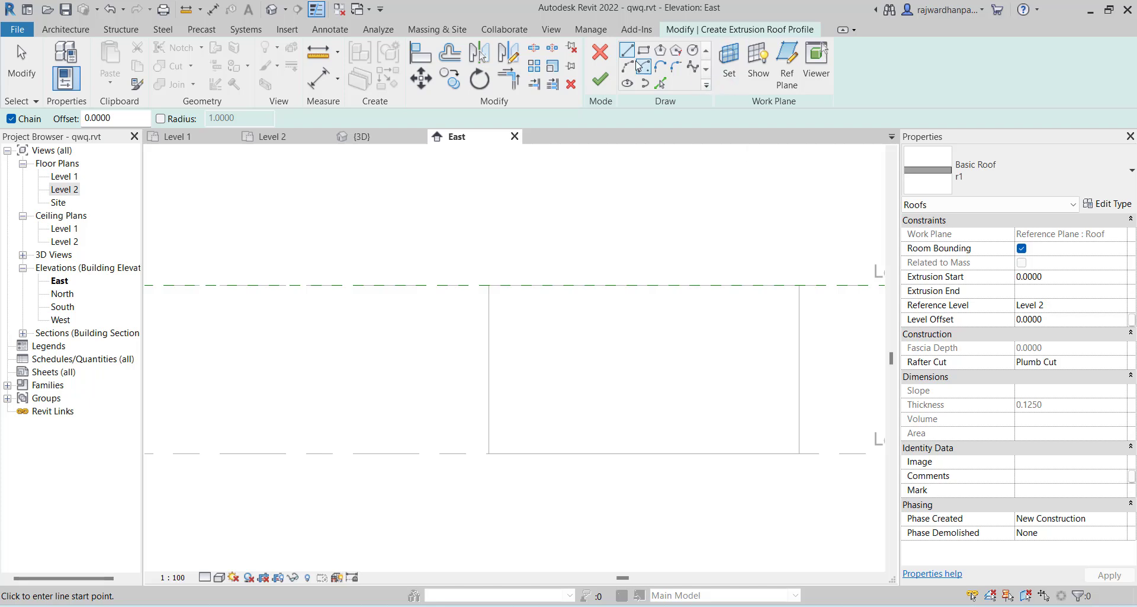
Step: Sketch a horizontal line along Level 2 between the two outer wall edges in the East elevation
click(488, 285)
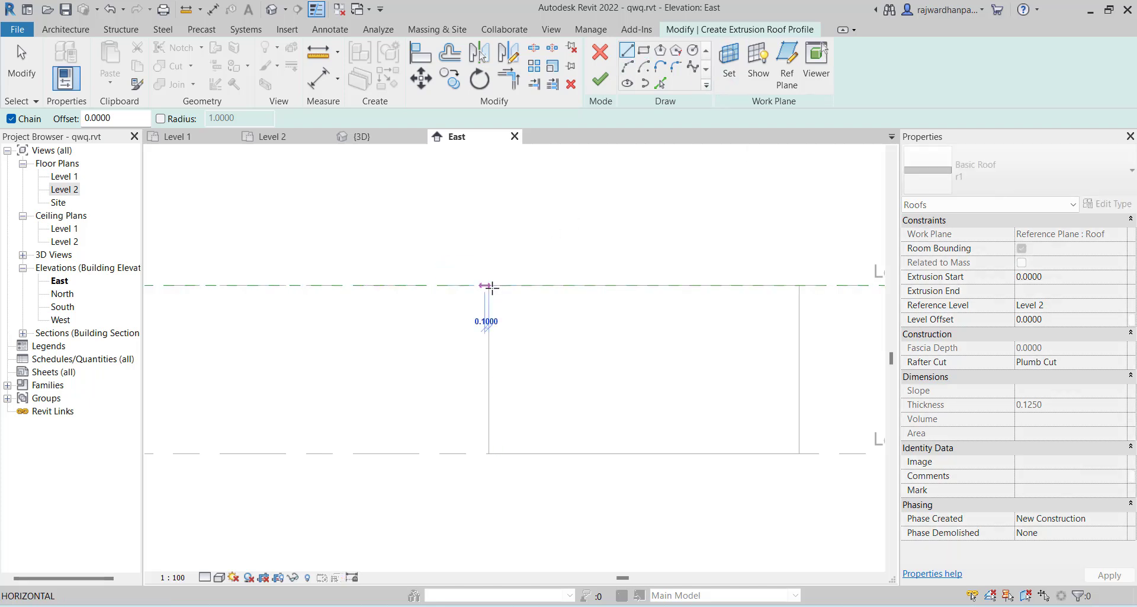
click(799, 285)
key(Escape)
key(Escape)
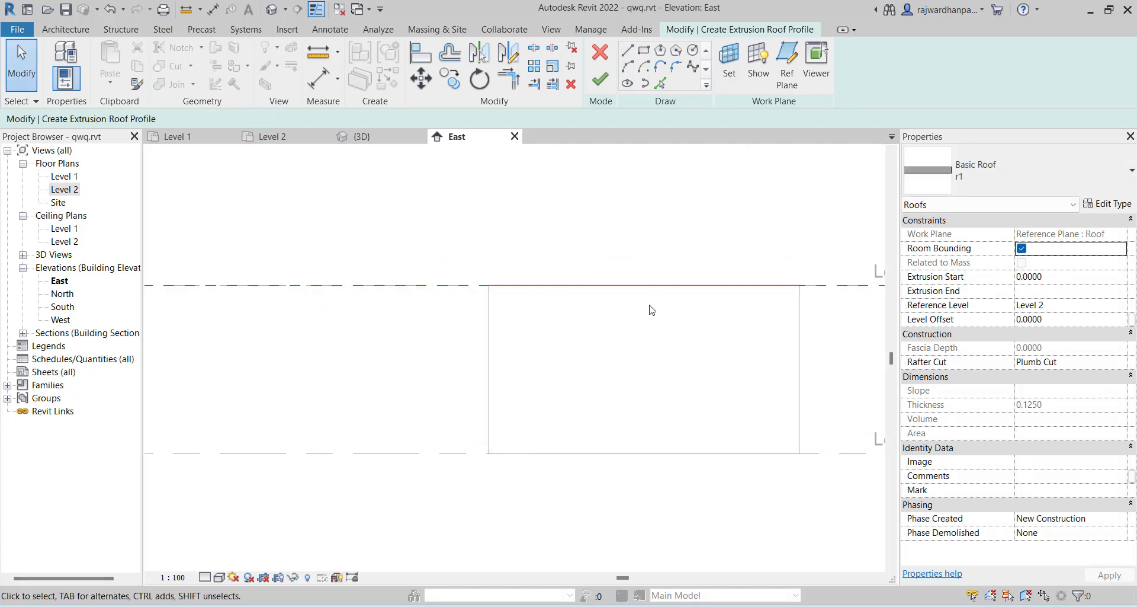
Step: Sketch a 1.5 m vertical line upward from the midpoint of the horizontal line
click(629, 54)
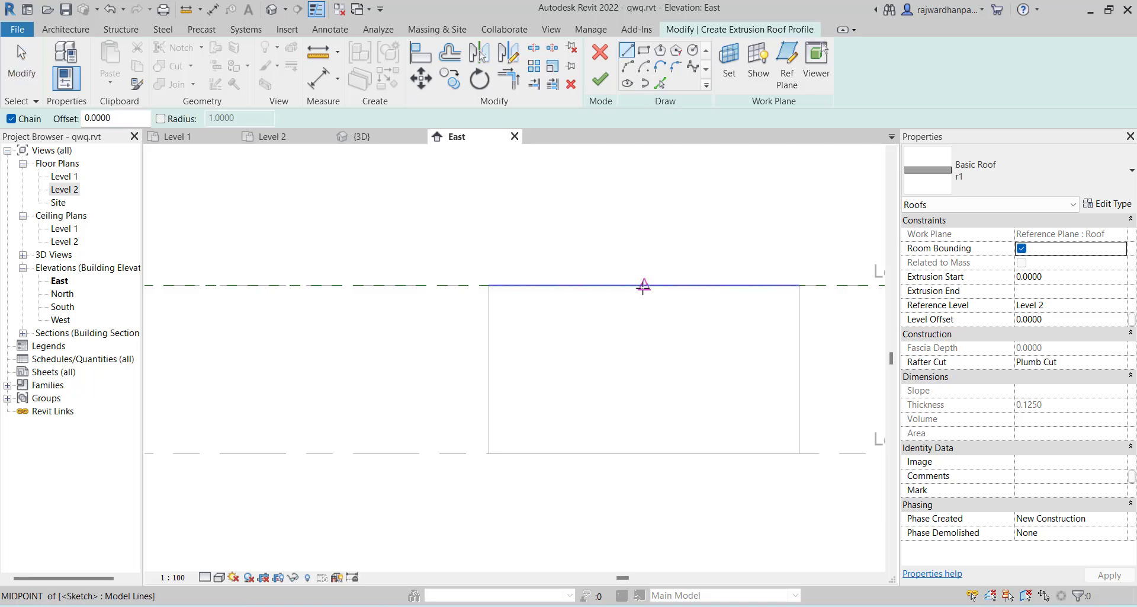
click(644, 285)
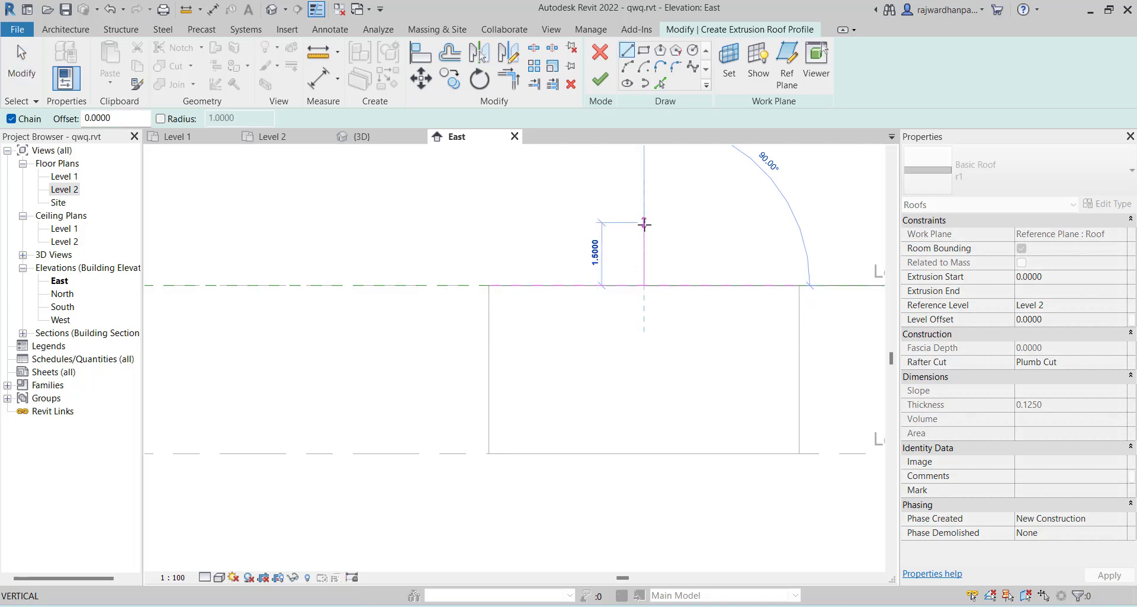
click(645, 223)
key(Escape)
middle_drag(591, 270, 532, 267)
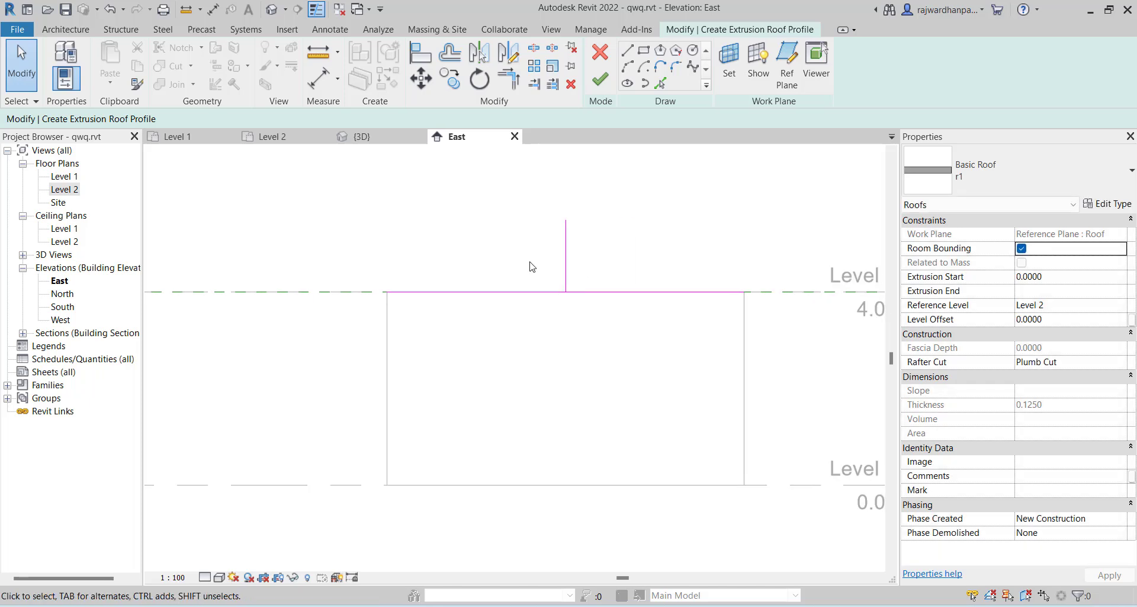
Step: Sketch one gambrel half from the vertical line's top: about 3.8 m down to above the outer wall edge, continuing steeper past the wall below Level 2
click(628, 52)
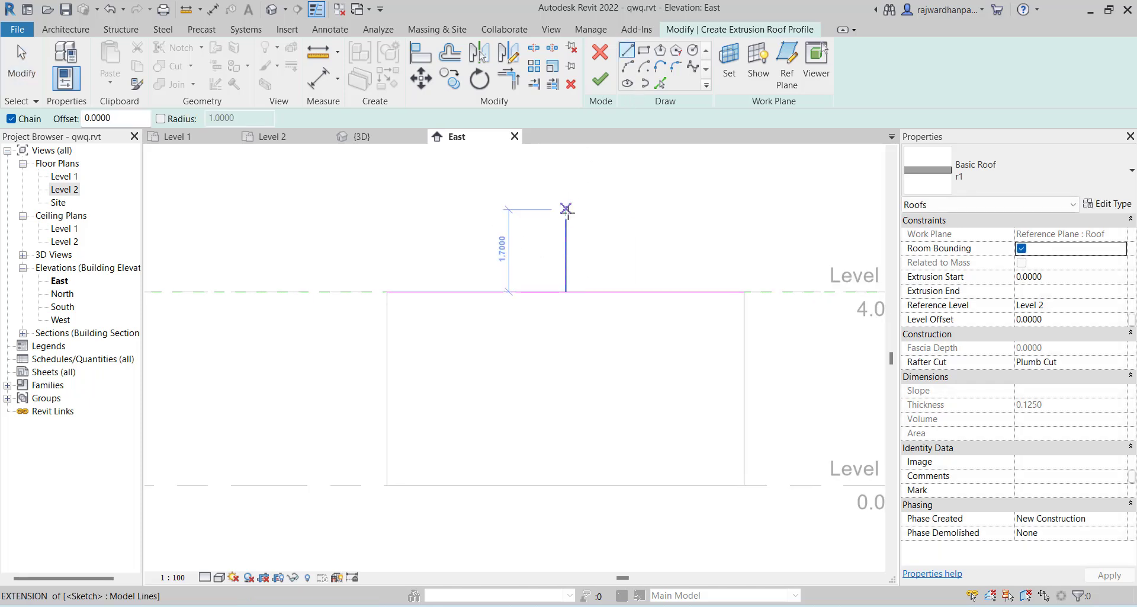
click(566, 220)
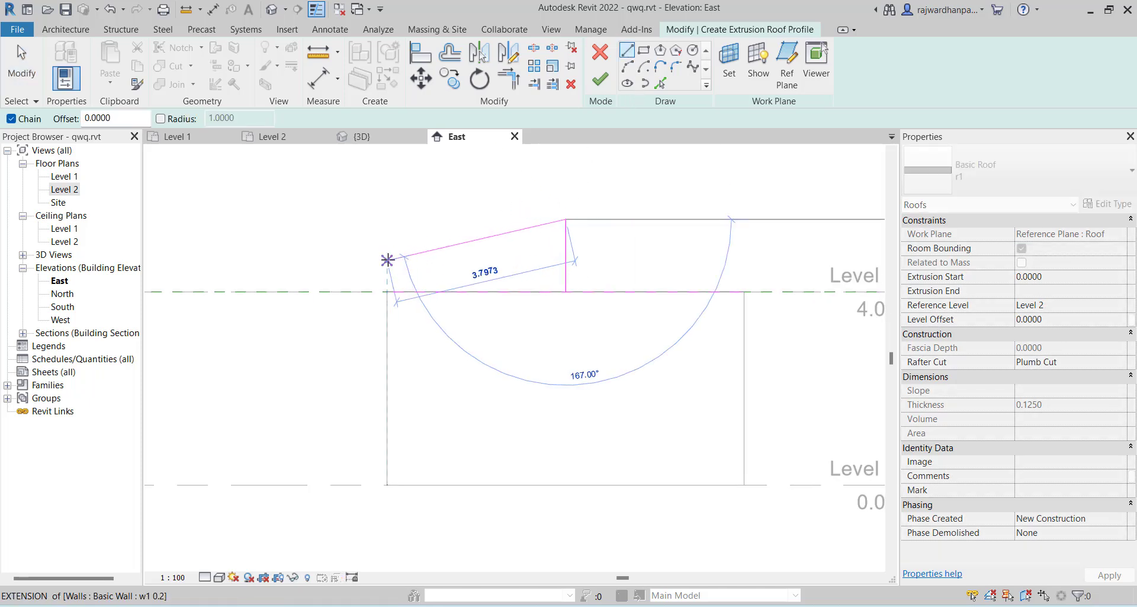
click(386, 260)
click(352, 310)
key(Escape)
key(Escape)
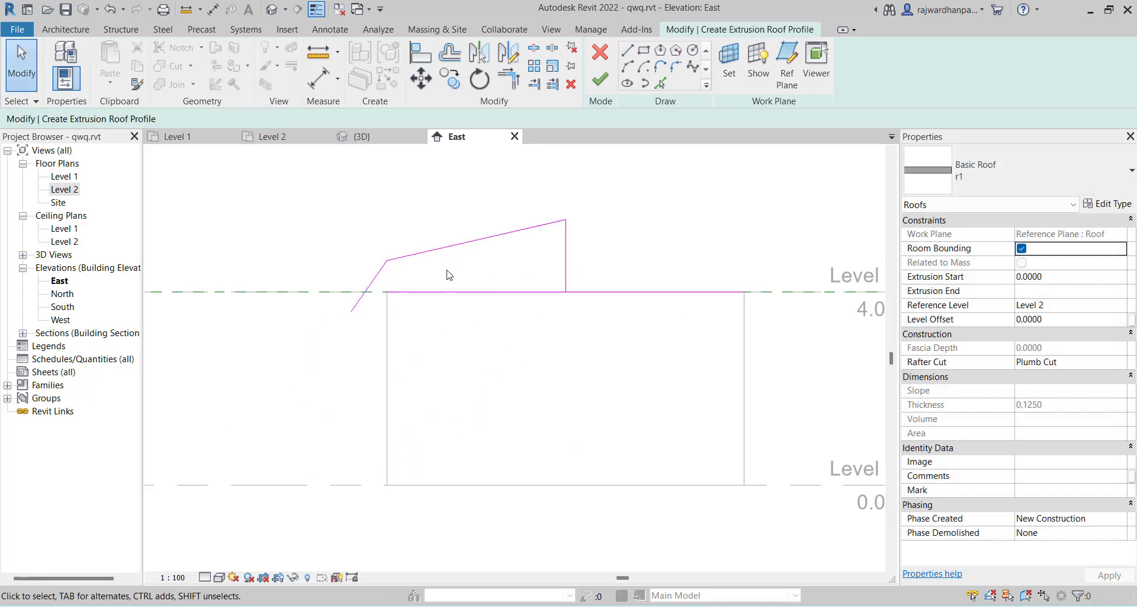
Step: Mirror the two sloped profile lines about the central vertical line to complete the symmetrical gambrel profile
mouse_move(449, 268)
mouse_down()
mouse_move(310, 247)
mouse_move(291, 232)
mouse_up()
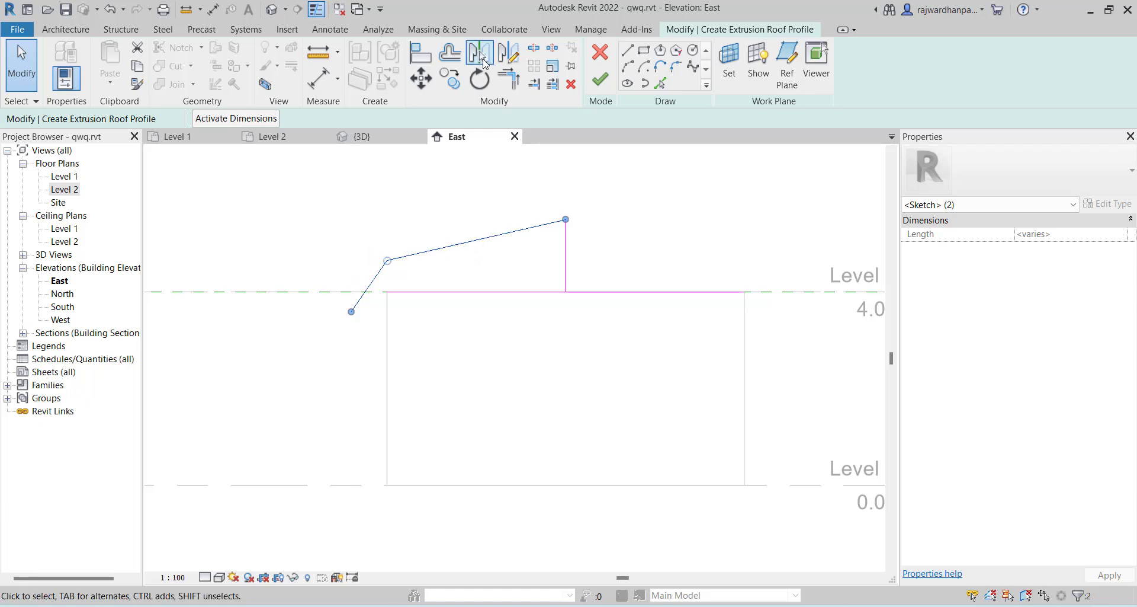
click(479, 52)
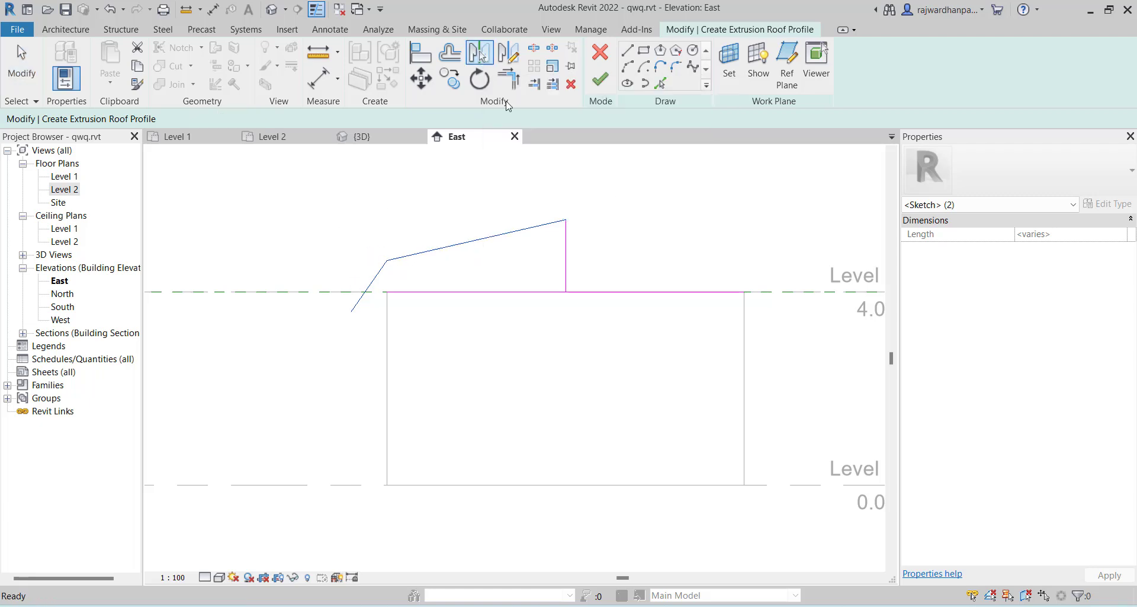
click(566, 259)
click(581, 249)
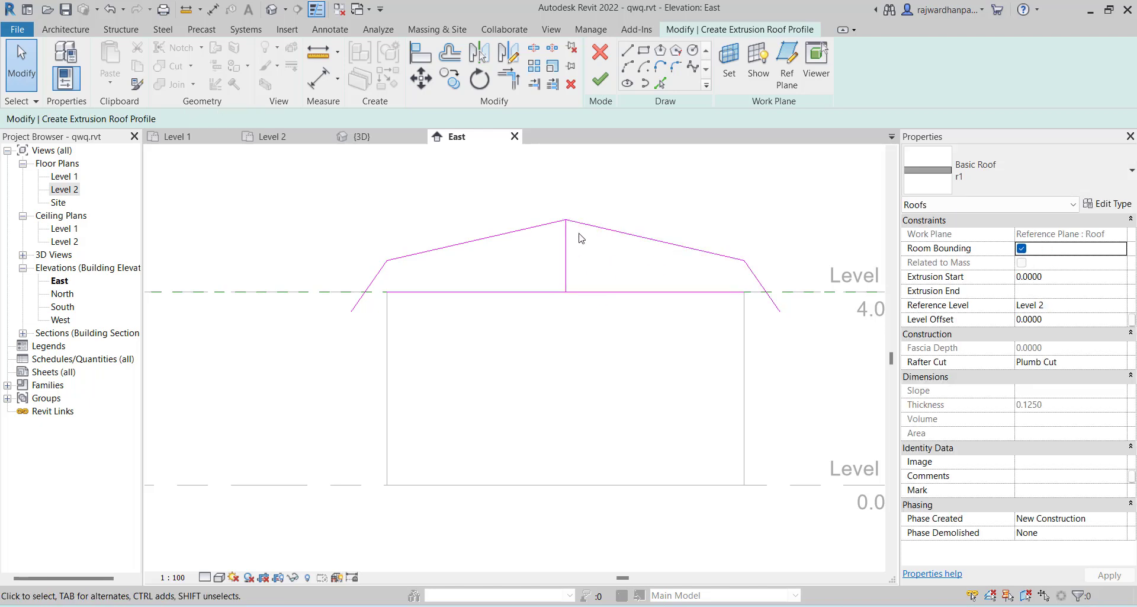
Step: Delete the vertical and horizontal guide lines from the sketch and finish the extrusion roof
drag(637, 255, 500, 316)
click(562, 284)
key(Delete)
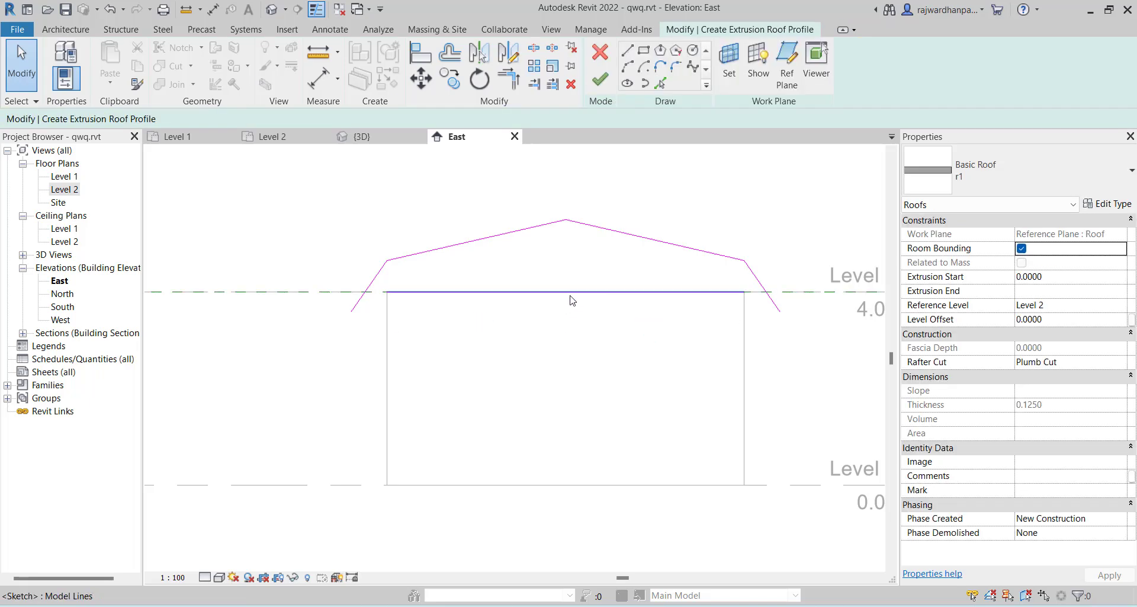
click(572, 300)
key(Delete)
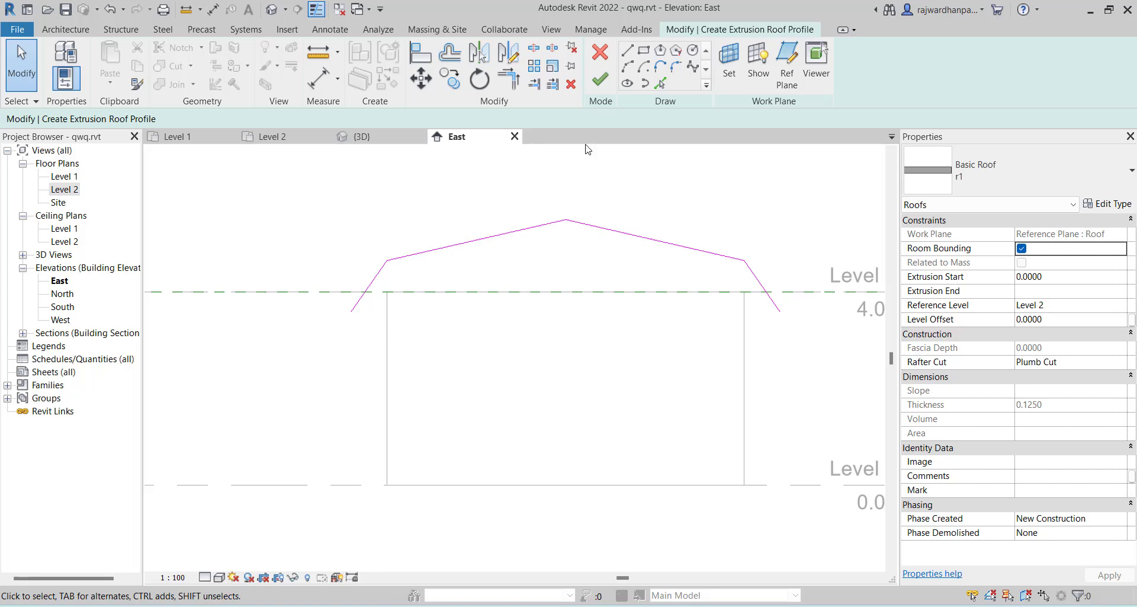
click(602, 82)
click(529, 159)
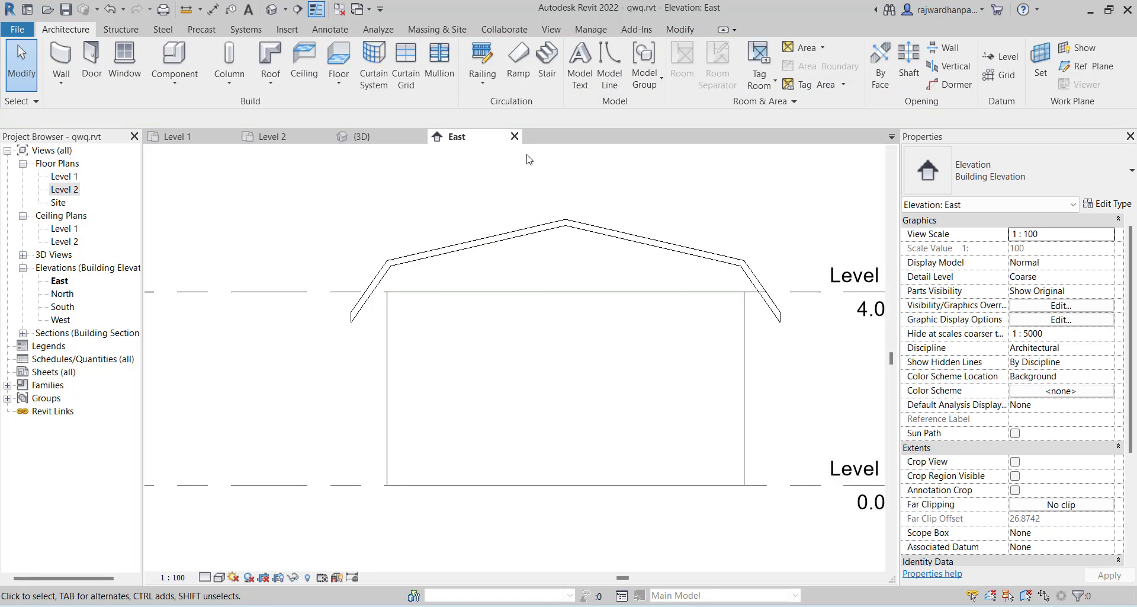
Step: Extend the gambrel roof's extrusion end in the 3D top view so it overhangs slightly past the far end wall
click(382, 139)
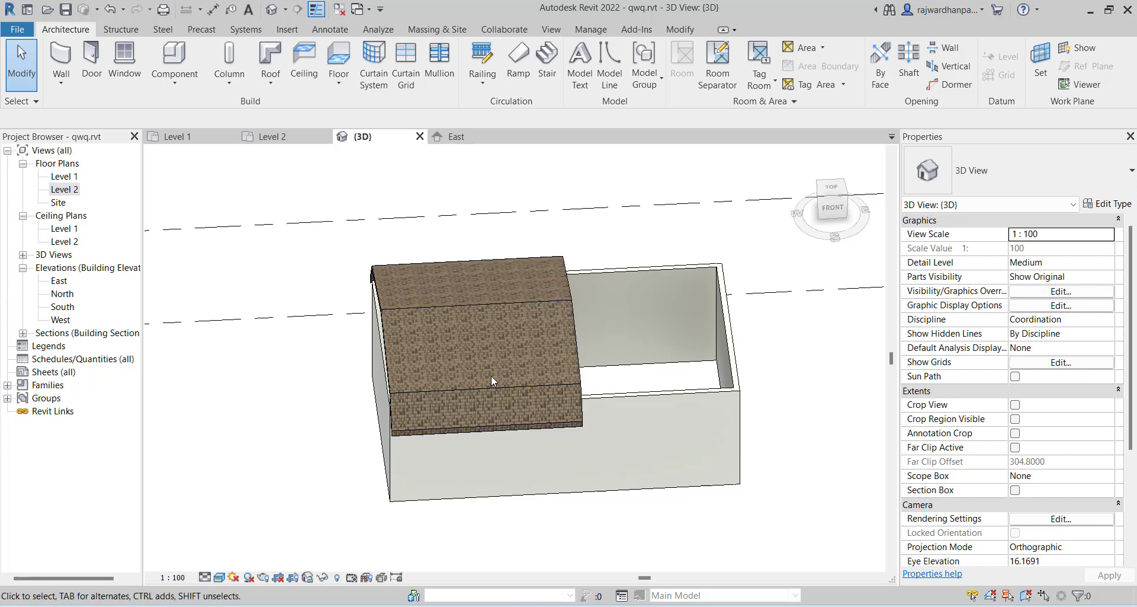
click(832, 187)
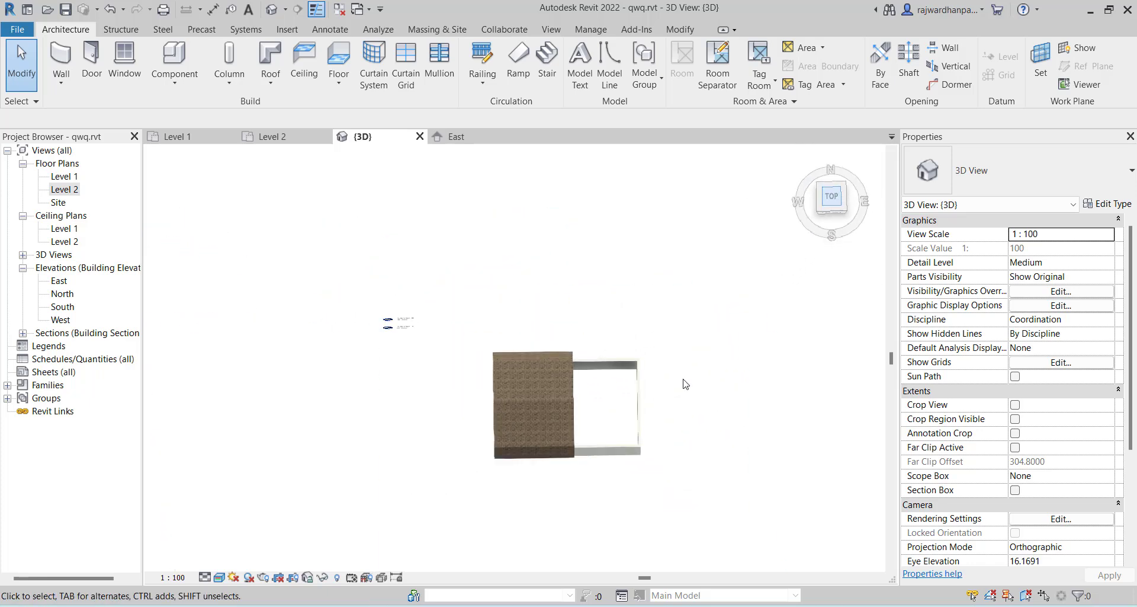
click(521, 291)
scroll(495, 276, up, 4)
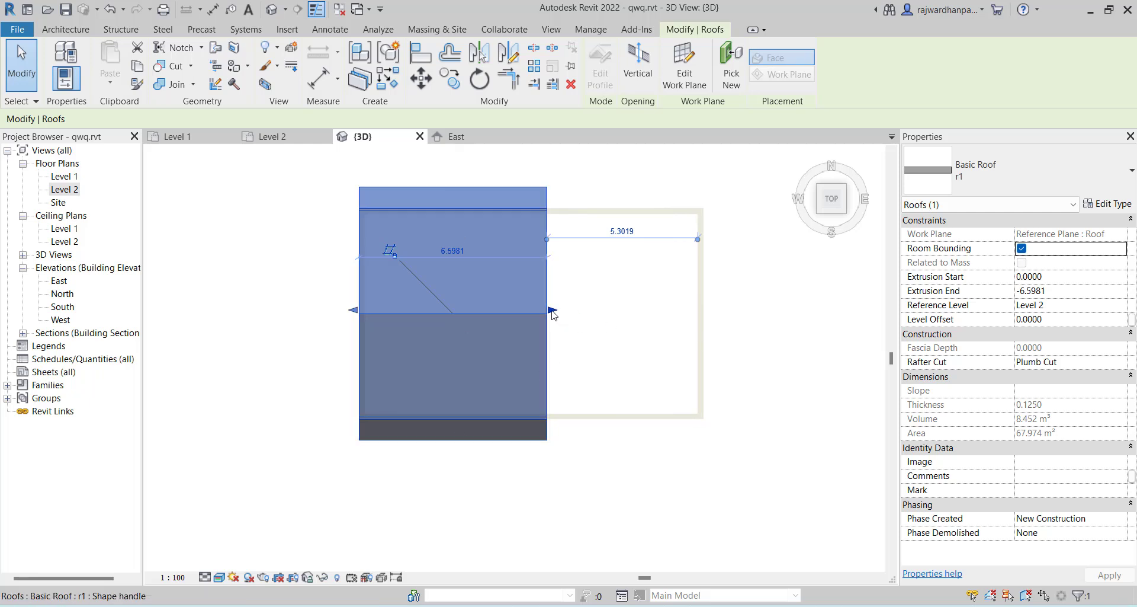
drag(551, 311, 722, 343)
click(758, 442)
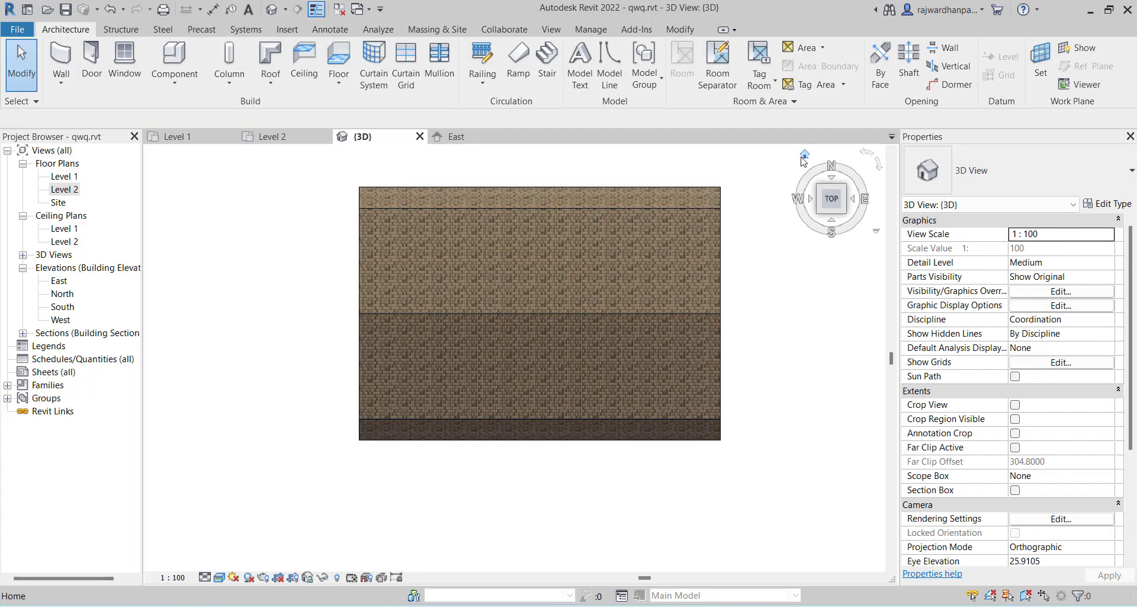
Step: Attach the tops of all four chained walls to the gambrel roof in the 3D view
click(803, 157)
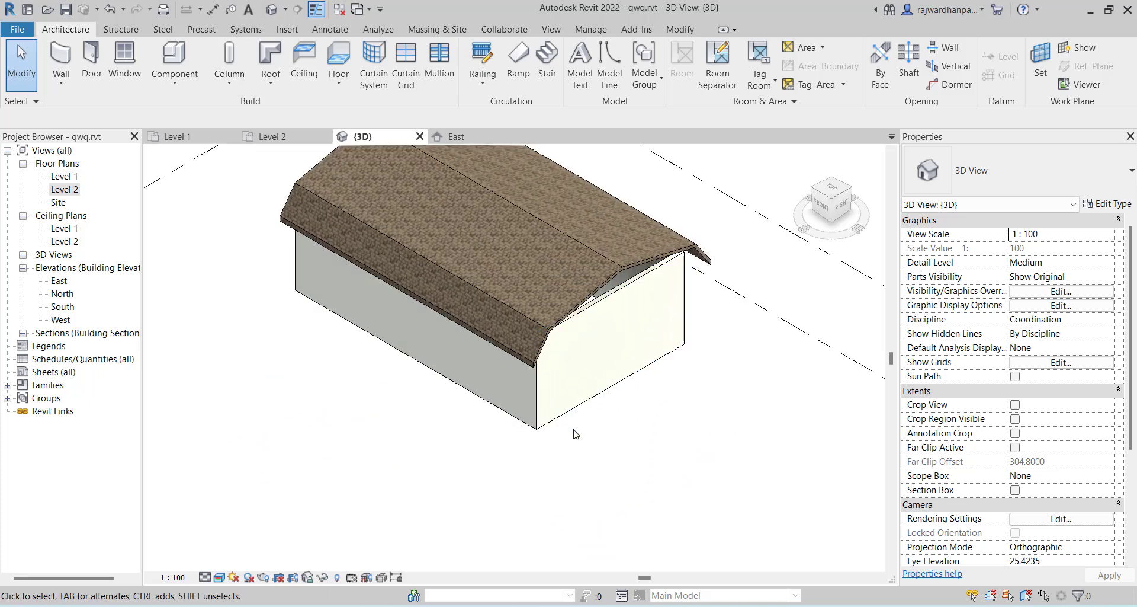
shift+middle_drag(521, 449, 436, 315)
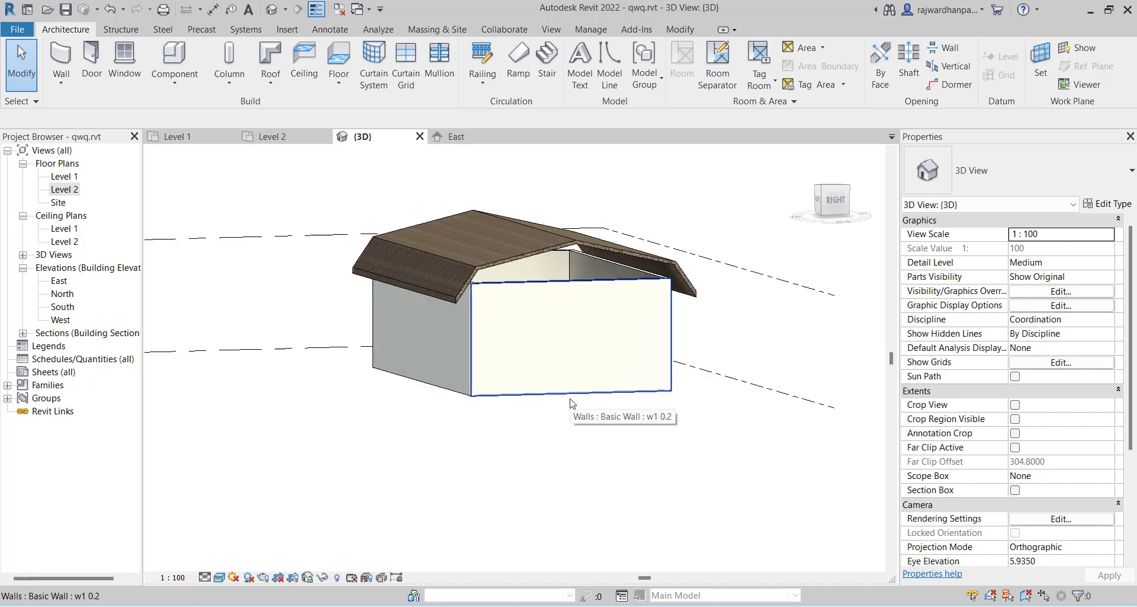
key(Tab)
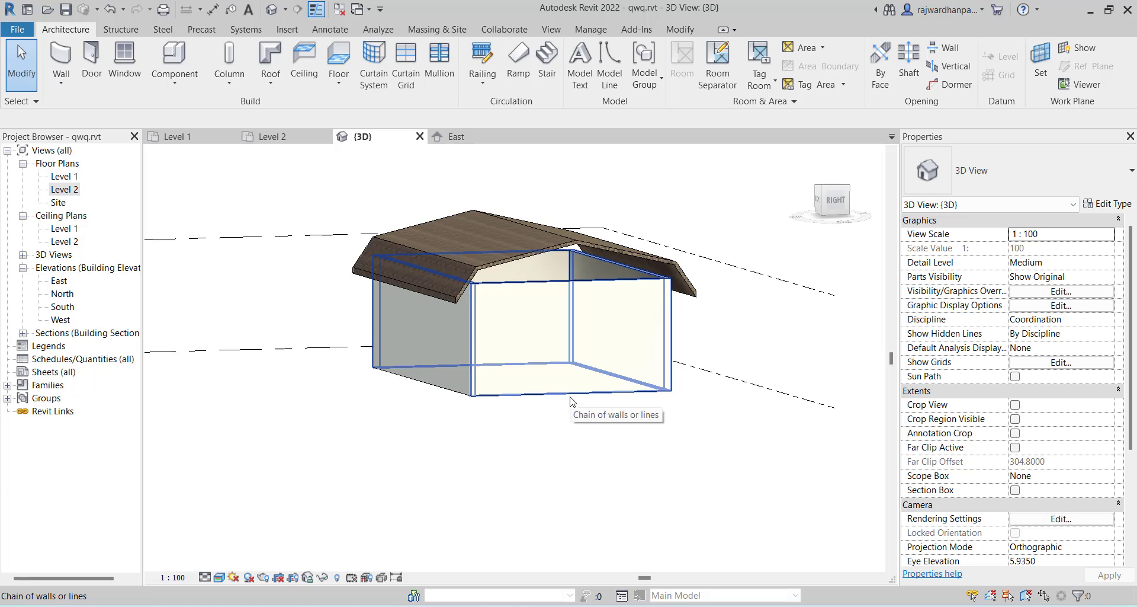
click(571, 402)
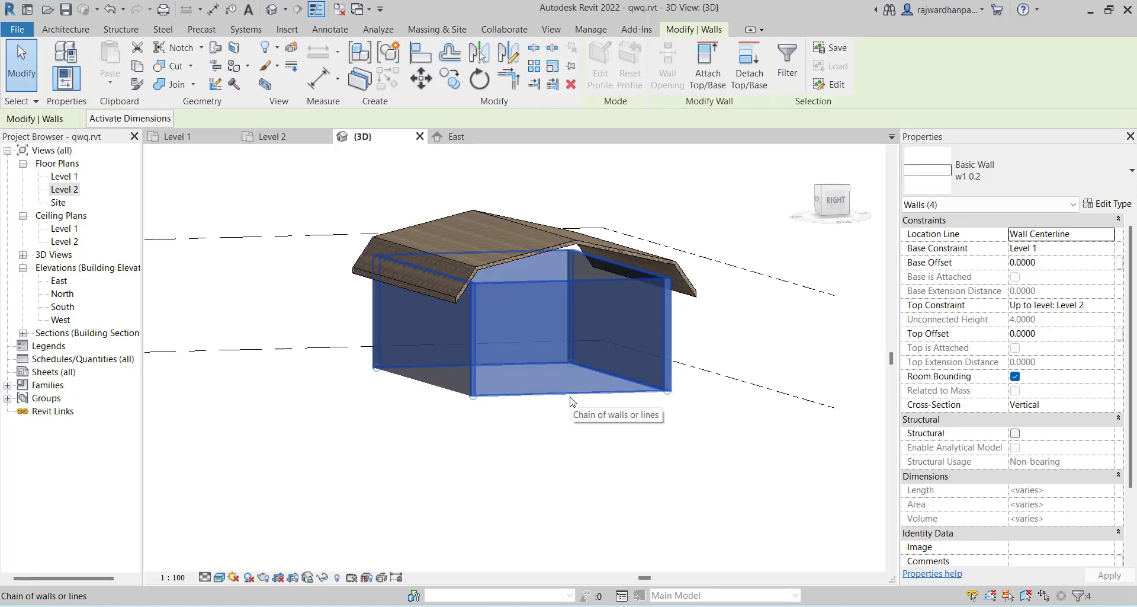
click(708, 64)
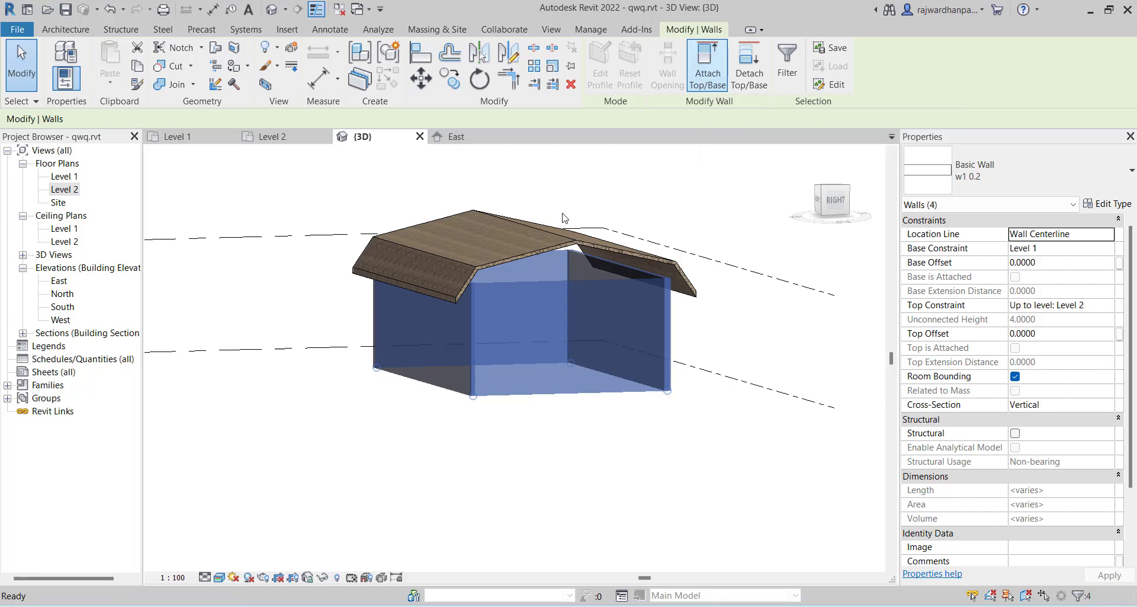
click(553, 253)
click(609, 498)
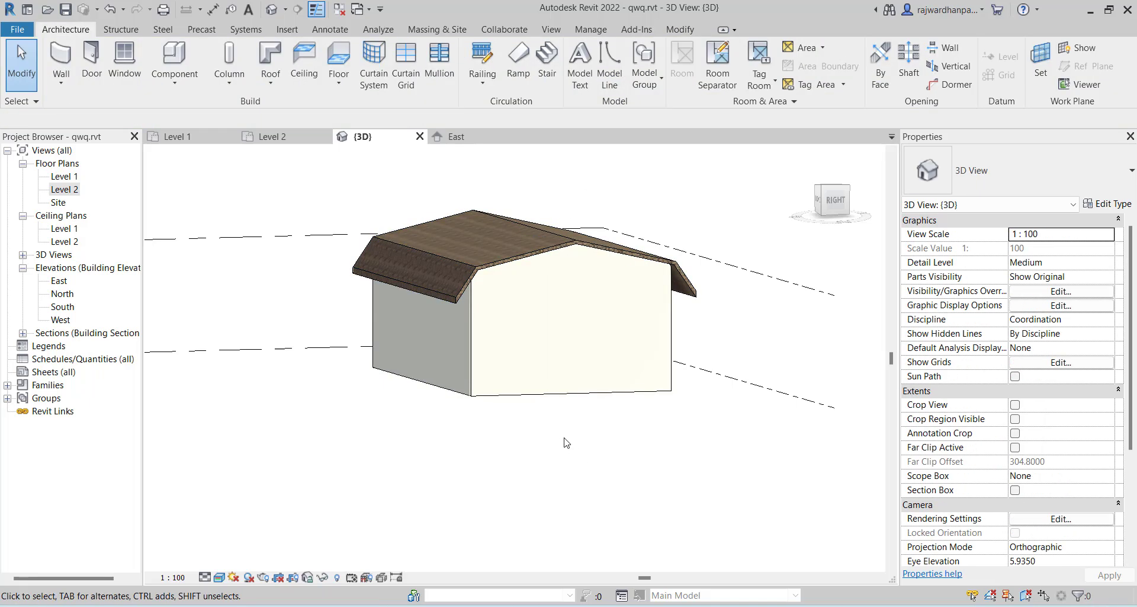
Step: Inspect the finished gambrel roof in 3D and examine the hip roof in the reference image roof.jpg
shift+middle_drag(513, 403, 526, 493)
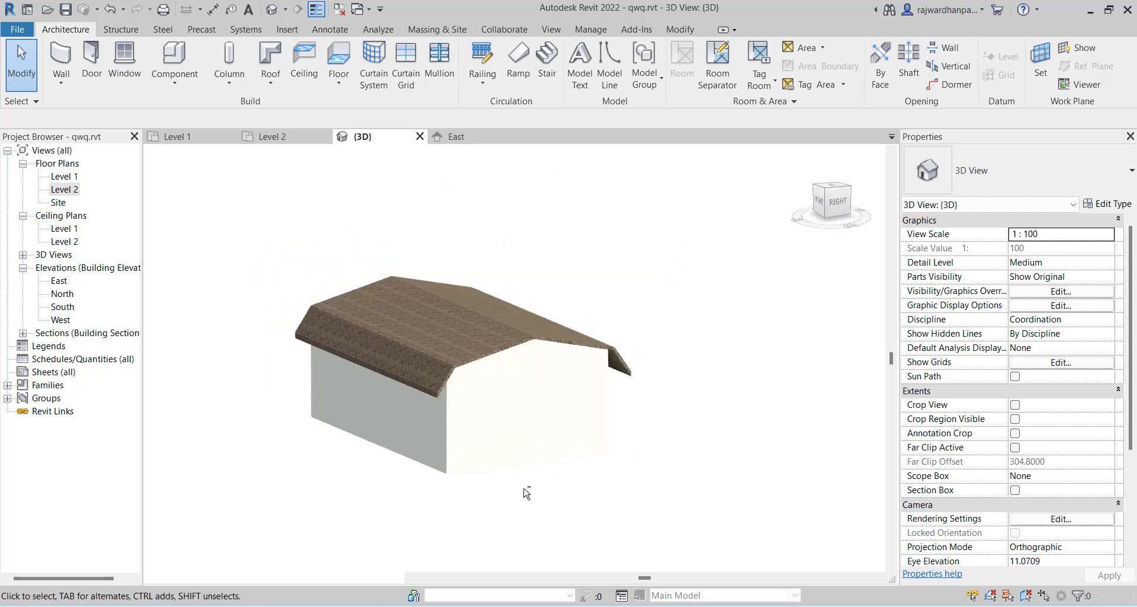
shift+middle_drag(593, 421, 736, 525)
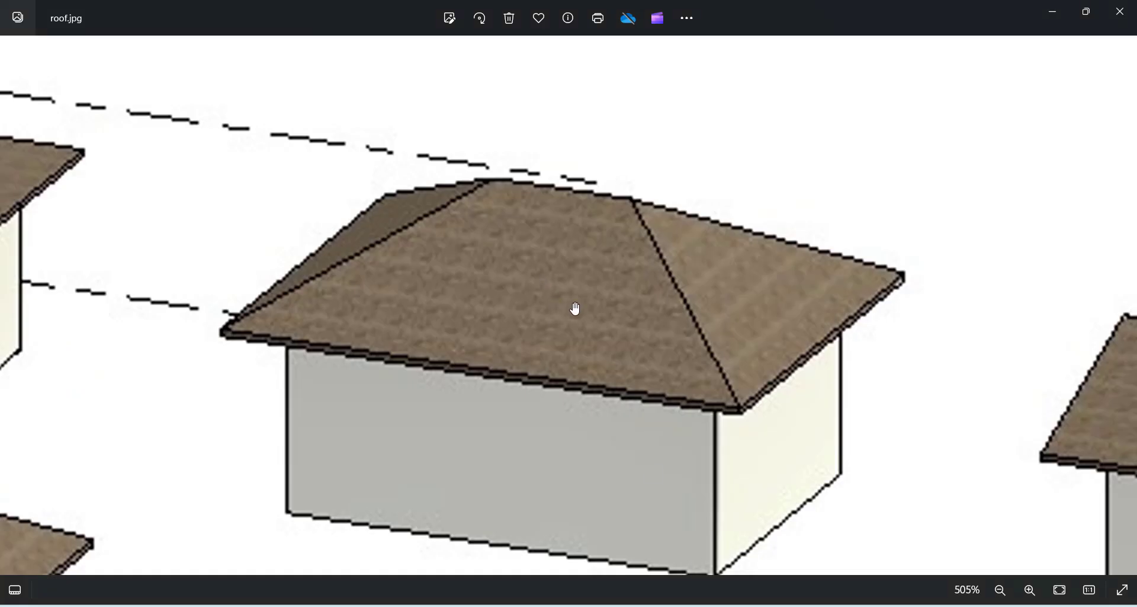
drag(577, 309, 561, 244)
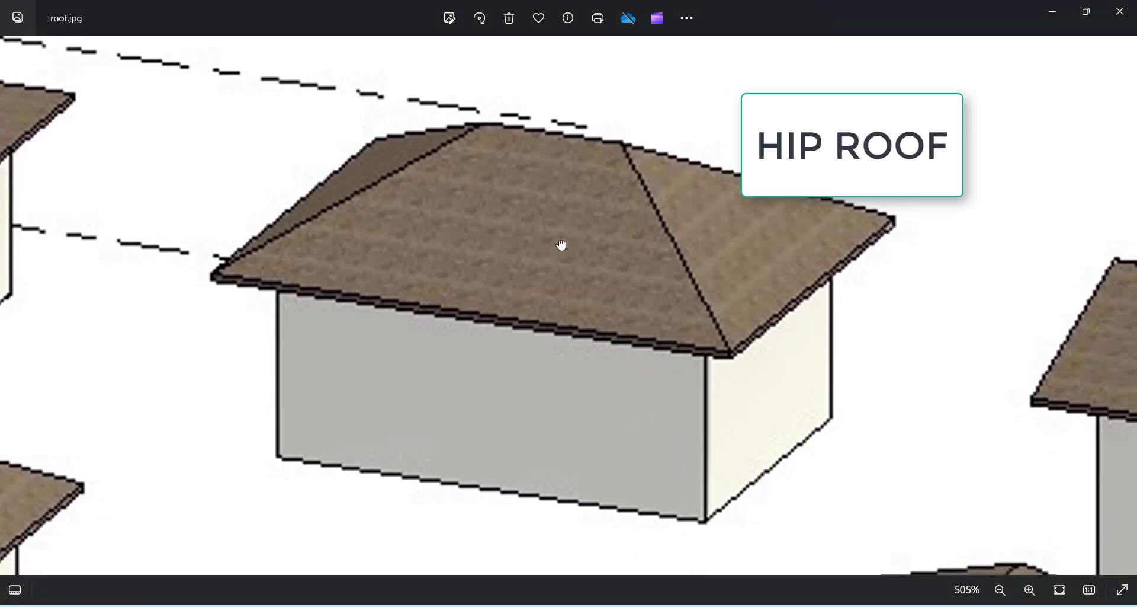
drag(609, 396, 602, 385)
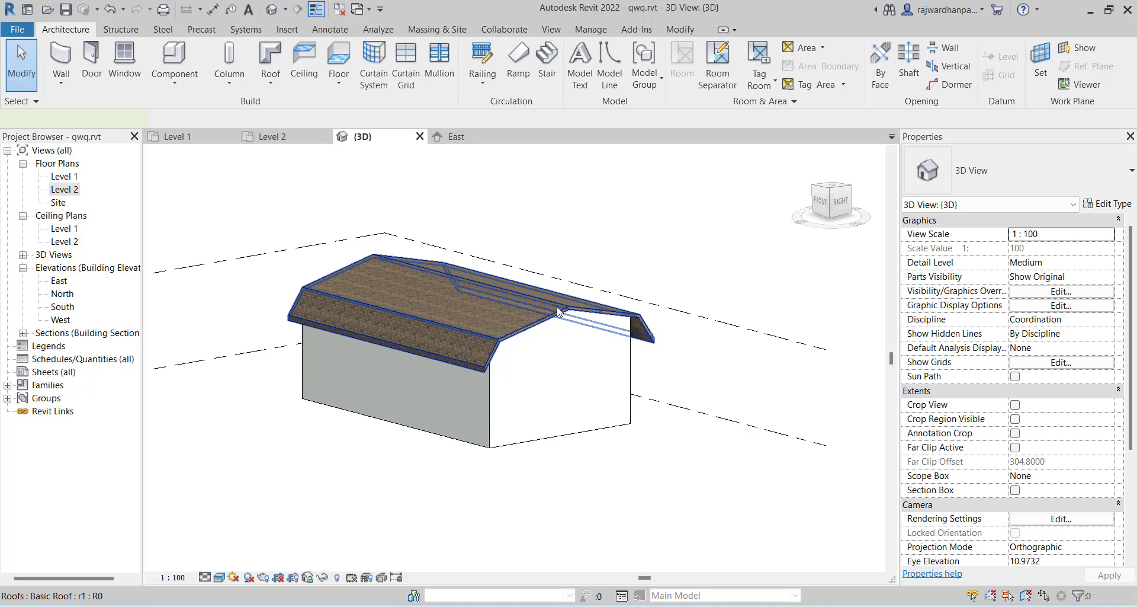
Step: Delete the gambrel roof in 3D, plus the building section line and the Roof reference plane on the Level 2 plan
click(558, 311)
key(Delete)
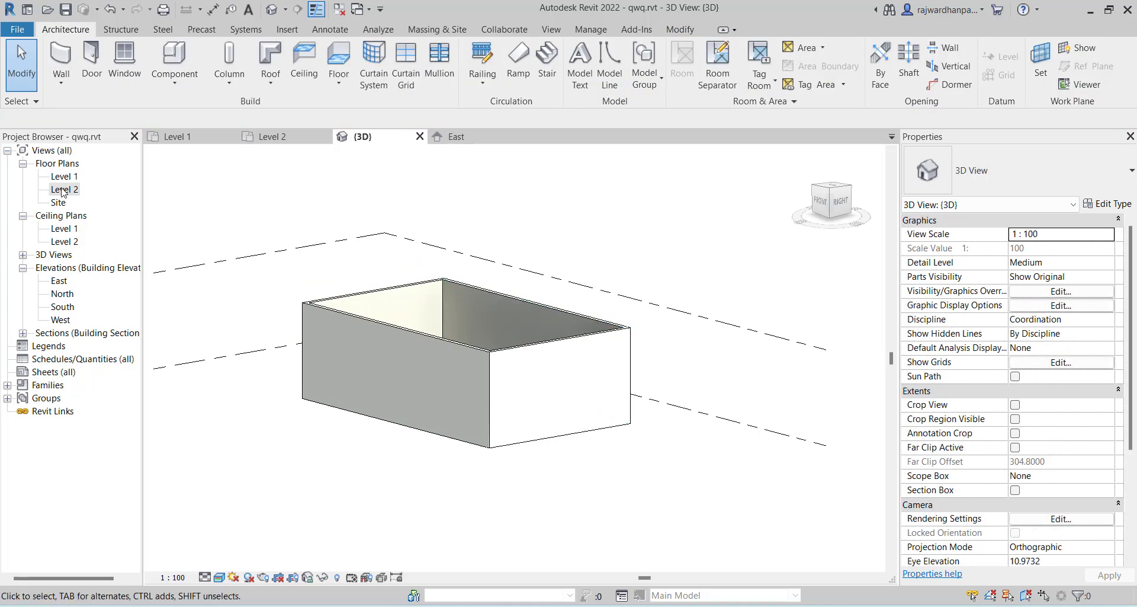
double_click(63, 190)
click(661, 366)
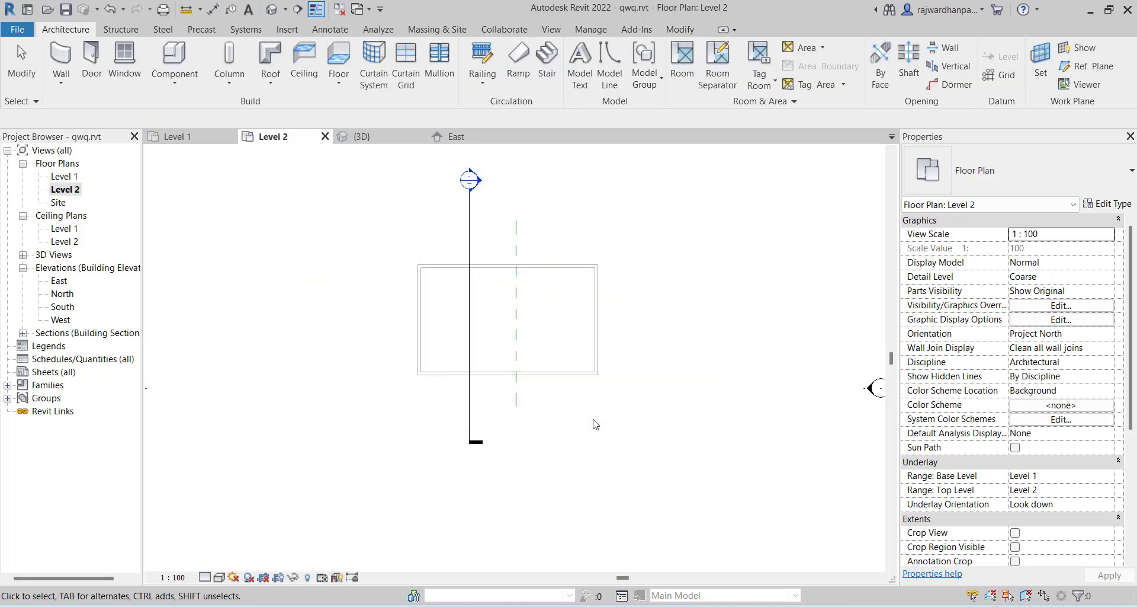
click(478, 258)
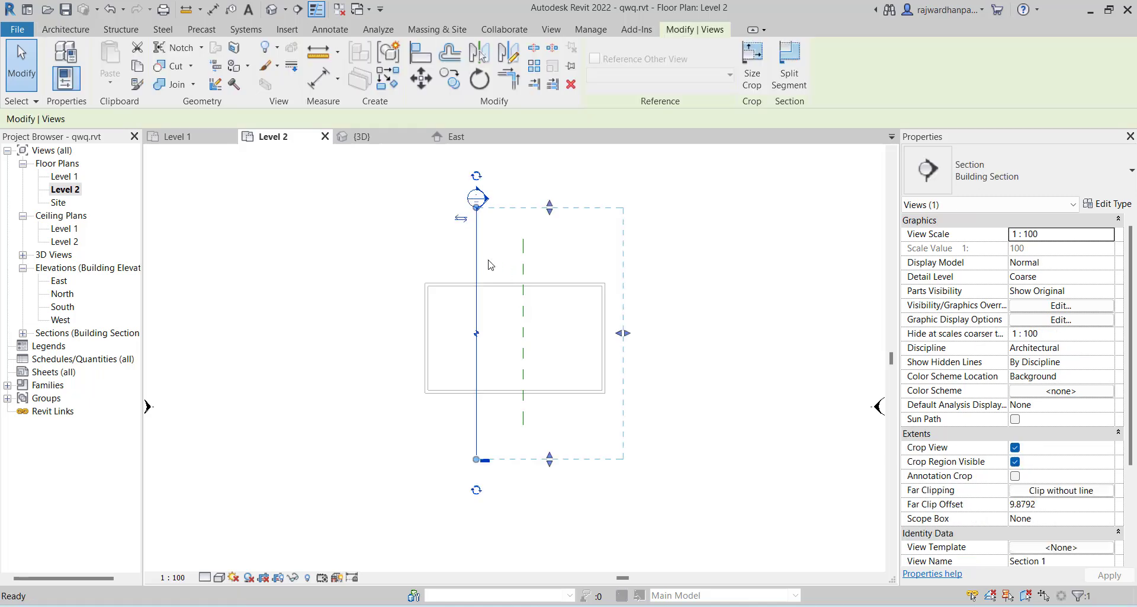
key(Delete)
click(616, 358)
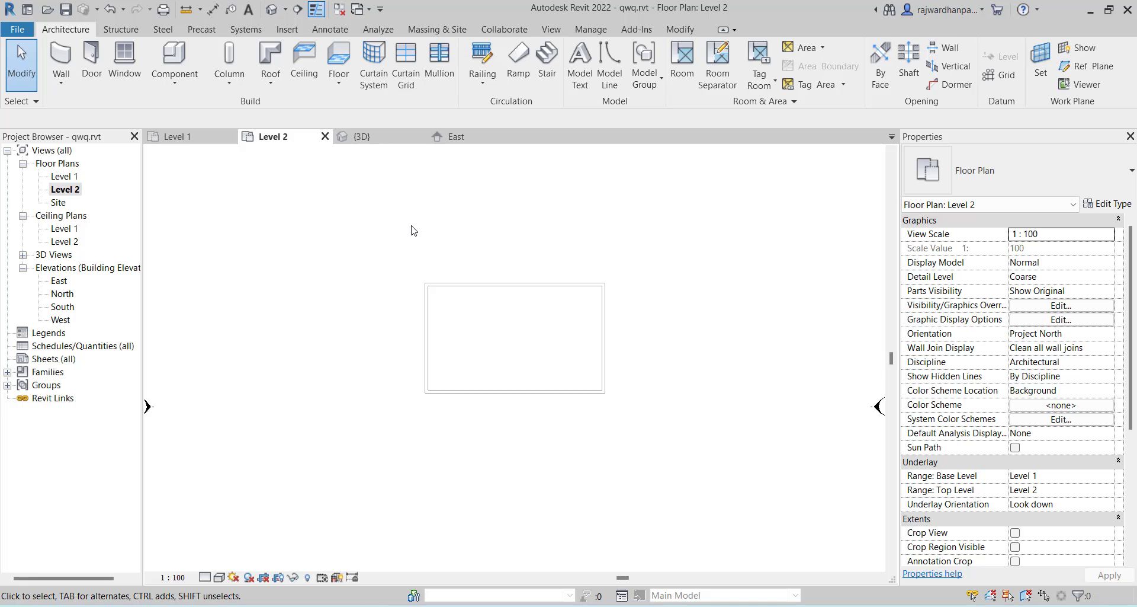
Step: Create a Roof by Footprint on Level 2 from a rectangle offset 1 m outside the walls with all edges defining slope, and view it in 3D
click(271, 83)
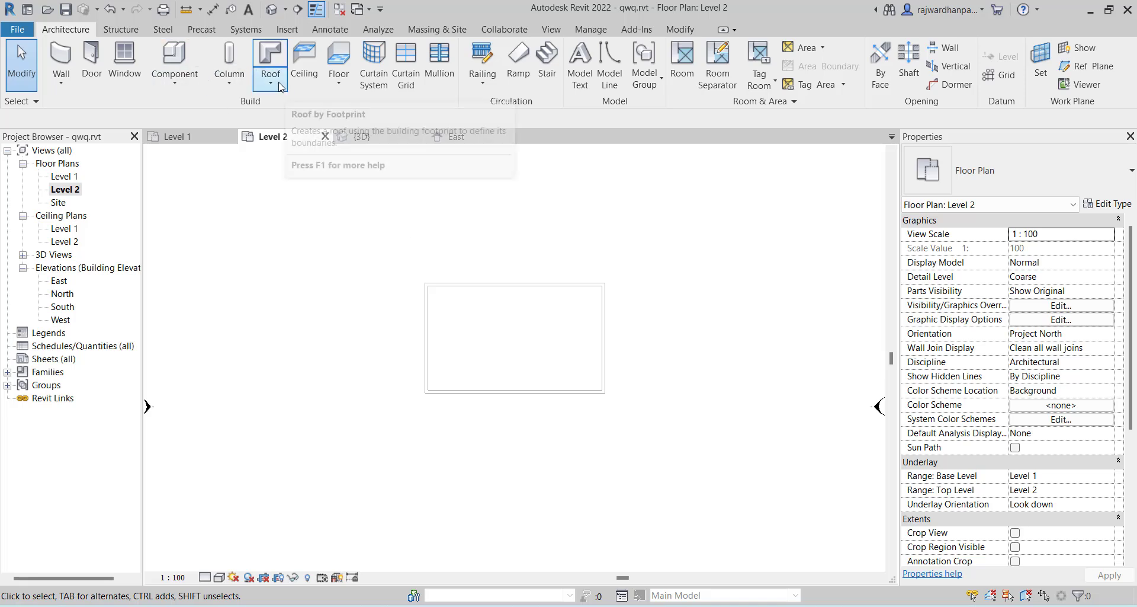
click(315, 109)
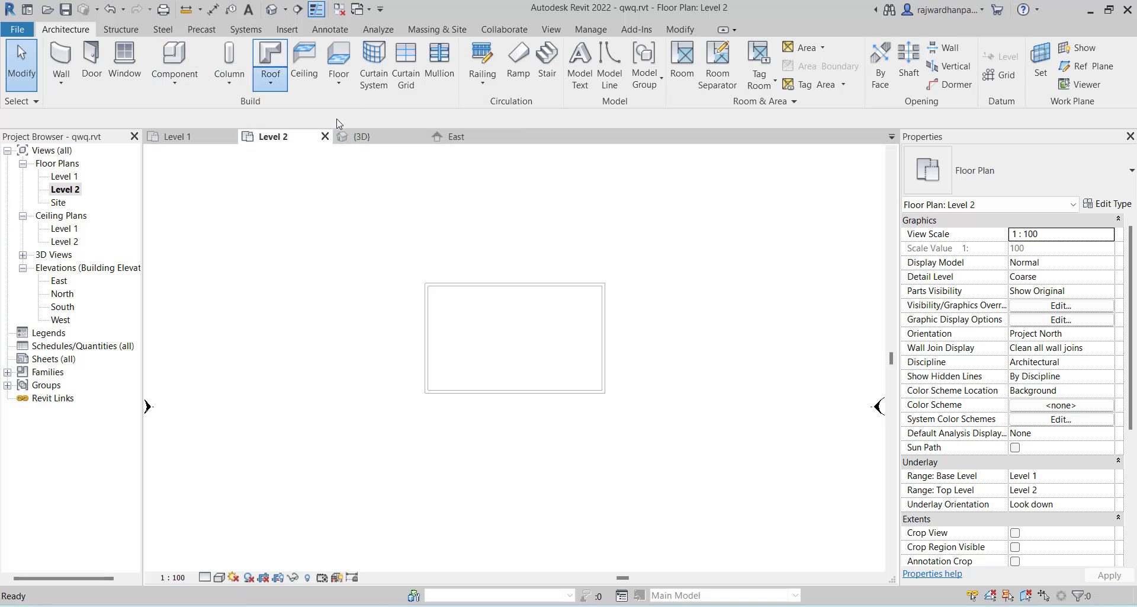
click(722, 49)
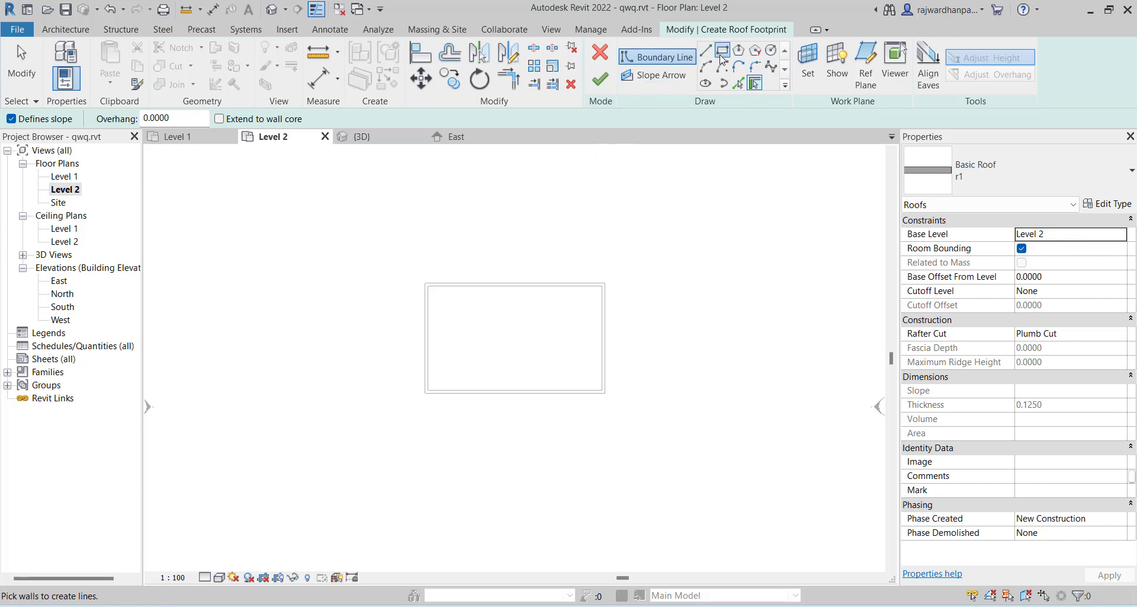
drag(202, 116, 152, 123)
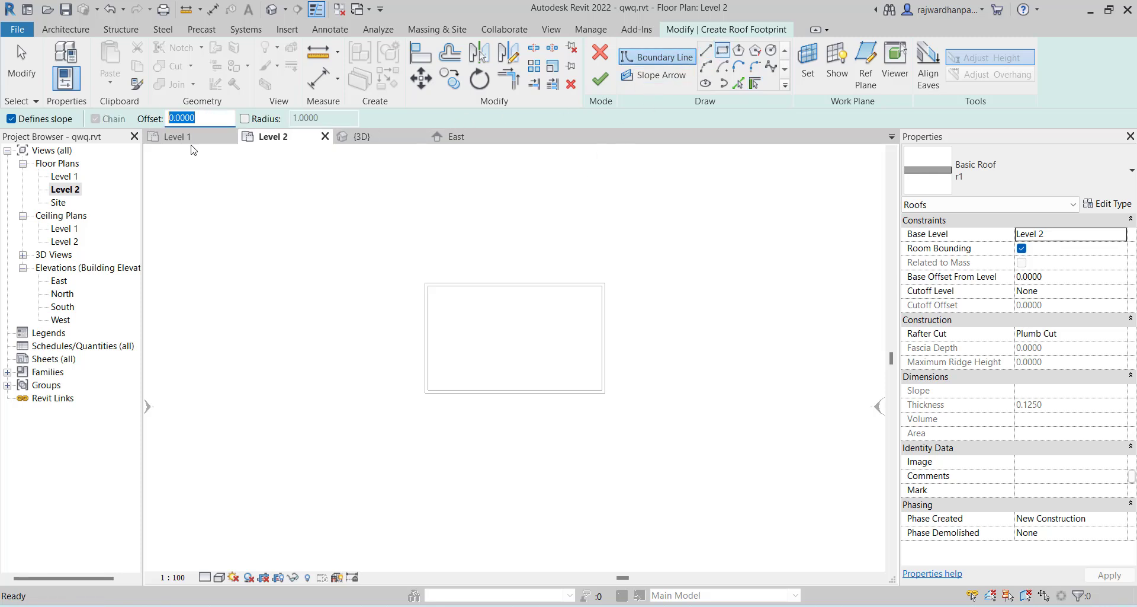
click(426, 284)
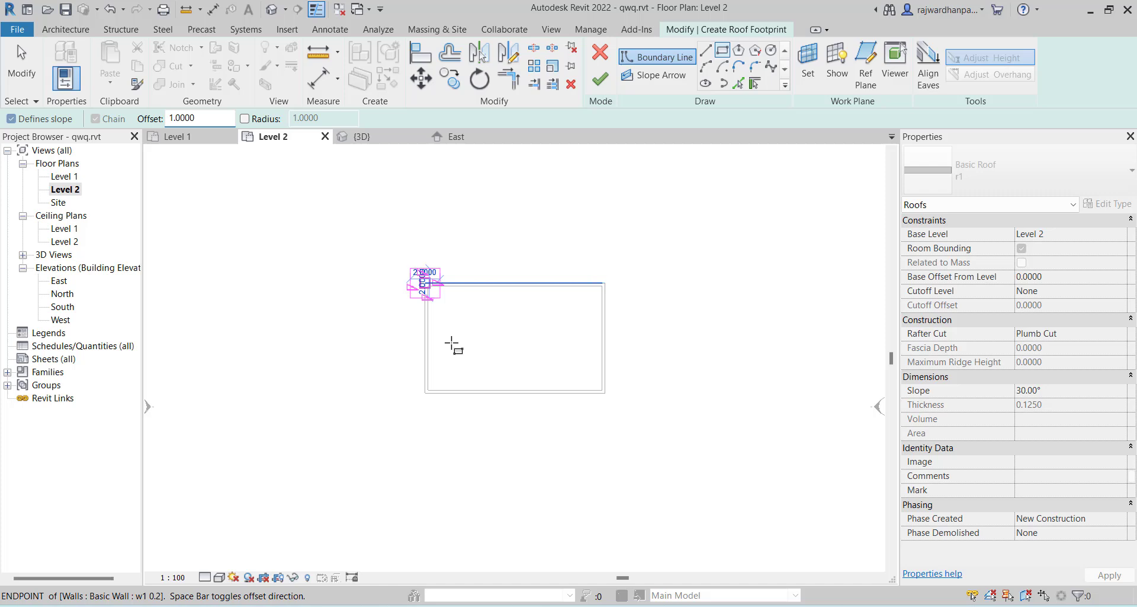
click(602, 393)
key(Escape)
scroll(595, 395, up, 2)
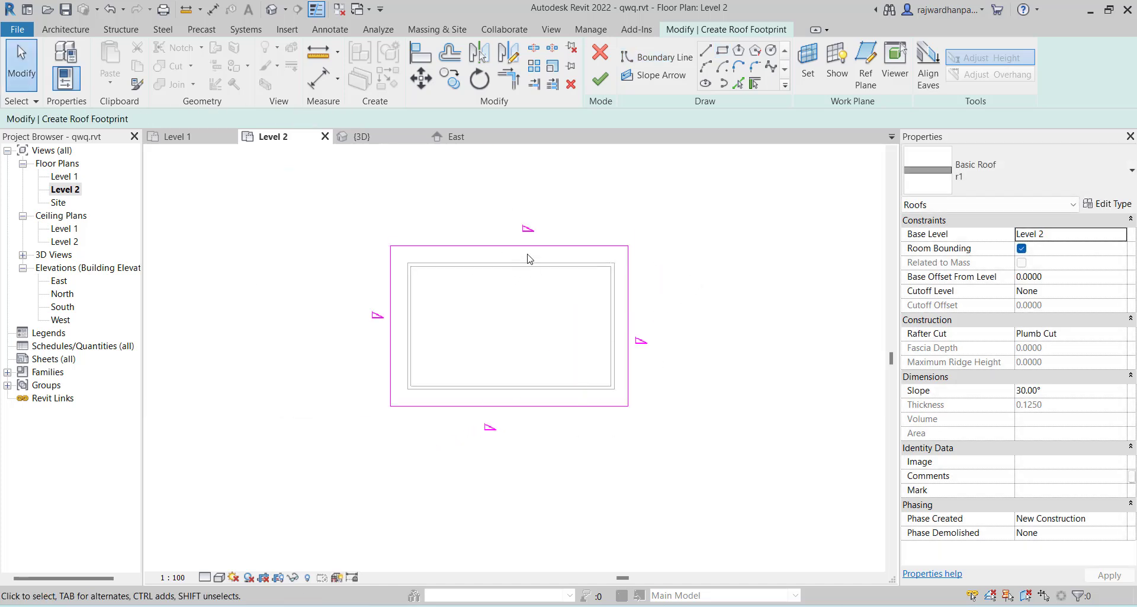
click(608, 86)
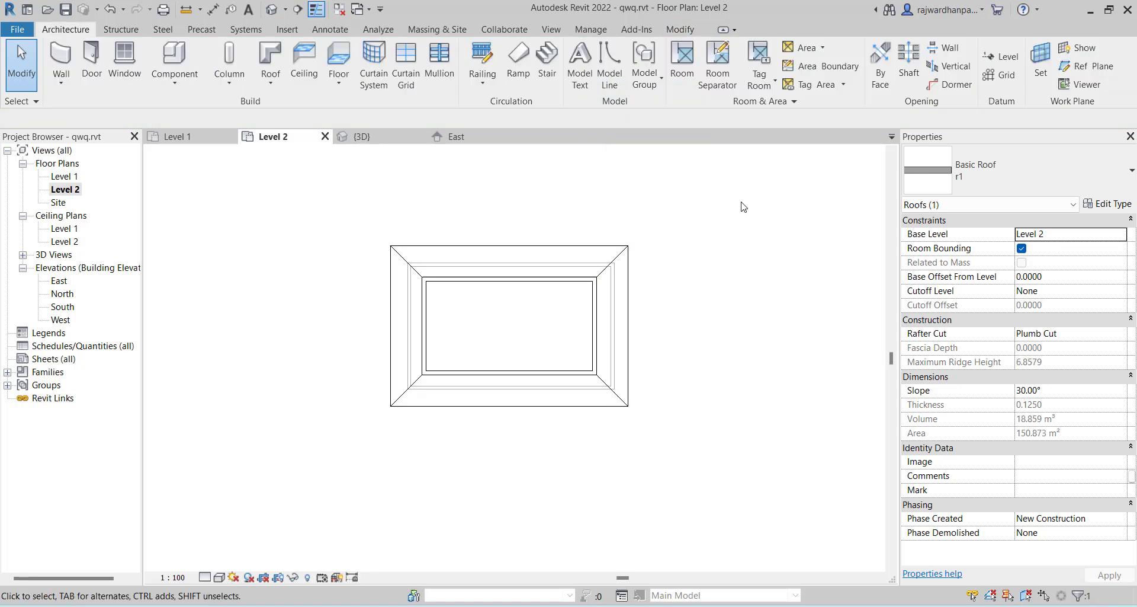
click(365, 137)
shift+middle_drag(520, 374, 379, 415)
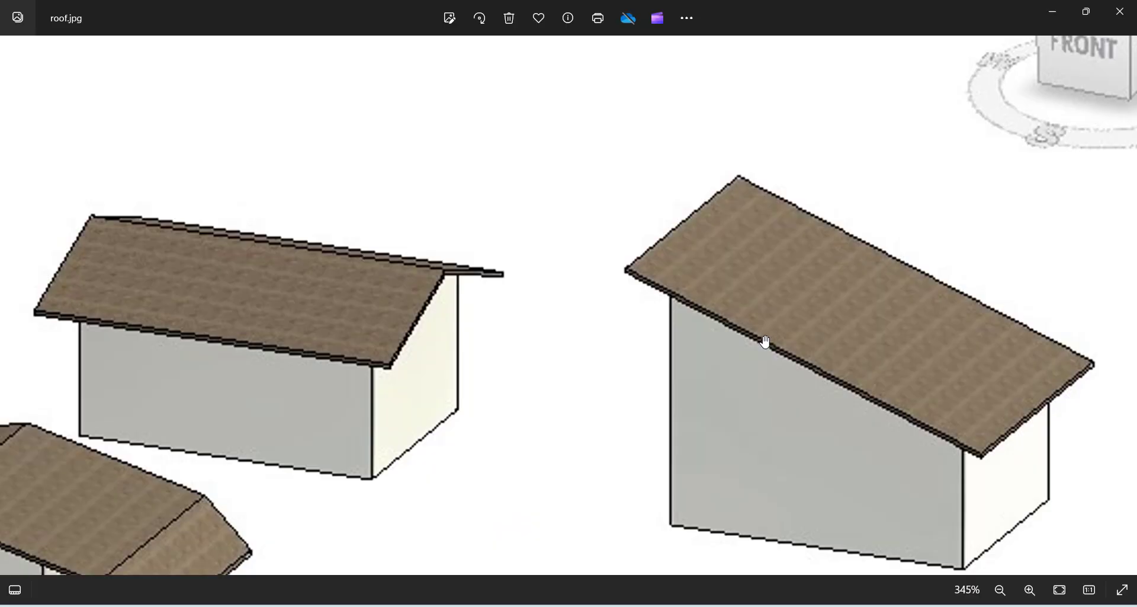
Step: Examine the gable and single-slope roofs in the reference image roof.jpg, and delete the hip roof in the 3D view
mouse_move(763, 402)
mouse_down()
mouse_move(749, 368)
mouse_move(760, 395)
mouse_up()
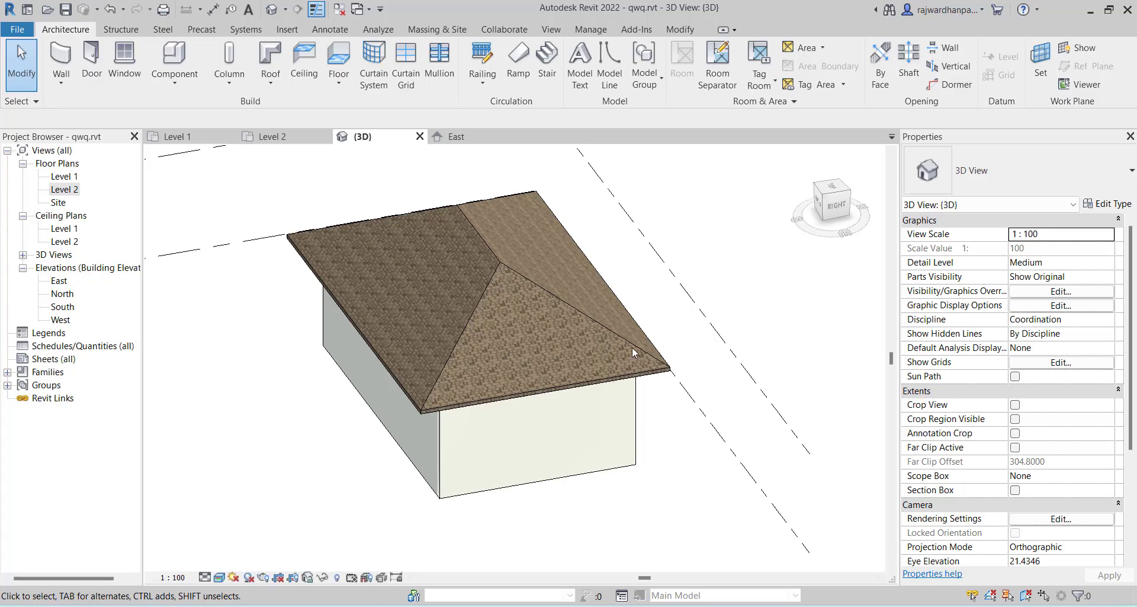
click(555, 292)
key(Delete)
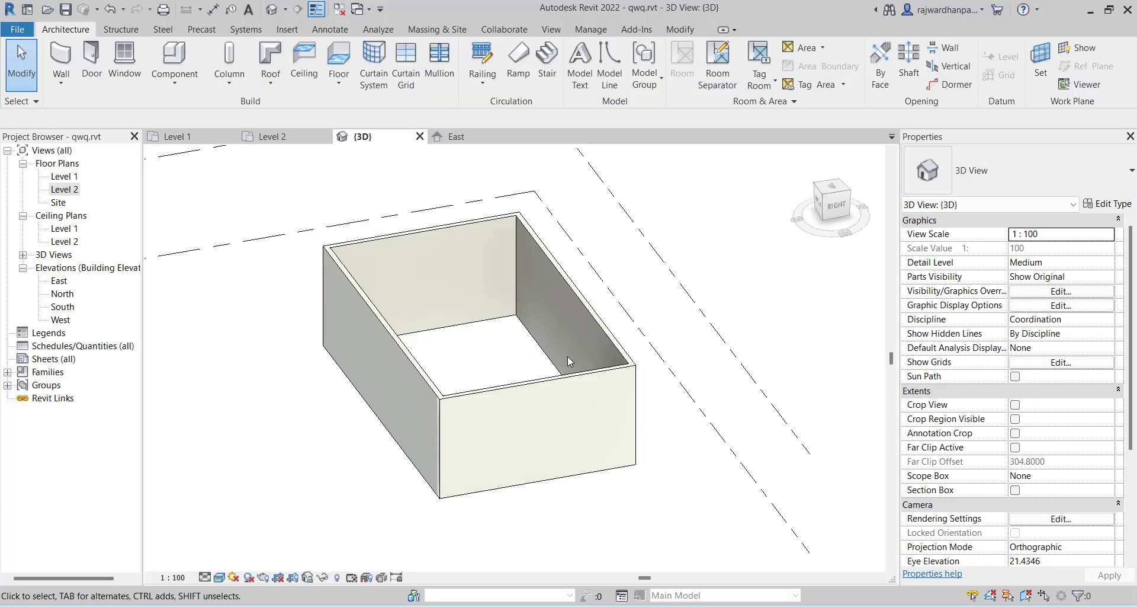
Step: Start a Roof by Footprint on Level 2 and sketch a rectangular boundary offset 1 m outside the walls
double_click(64, 189)
scroll(651, 346, down, 2)
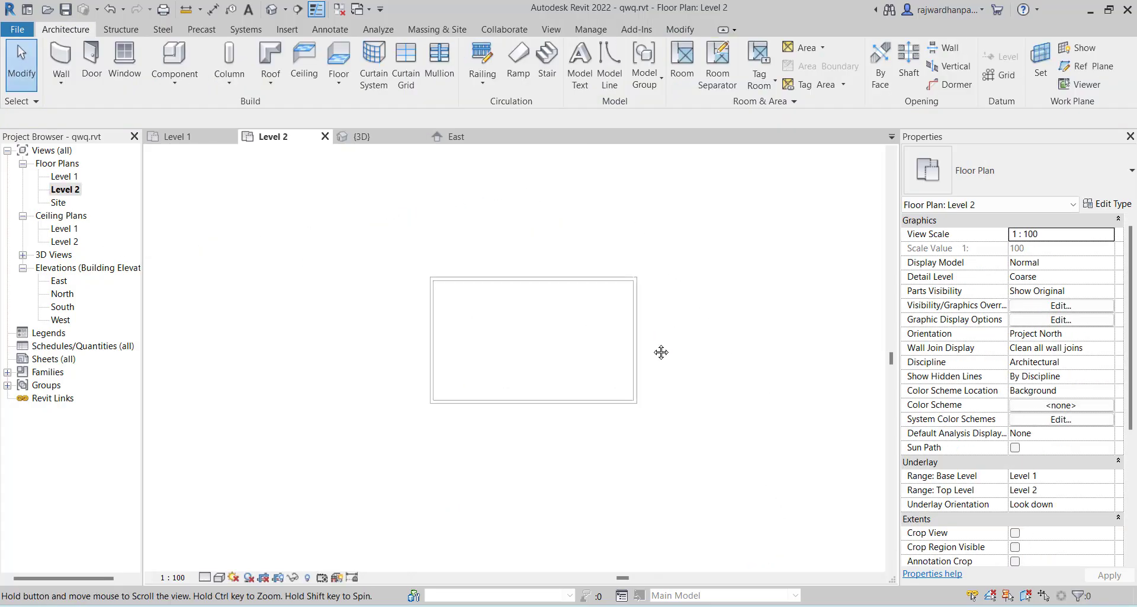
scroll(616, 334, up, 2)
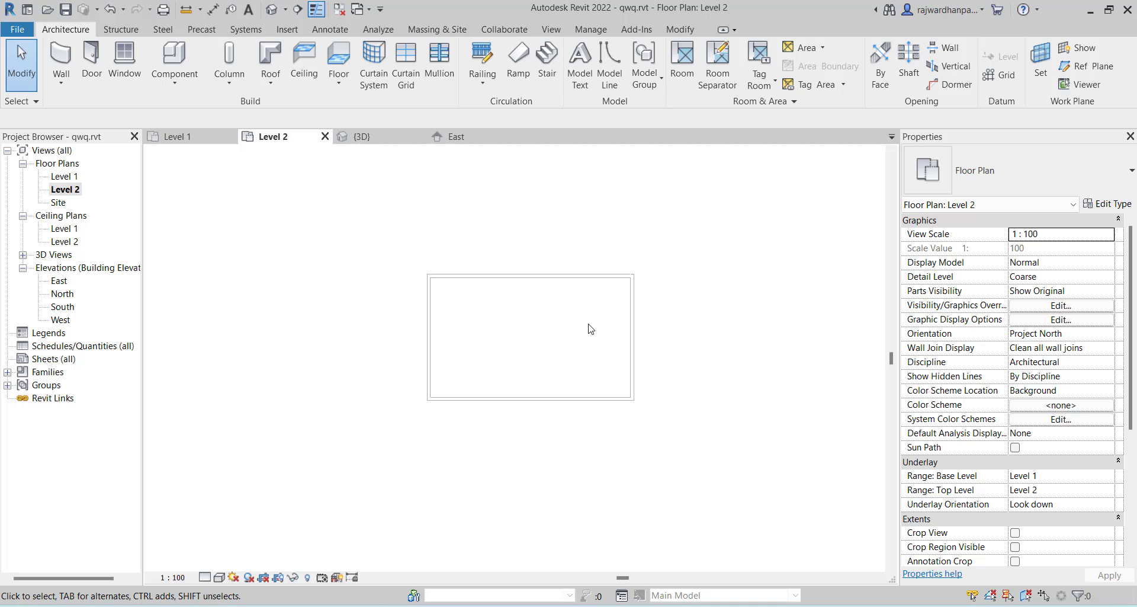
click(278, 91)
click(299, 110)
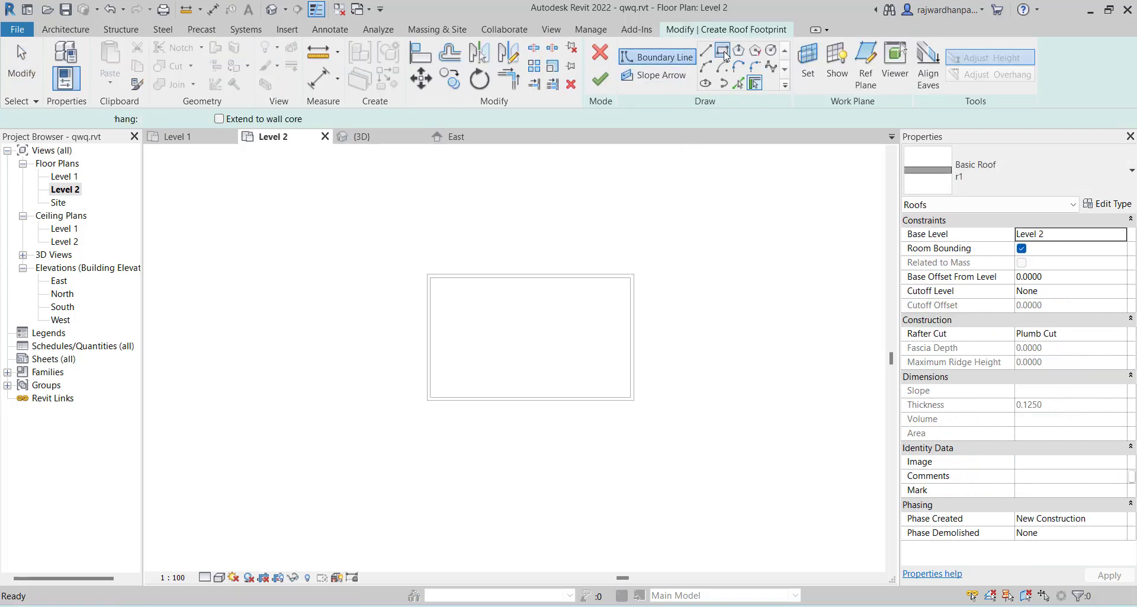
click(723, 52)
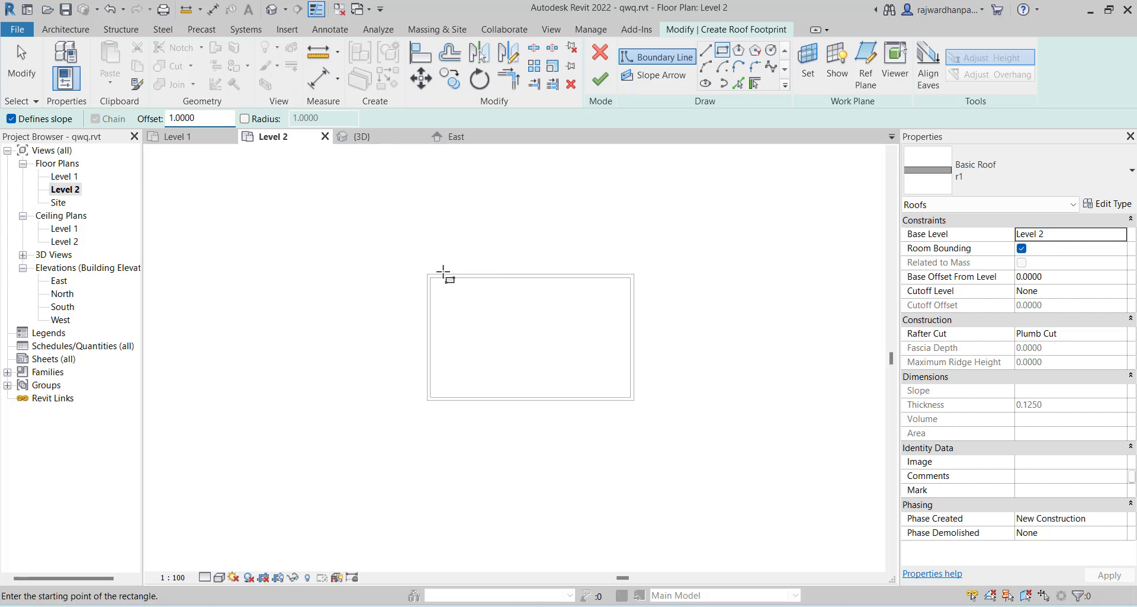
click(427, 274)
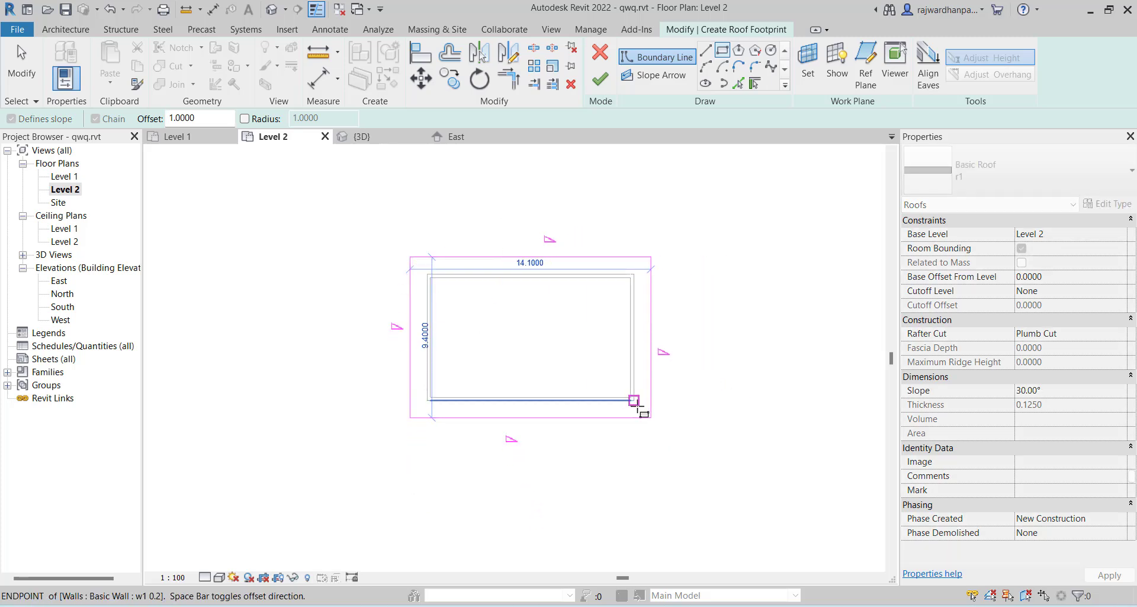
click(636, 403)
key(Escape)
key(Escape)
Step: Turn off Defines Slope for the two long horizontal boundary edges and finish the gable roof
mouse_move(694, 310)
mouse_down()
mouse_move(622, 355)
mouse_move(303, 393)
mouse_up()
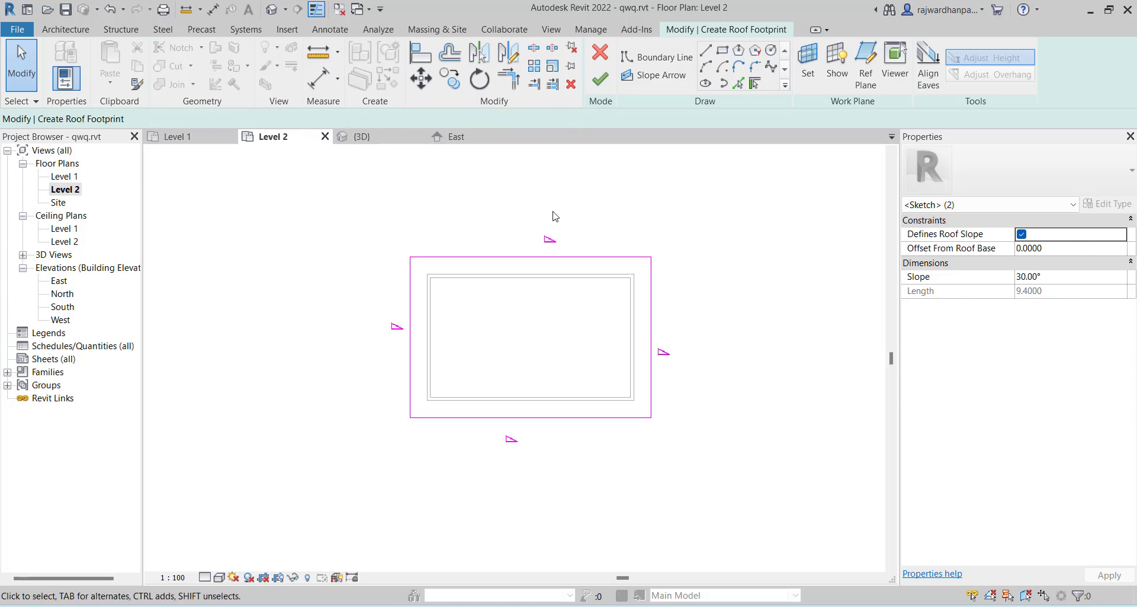
drag(553, 214, 429, 509)
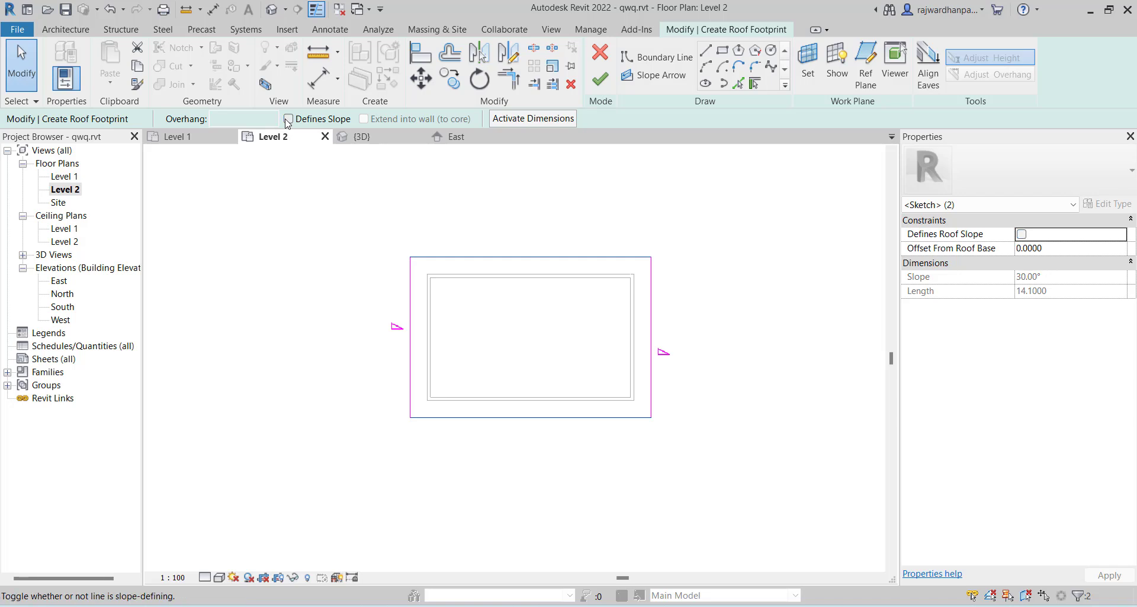
click(481, 296)
drag(672, 312, 371, 377)
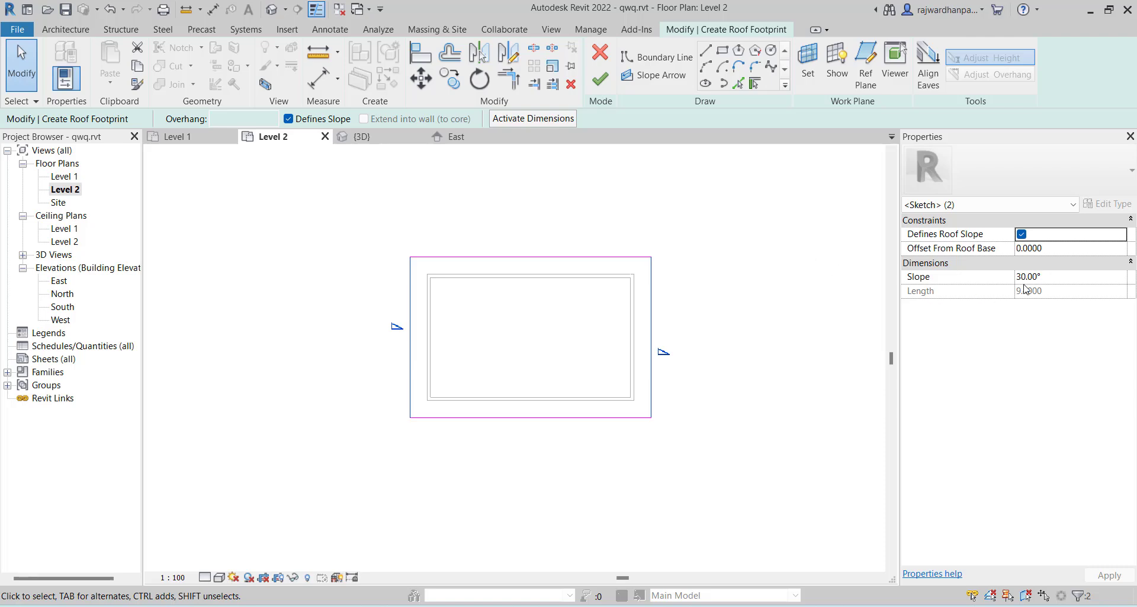
click(681, 221)
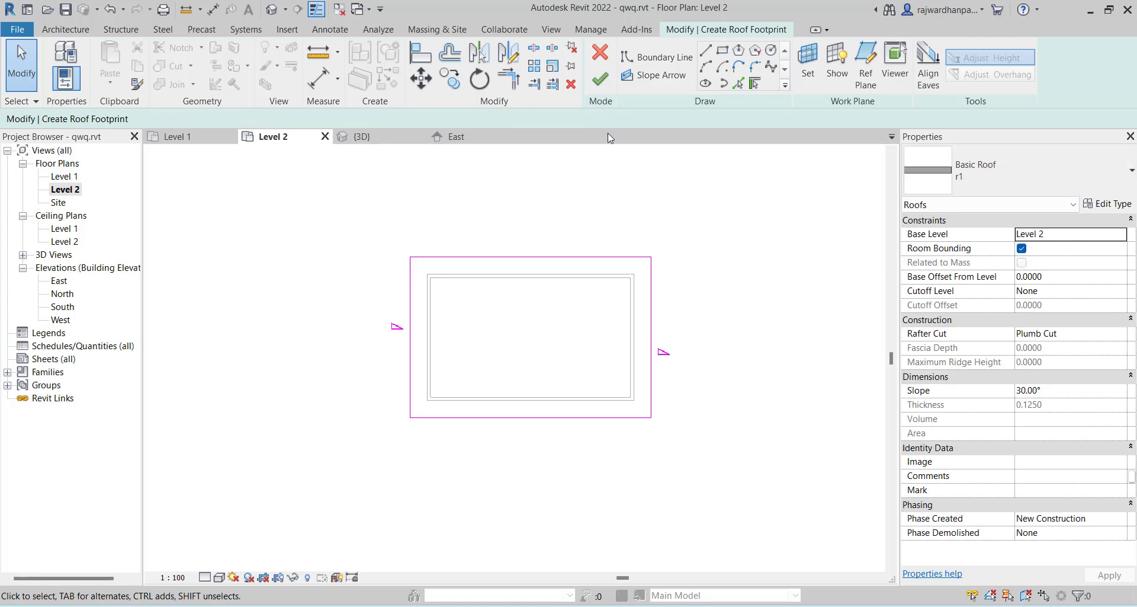
click(600, 89)
click(795, 259)
Step: Attach the tops of all four chained walls to the gable roof in the 3D view
click(362, 137)
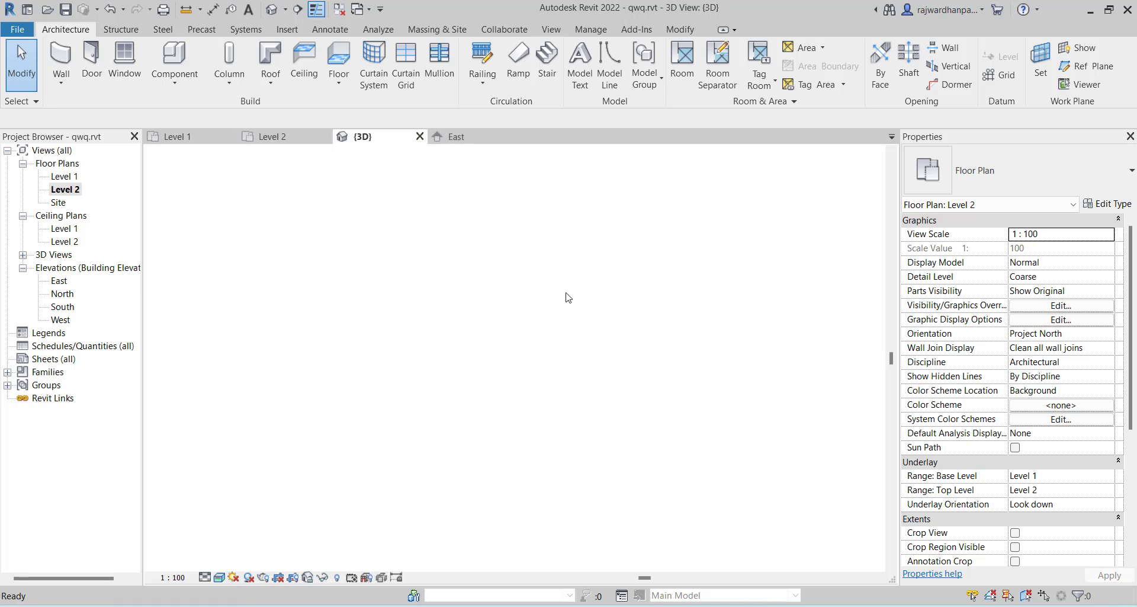
shift+middle_drag(613, 474, 716, 428)
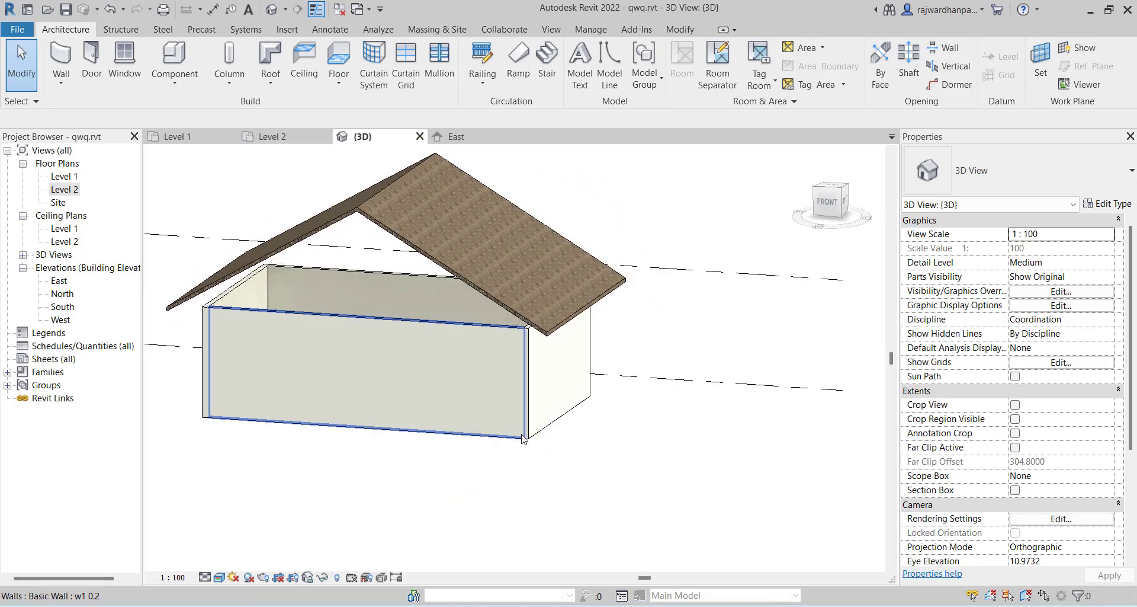
key(Tab)
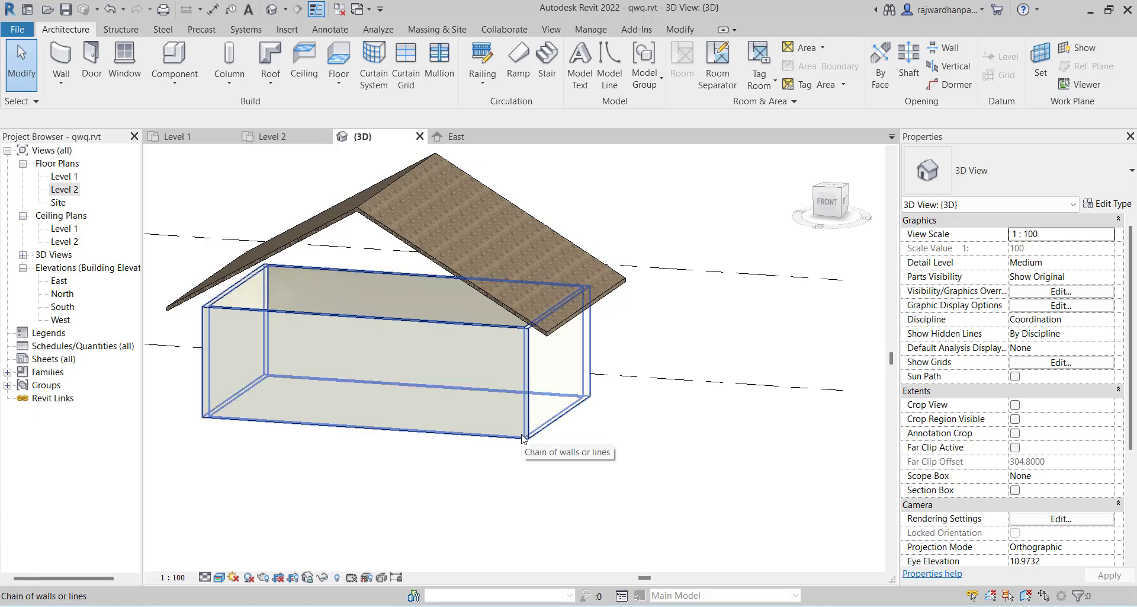
click(522, 438)
click(708, 65)
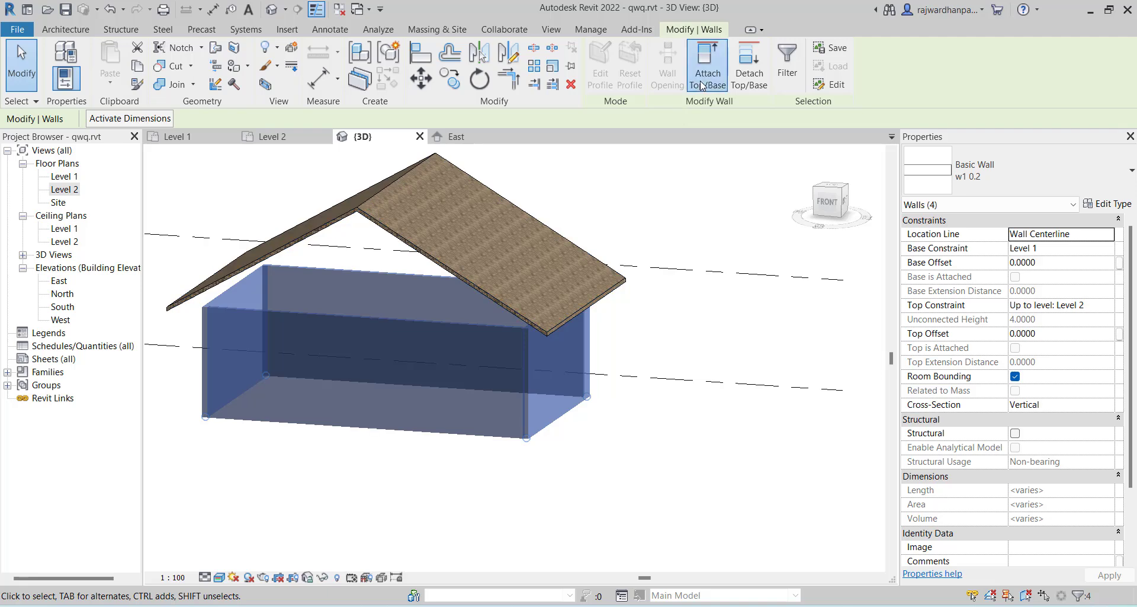
click(525, 211)
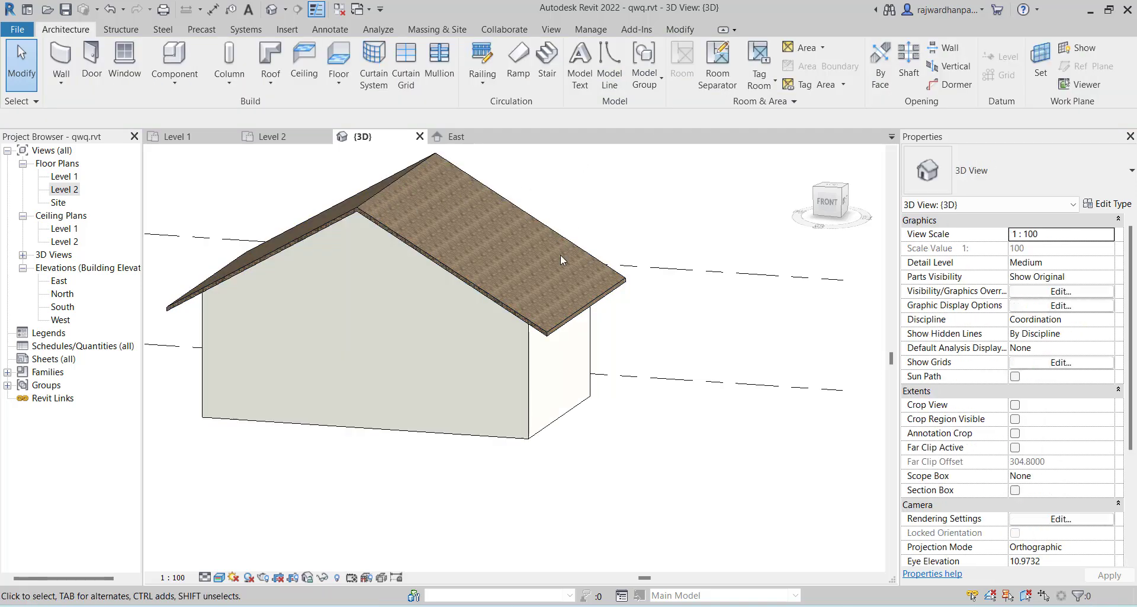
scroll(514, 407, down, 2)
shift+middle_drag(430, 422, 501, 474)
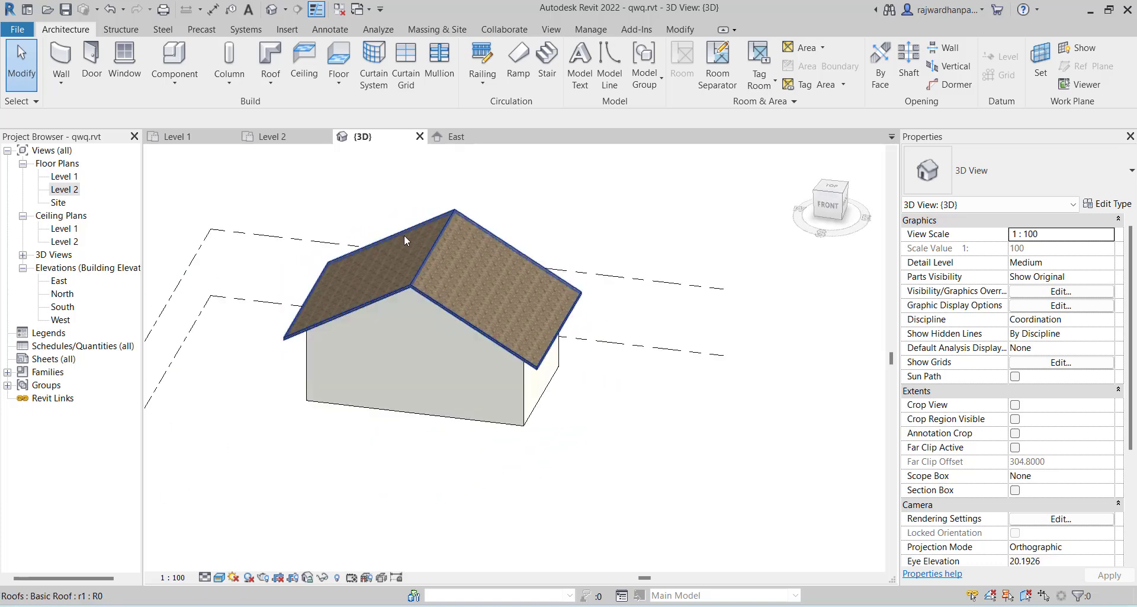
Step: Edit the gable roof's footprint in 3D and turn off Defines Slope for the short edge on the west side
click(431, 258)
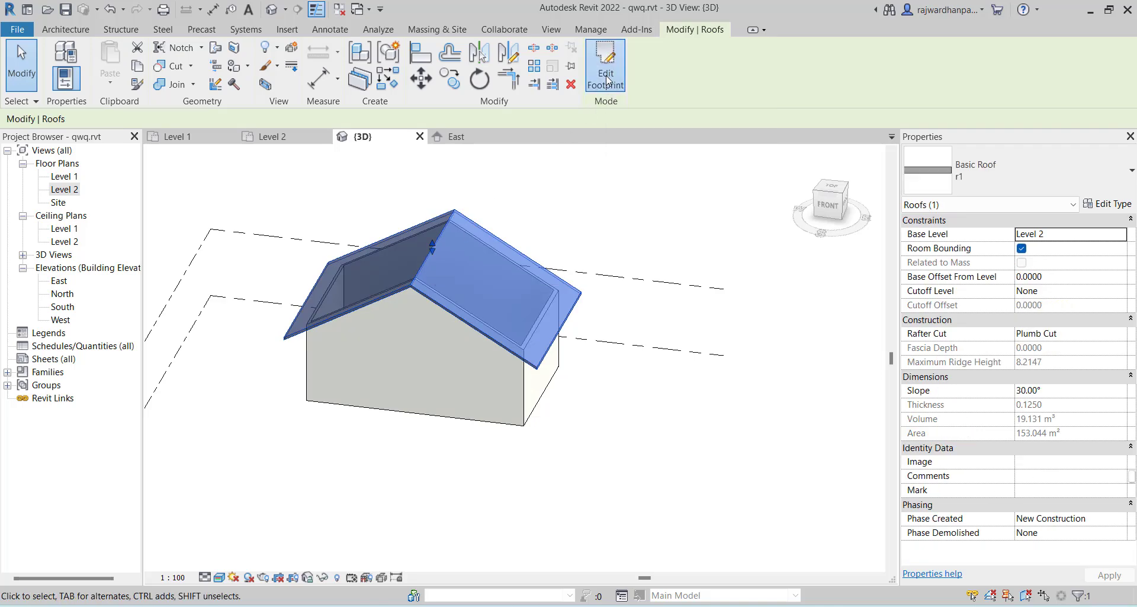
click(606, 75)
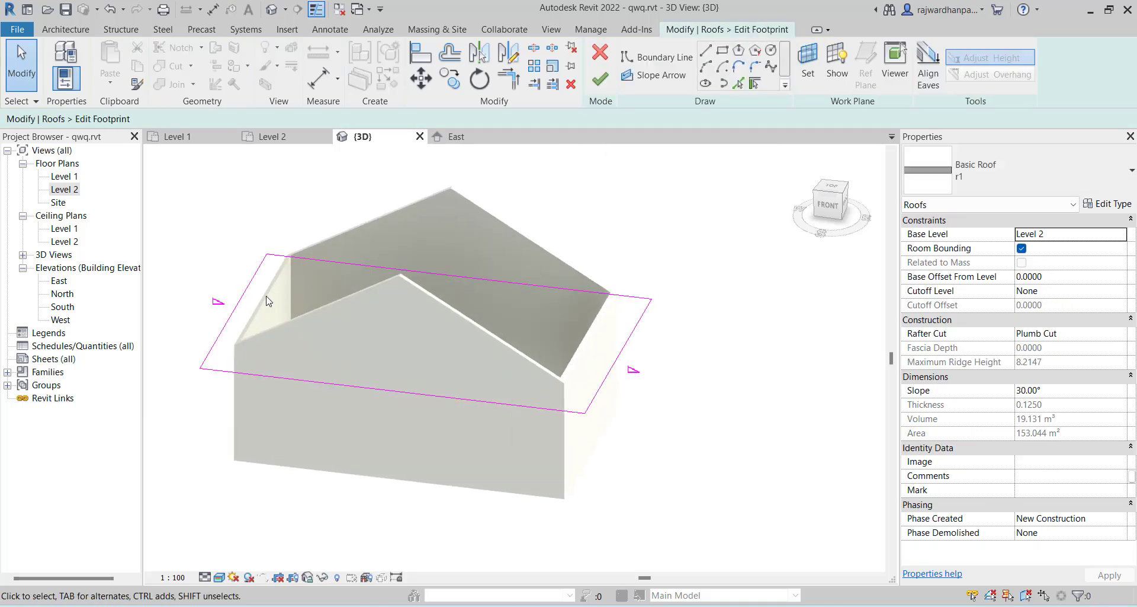
click(241, 306)
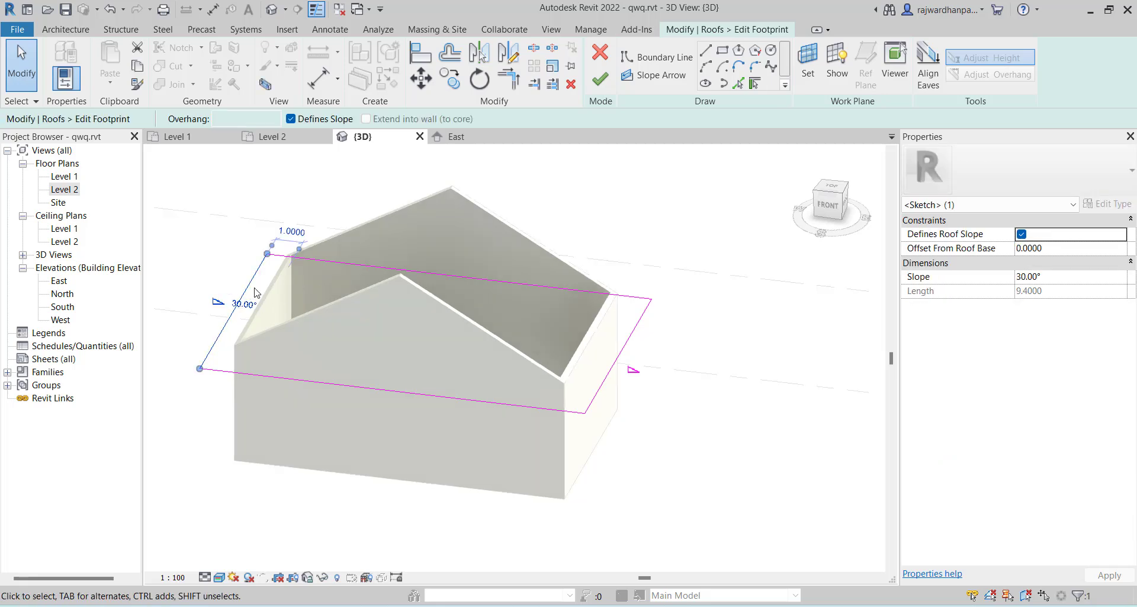
click(322, 121)
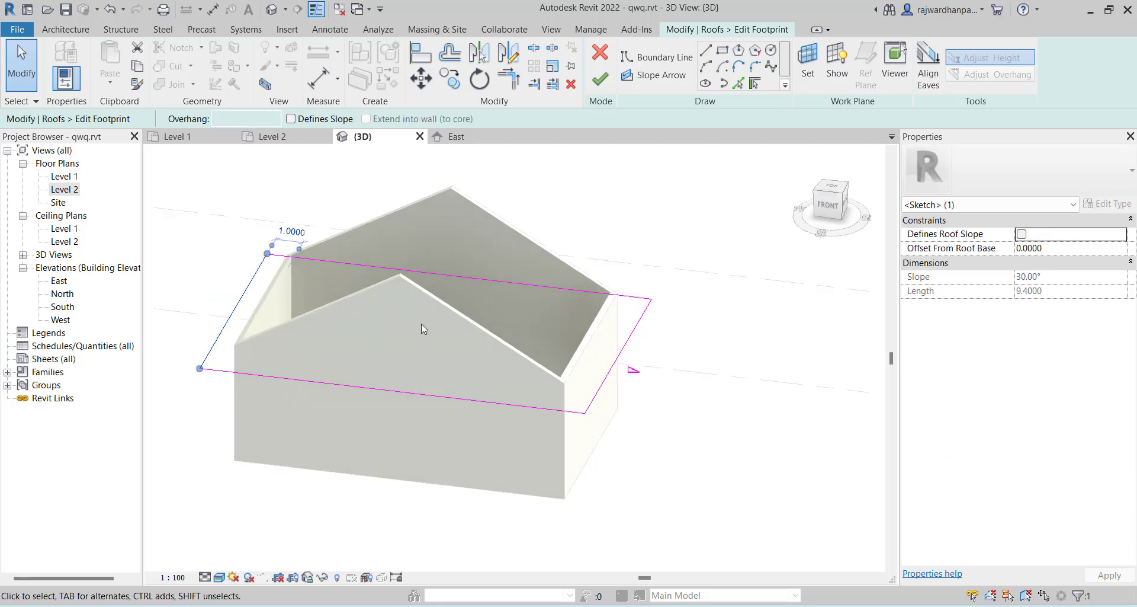
Step: Set the slope of the opposite short edge to 20° and finish the footprint as a single-slope roof
click(559, 307)
click(617, 362)
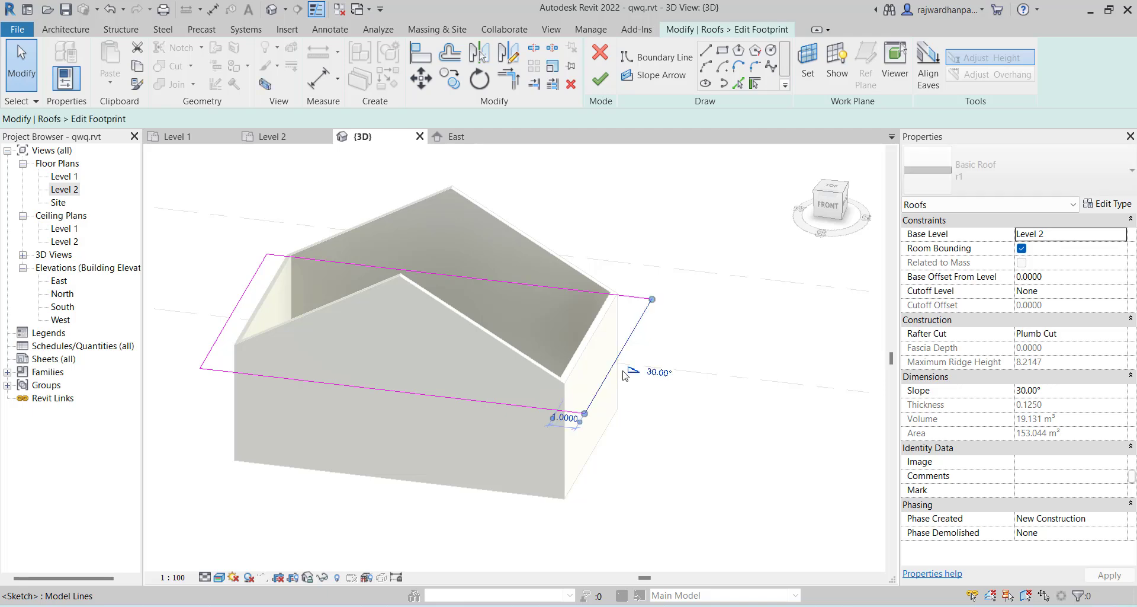
click(666, 375)
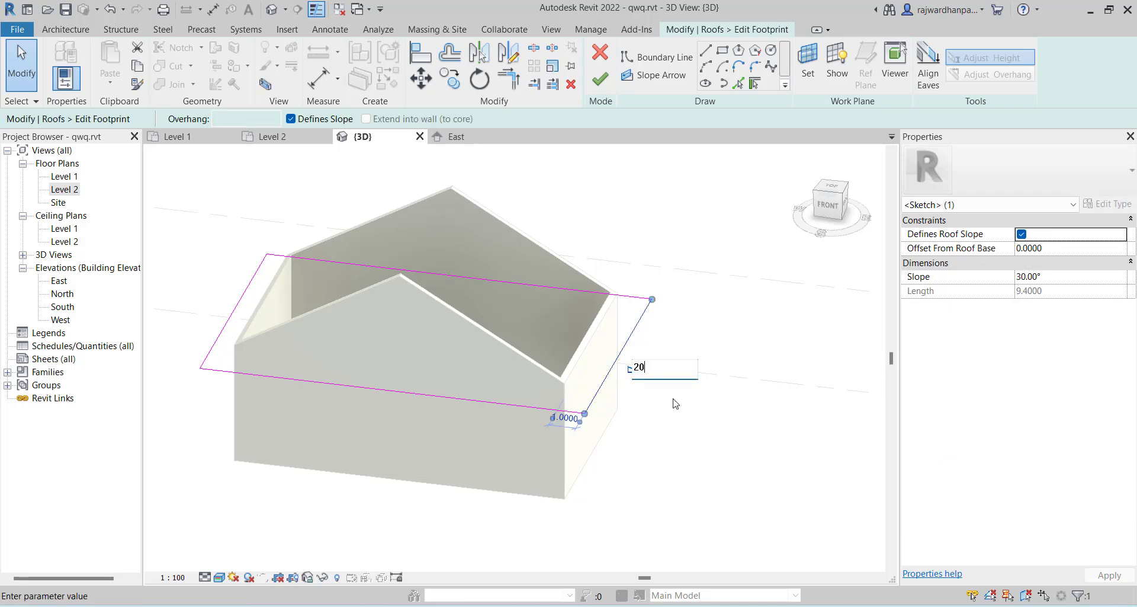
key(Return)
click(601, 79)
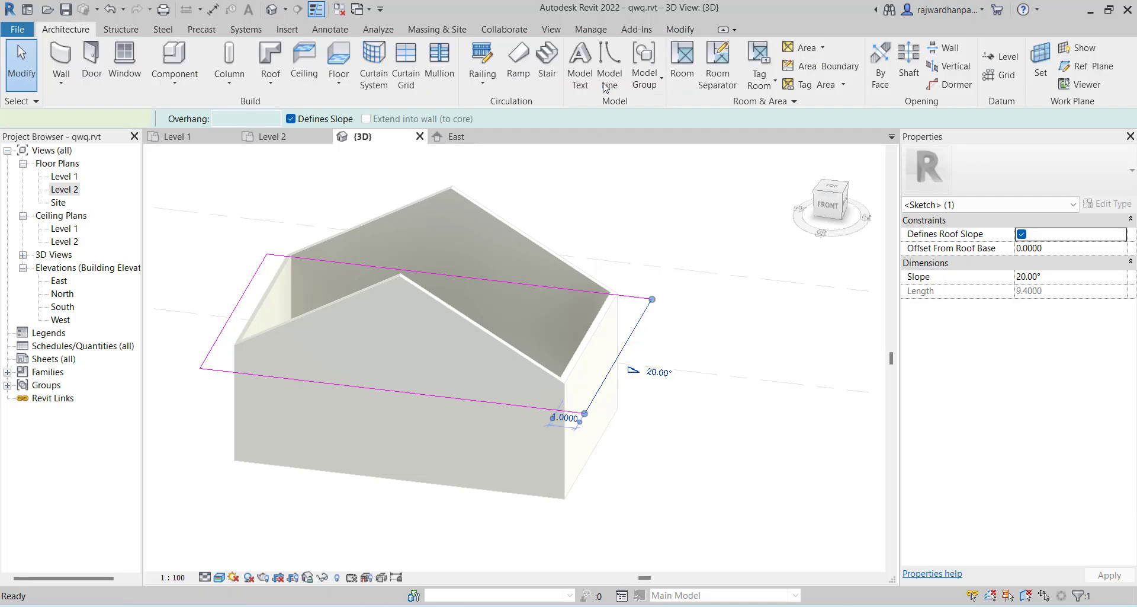
key(Escape)
shift+middle_drag(632, 335, 731, 461)
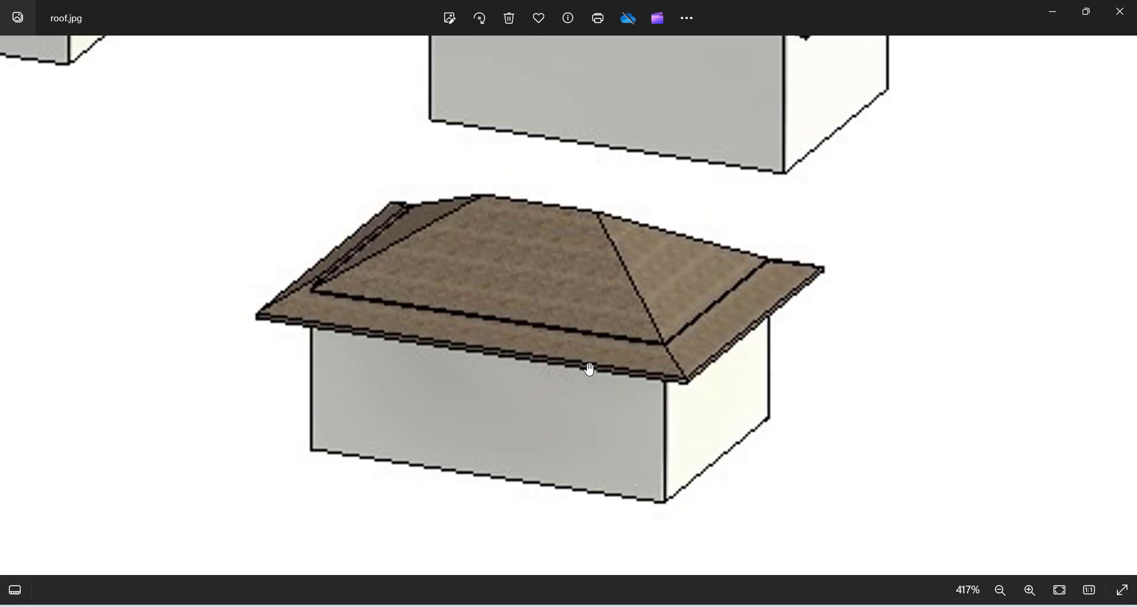
Step: Examine the two-tier hip roof in the reference image roof.jpg, and delete the single-slope roof in the 3D view
mouse_move(637, 375)
mouse_down()
mouse_move(645, 394)
mouse_move(649, 380)
mouse_up()
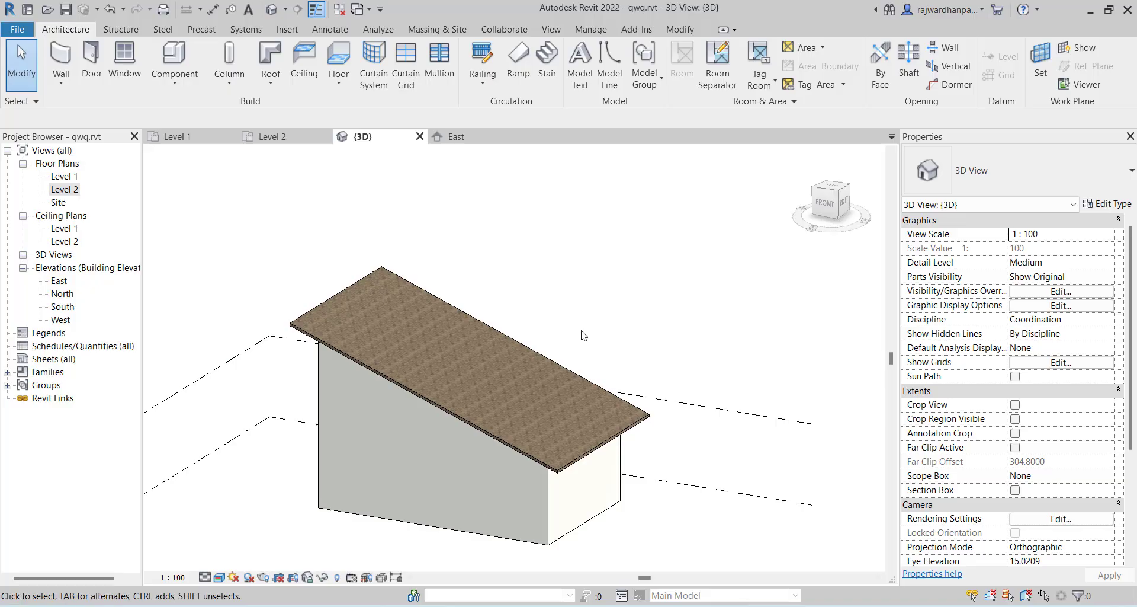
click(364, 344)
key(Delete)
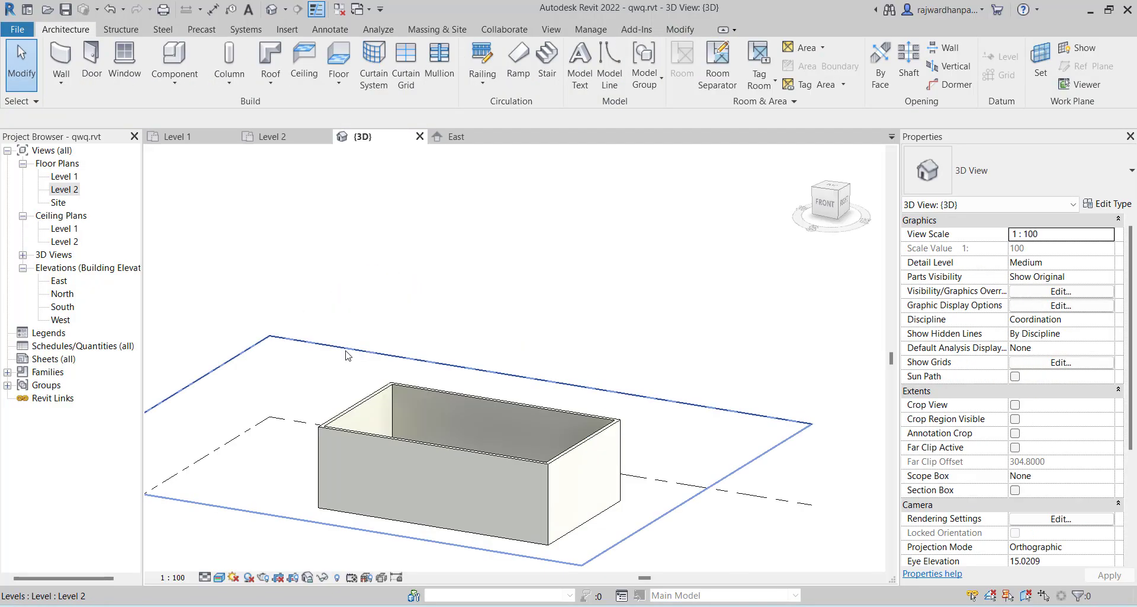
Step: Start a Roof by Footprint on Level 2 and sketch a slope-defining rectangle offset 1 m outside the walls
double_click(66, 189)
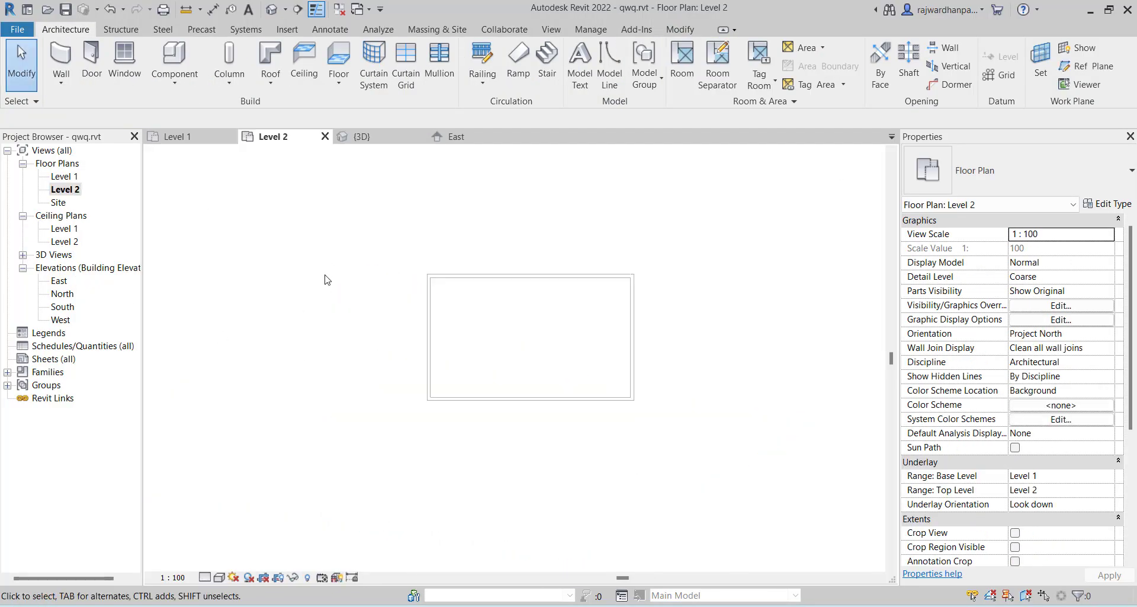
middle_drag(542, 336, 511, 330)
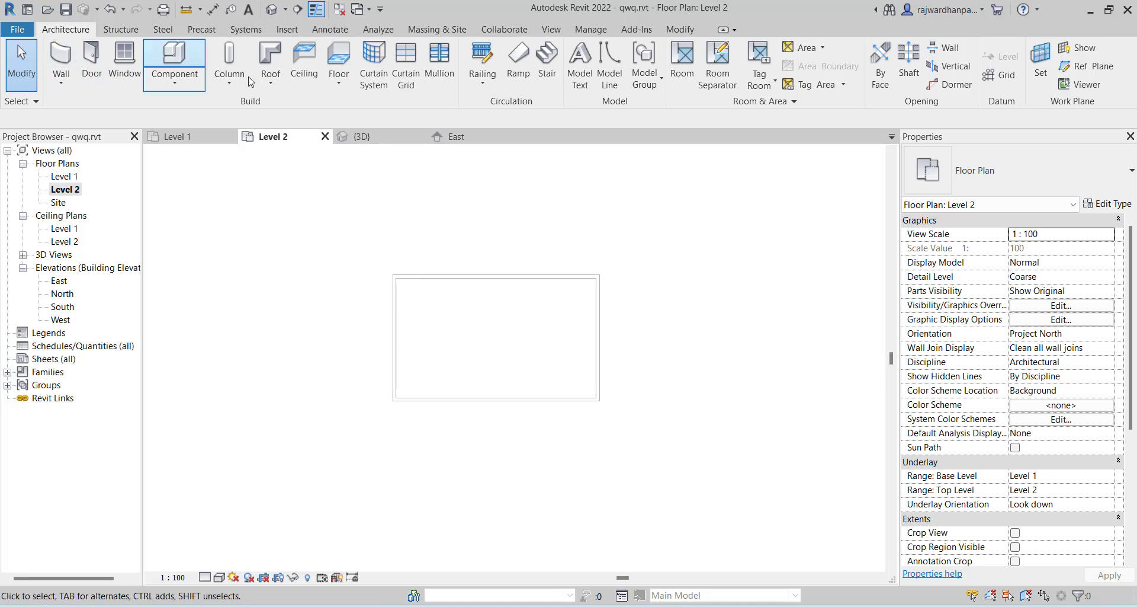
click(271, 83)
click(310, 114)
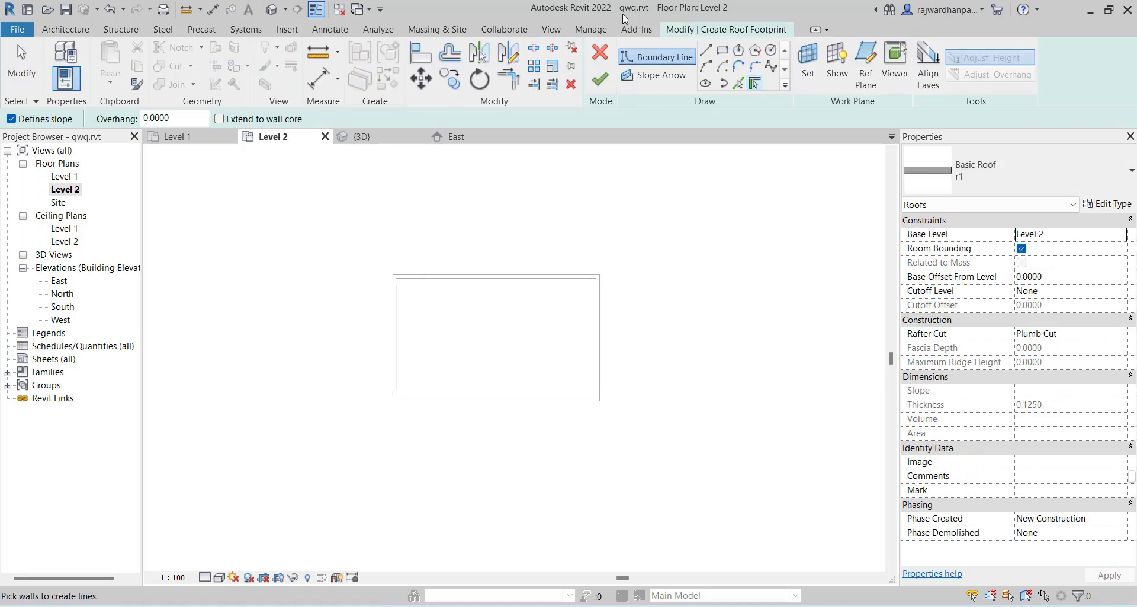
click(722, 50)
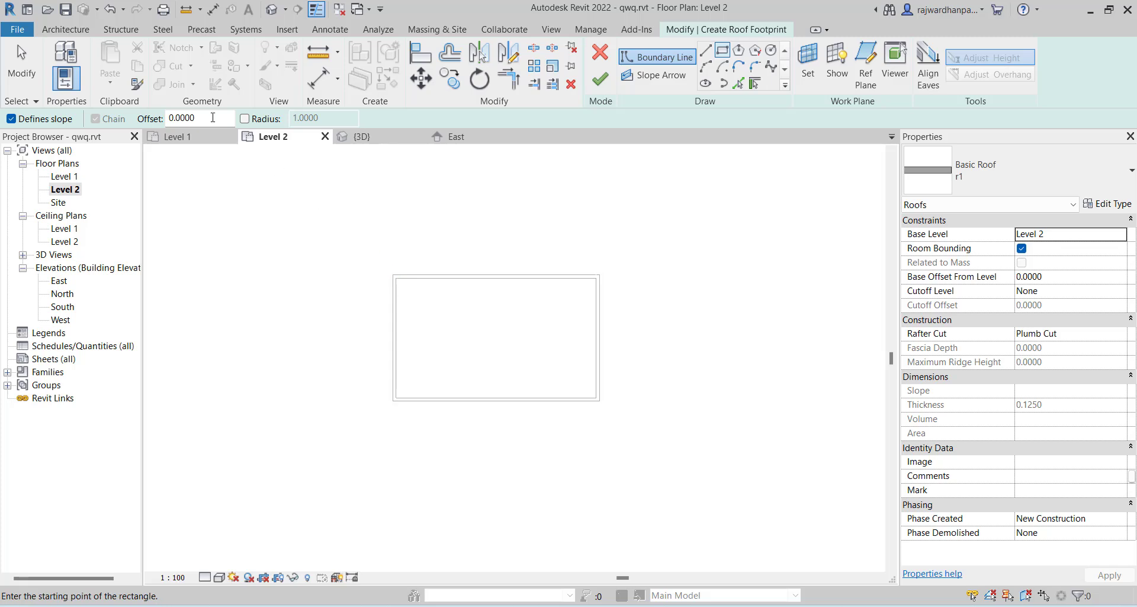
click(388, 275)
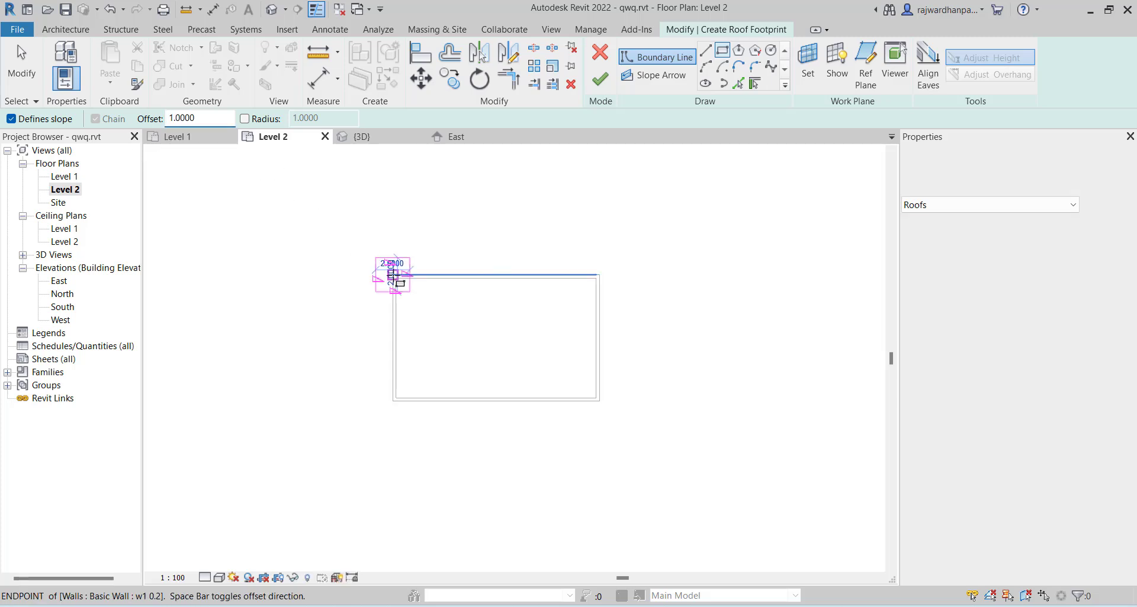
click(597, 401)
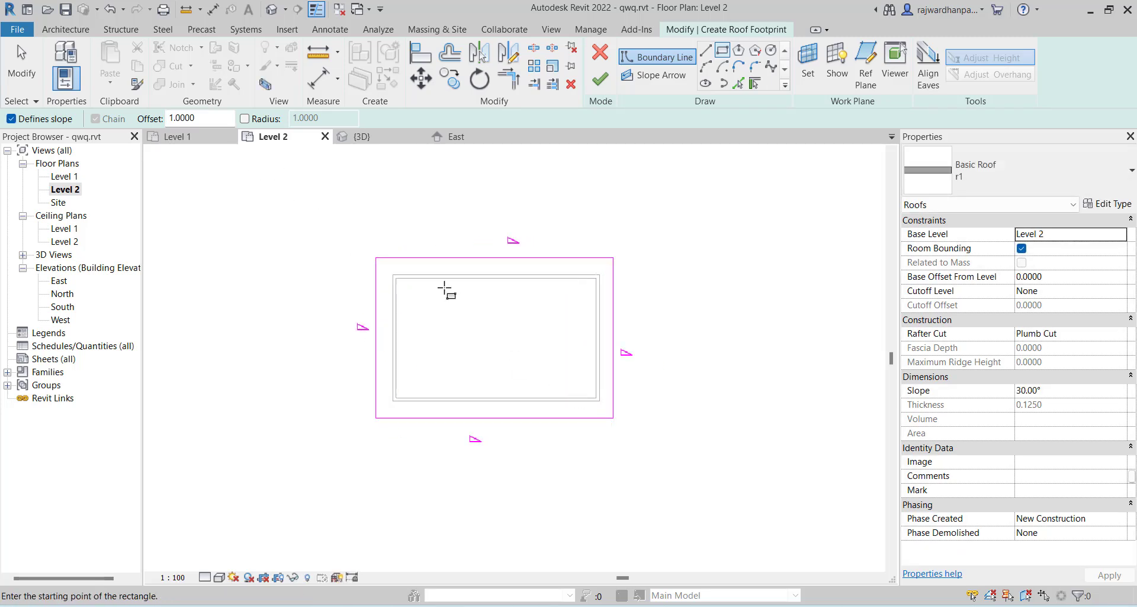
key(Escape)
Step: Sketch a second boundary rectangle of about 11.7 by 7 m along the inner wall faces, with the offset set to 0
click(723, 51)
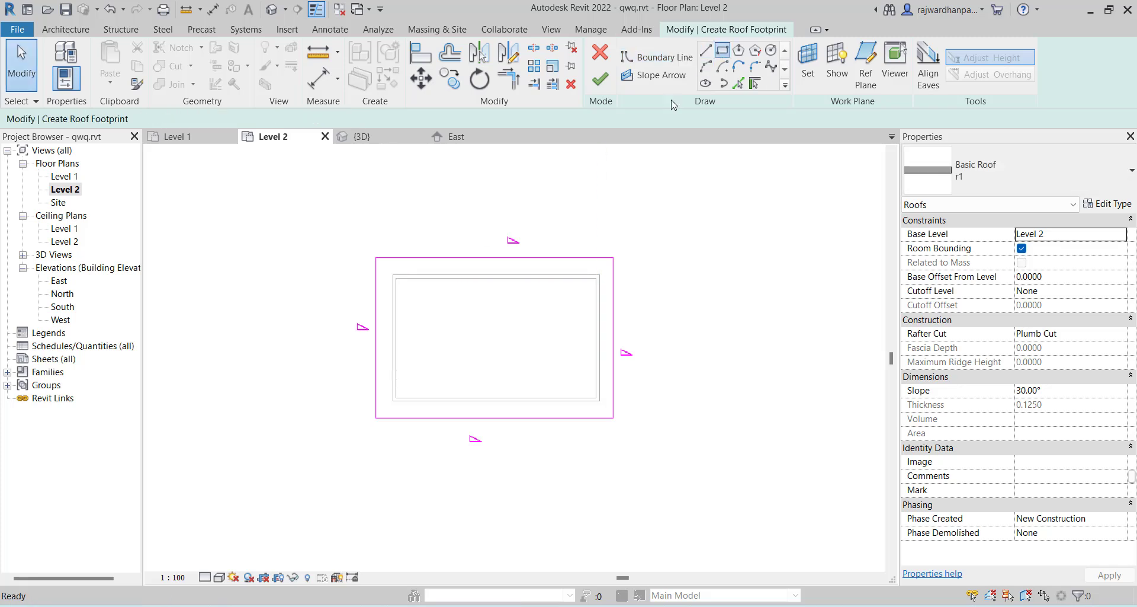
click(393, 275)
key(Escape)
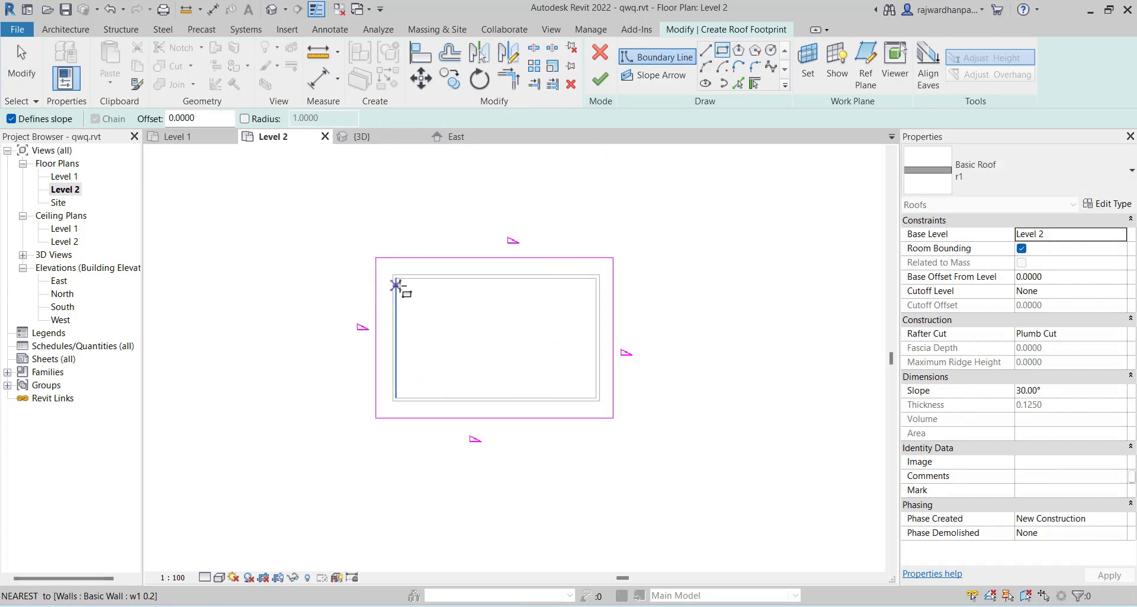
click(396, 277)
click(596, 400)
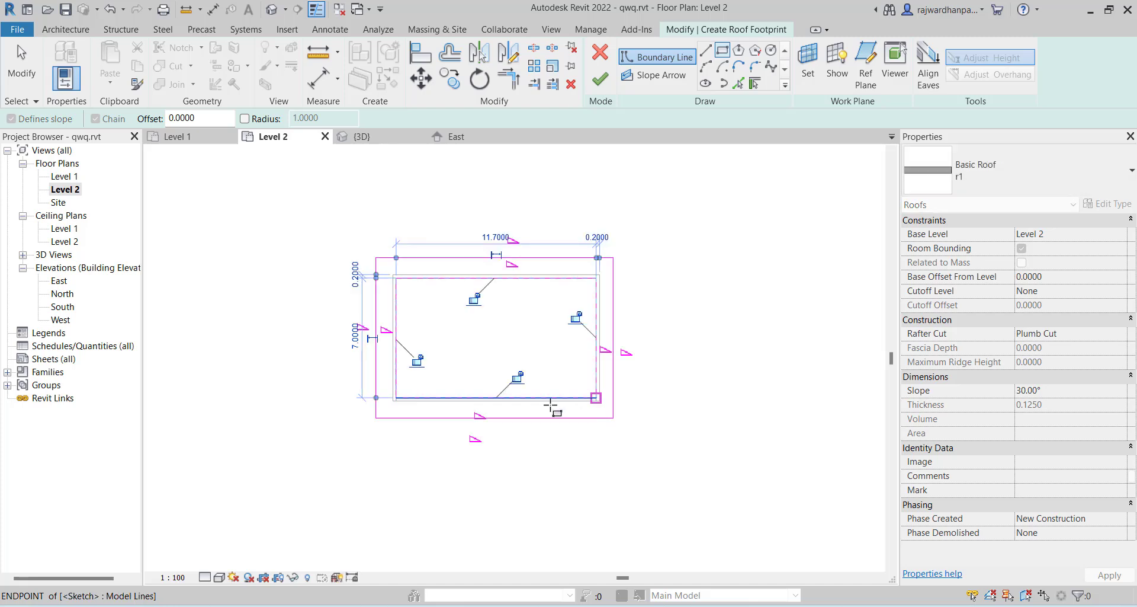
key(Escape)
key(Escape)
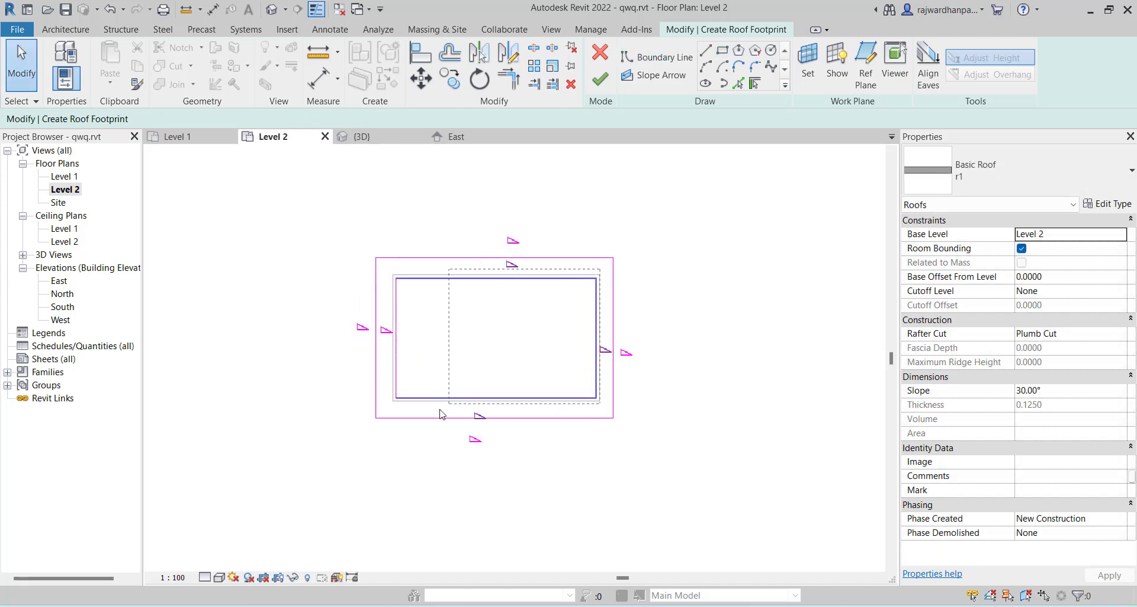
Step: Turn off Defines Slope for the four inner rectangle lines and finish the roof footprint as an open ring
click(405, 404)
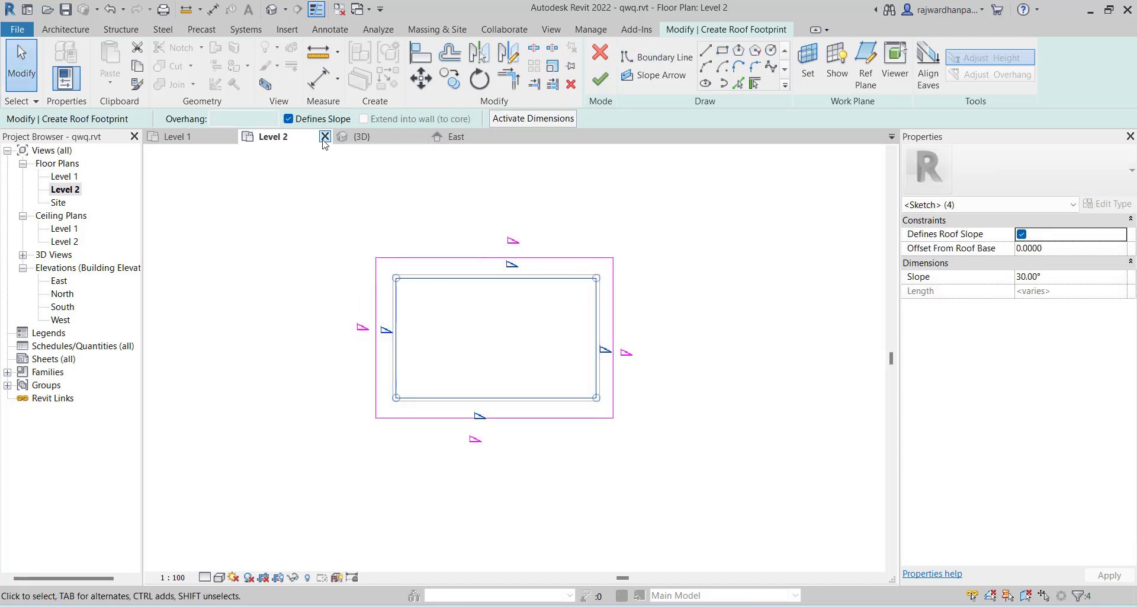
click(524, 310)
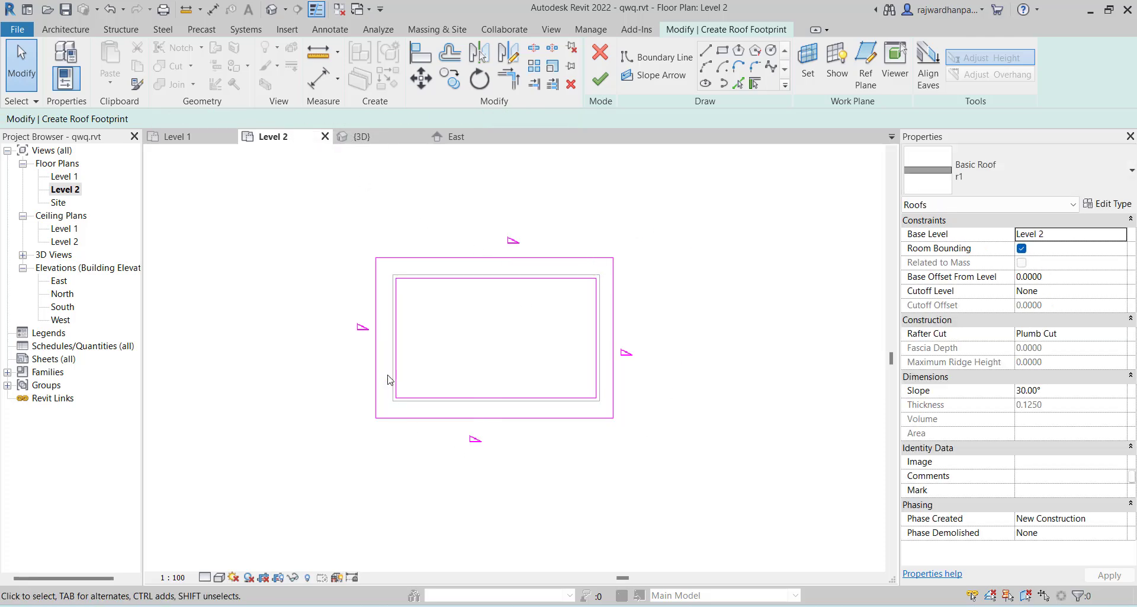
click(602, 78)
click(445, 185)
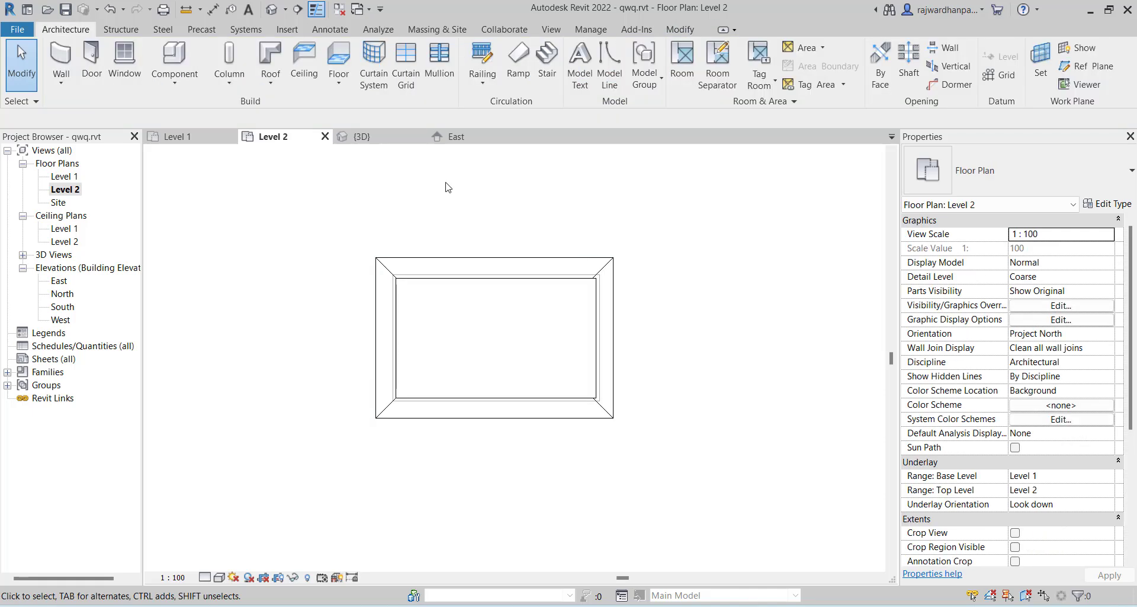
Step: In the front 3D view, lower the ring-shaped roof so its upper edge sits just above Level 2
click(362, 137)
click(827, 204)
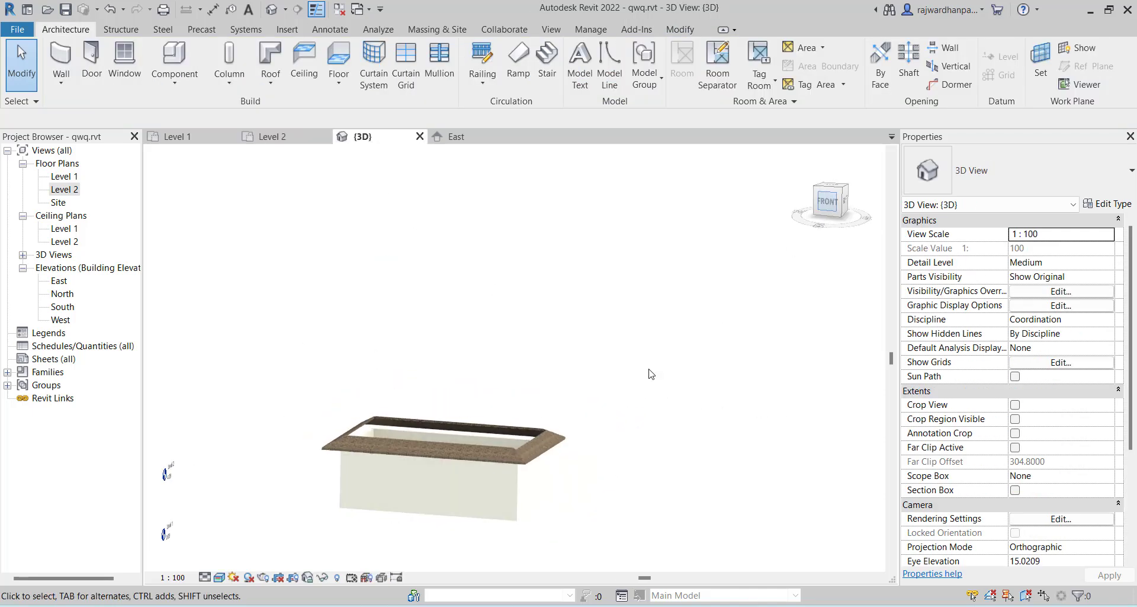
click(548, 285)
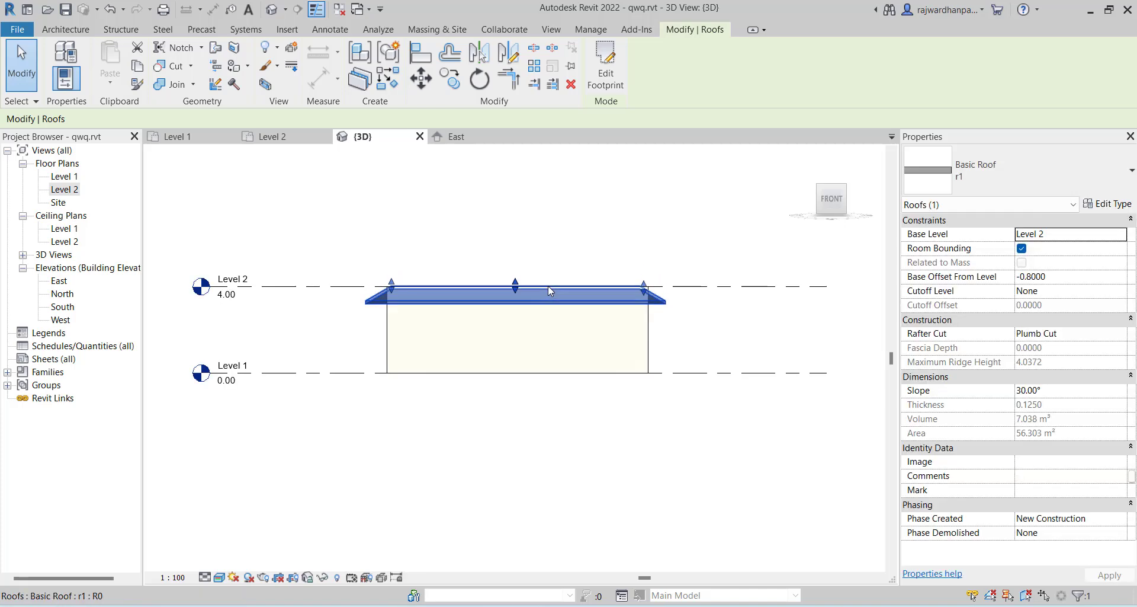
click(568, 259)
click(542, 285)
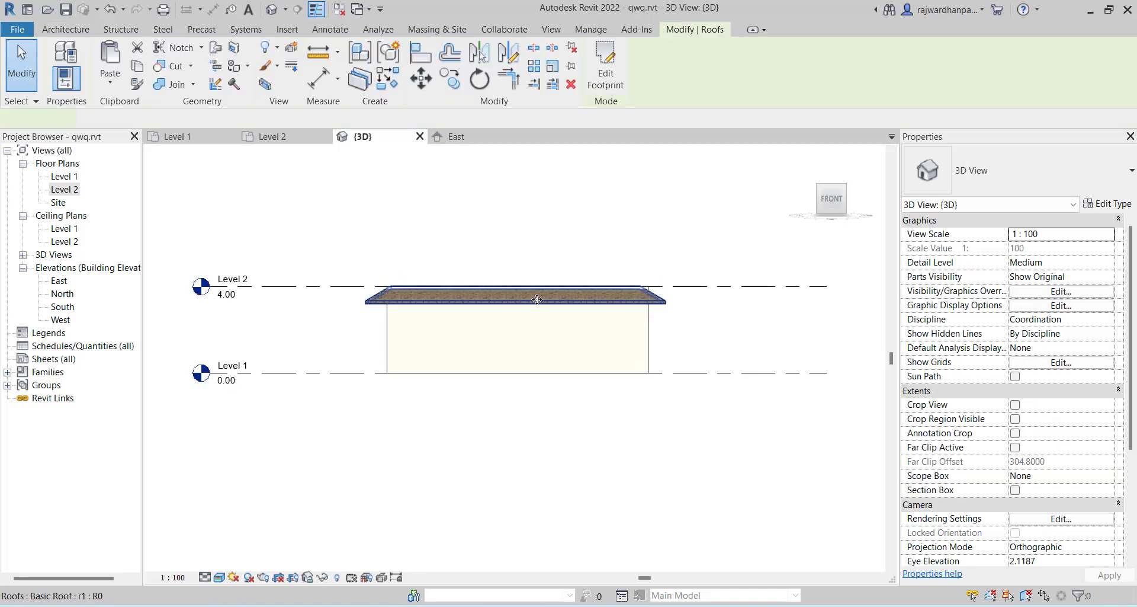
click(274, 268)
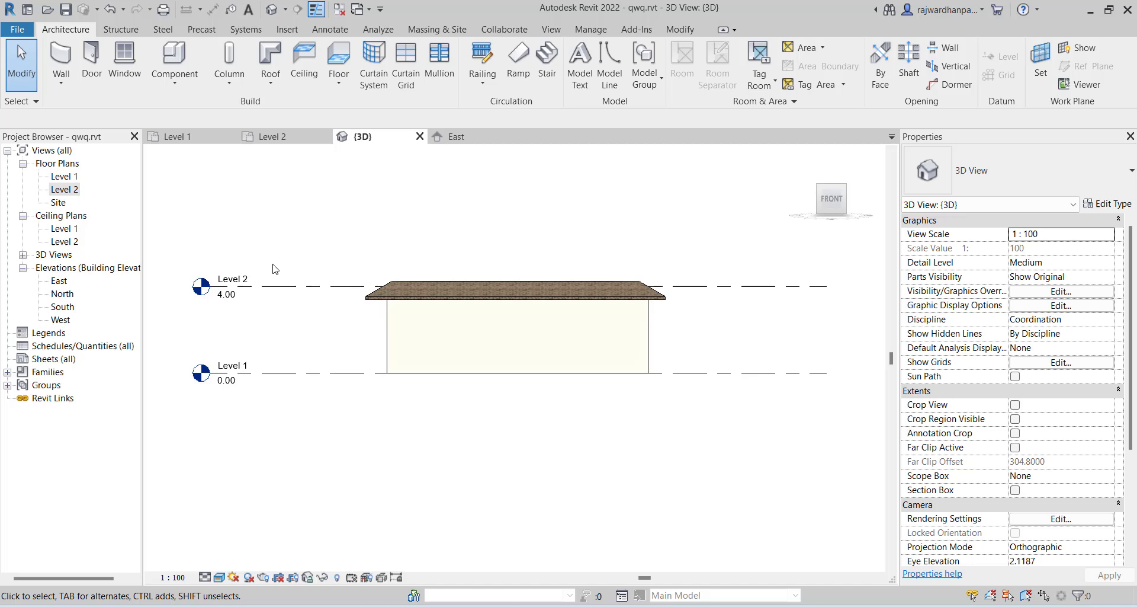
Step: On Level 2, create a Roof by Footprint from a slope-defining rectangle along the outer wall faces with 0 offset, and finish it
double_click(66, 190)
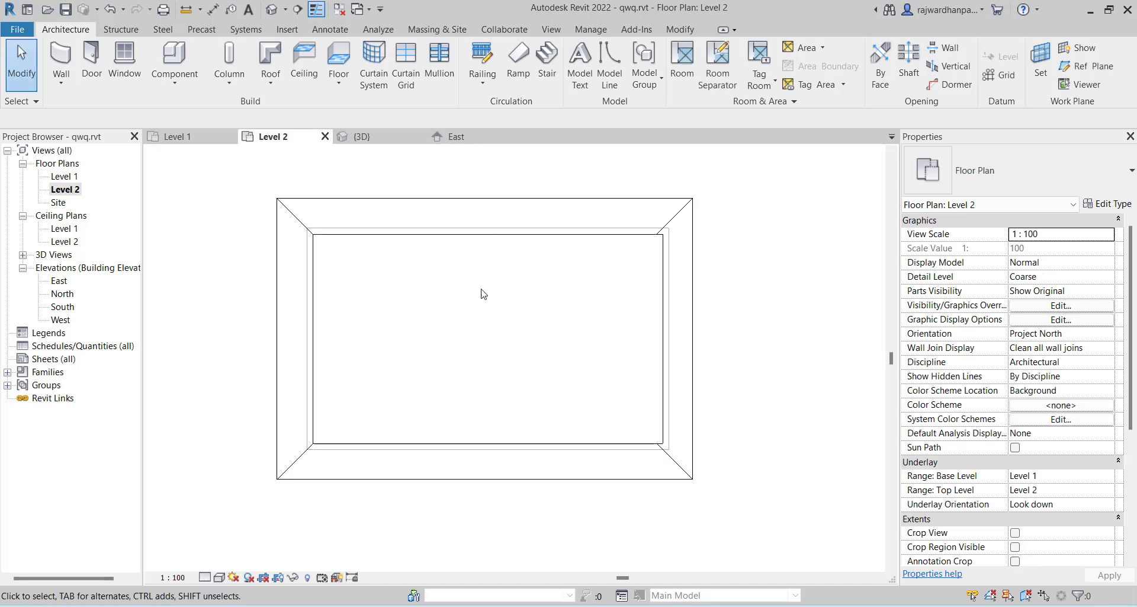
click(287, 89)
click(291, 109)
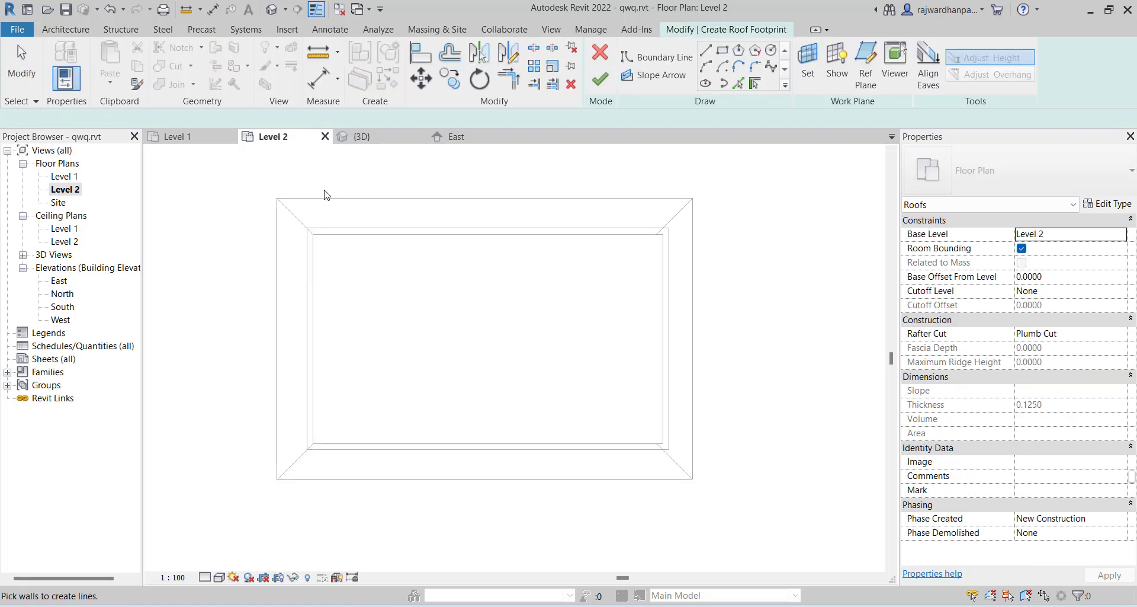
click(723, 52)
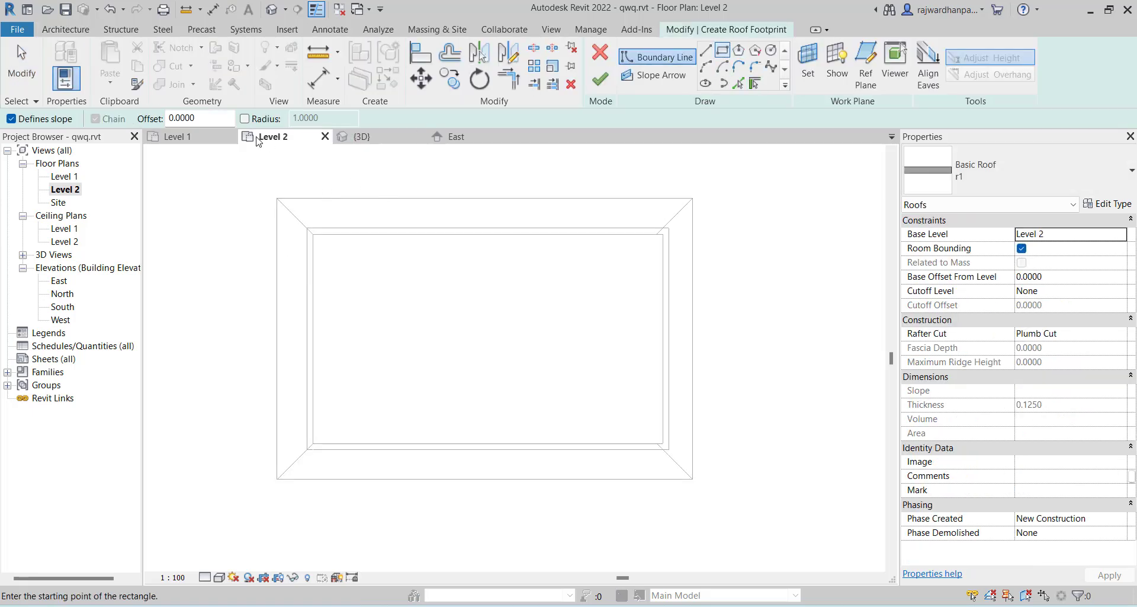
click(310, 230)
click(668, 449)
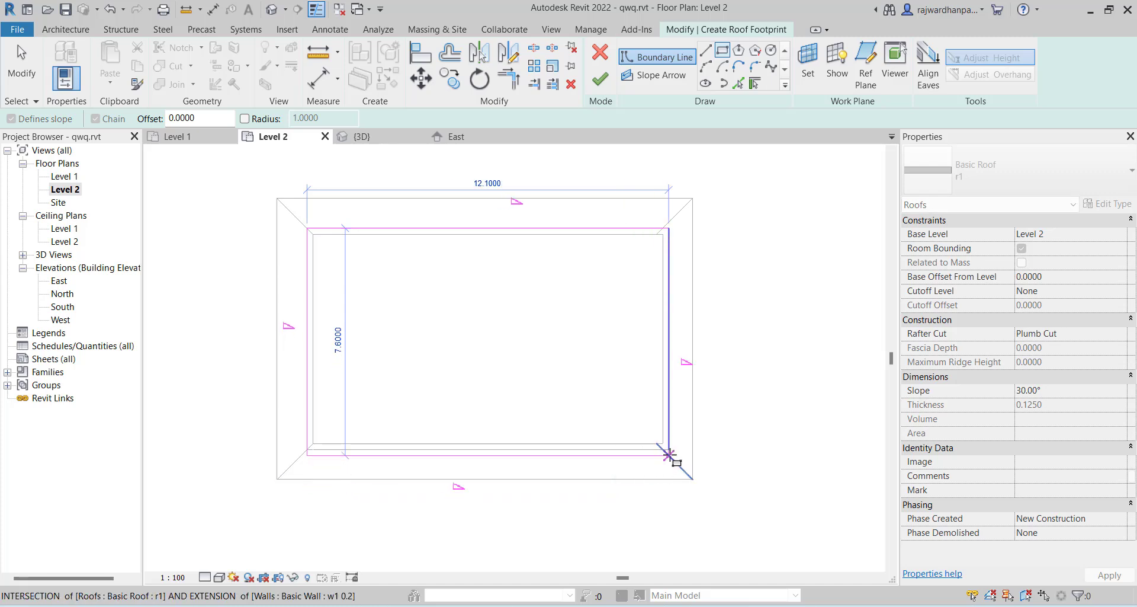
click(600, 79)
click(777, 223)
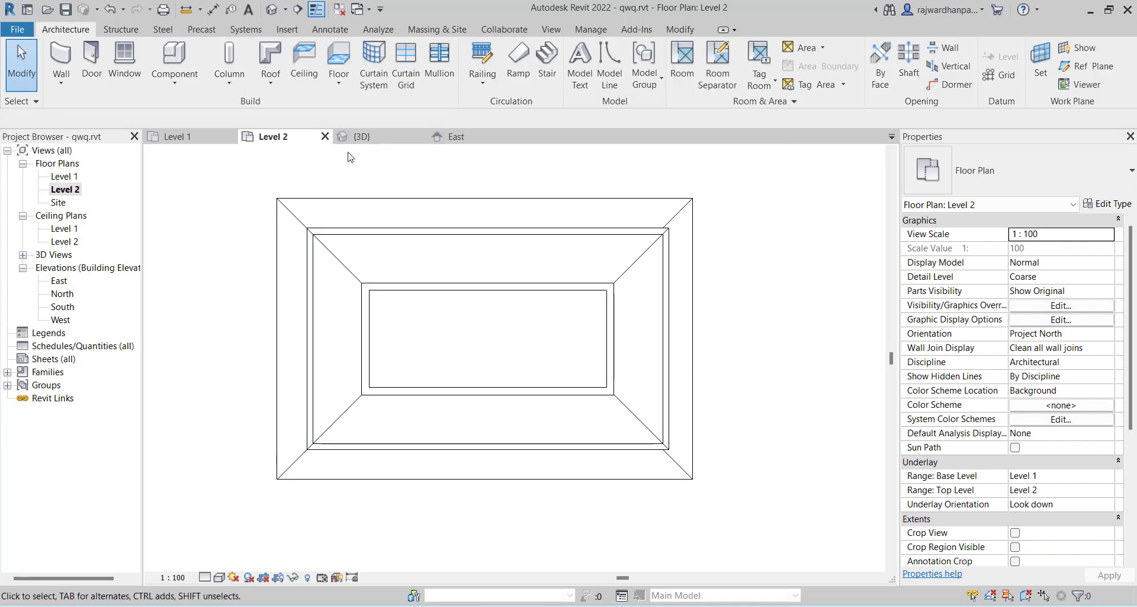
Step: In the 3D view, flatten the upper roof by lowering its ridge with the shape handle, and inspect the two-tier roof
click(359, 137)
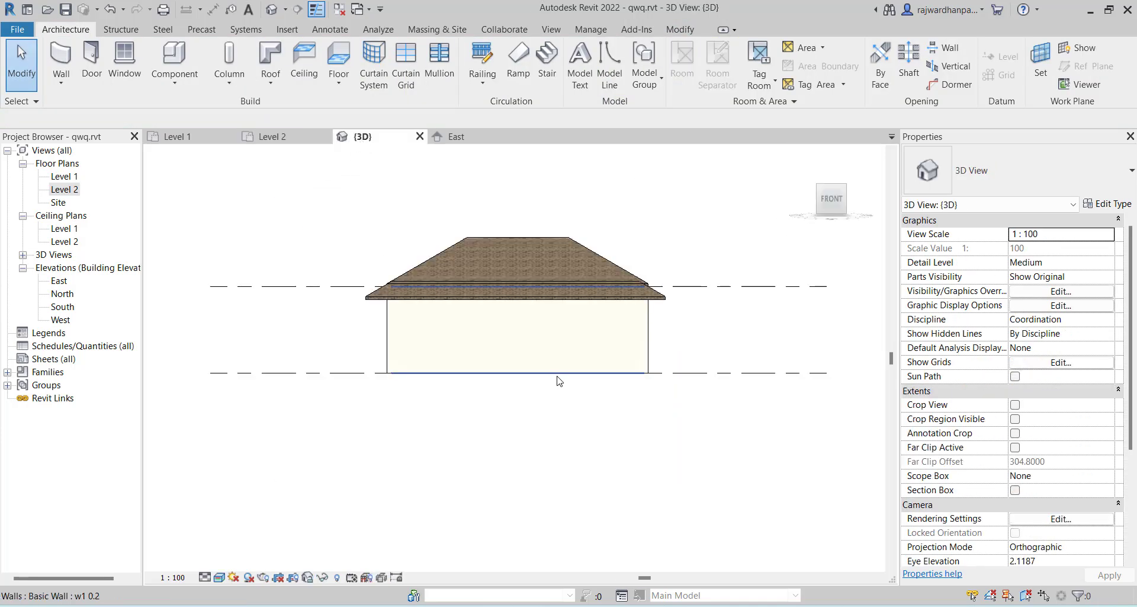
shift+middle_drag(557, 381, 671, 253)
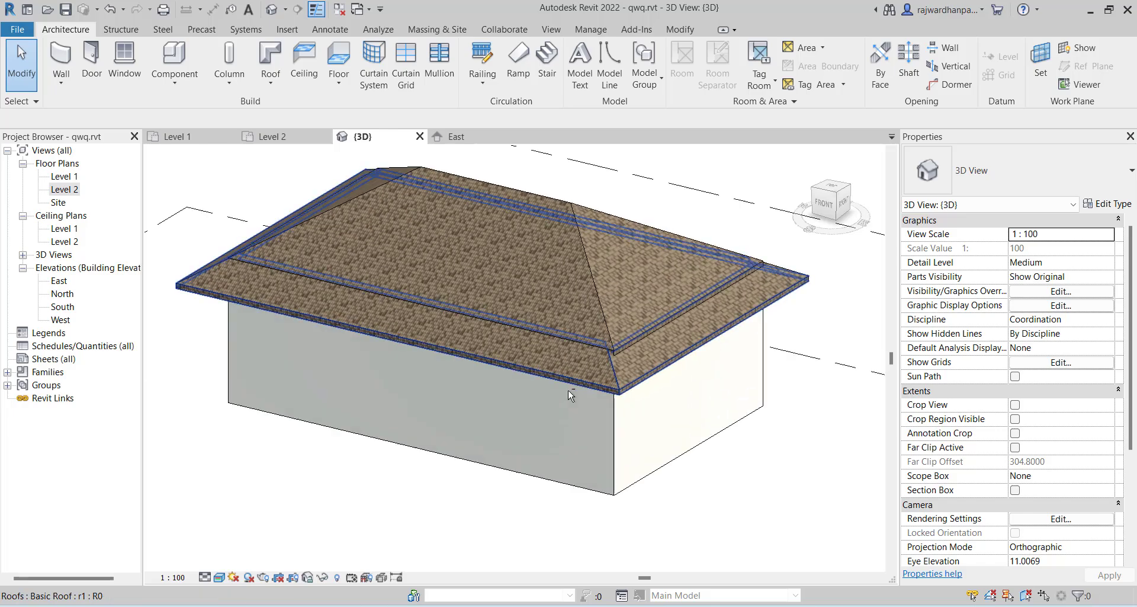
mouse_move(567, 389)
shift+middle_down()
mouse_move(555, 363)
mouse_move(549, 391)
shift+middle_up()
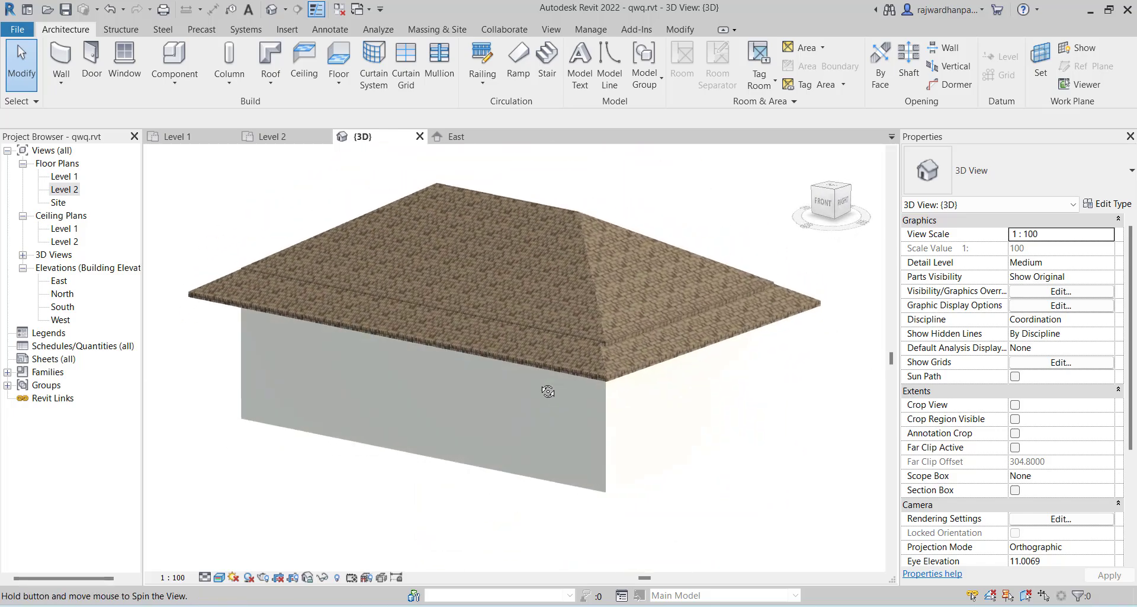
scroll(546, 407, down, 3)
shift+middle_drag(578, 356, 523, 372)
scroll(523, 373, up, 2)
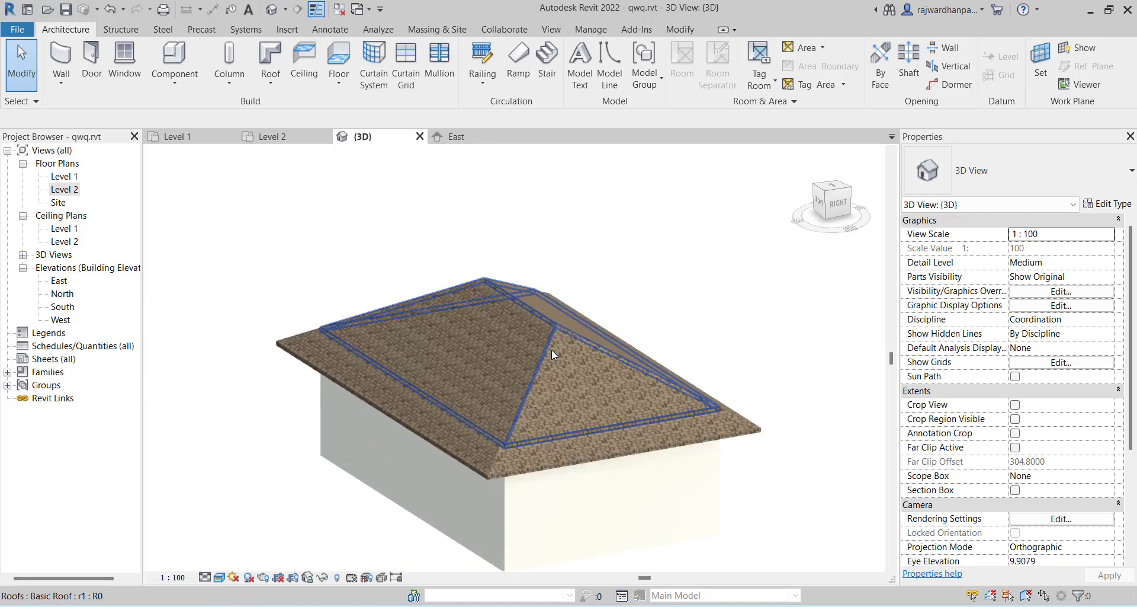
click(519, 331)
scroll(517, 302, up, 1)
drag(516, 301, 514, 343)
drag(525, 266, 528, 229)
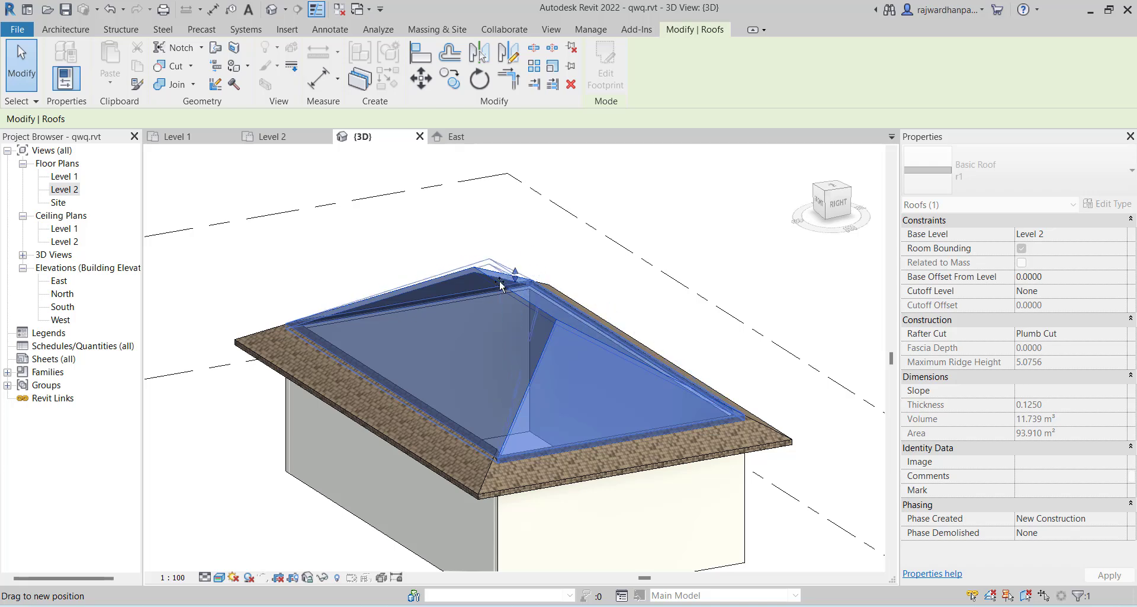
drag(518, 297, 513, 277)
click(494, 263)
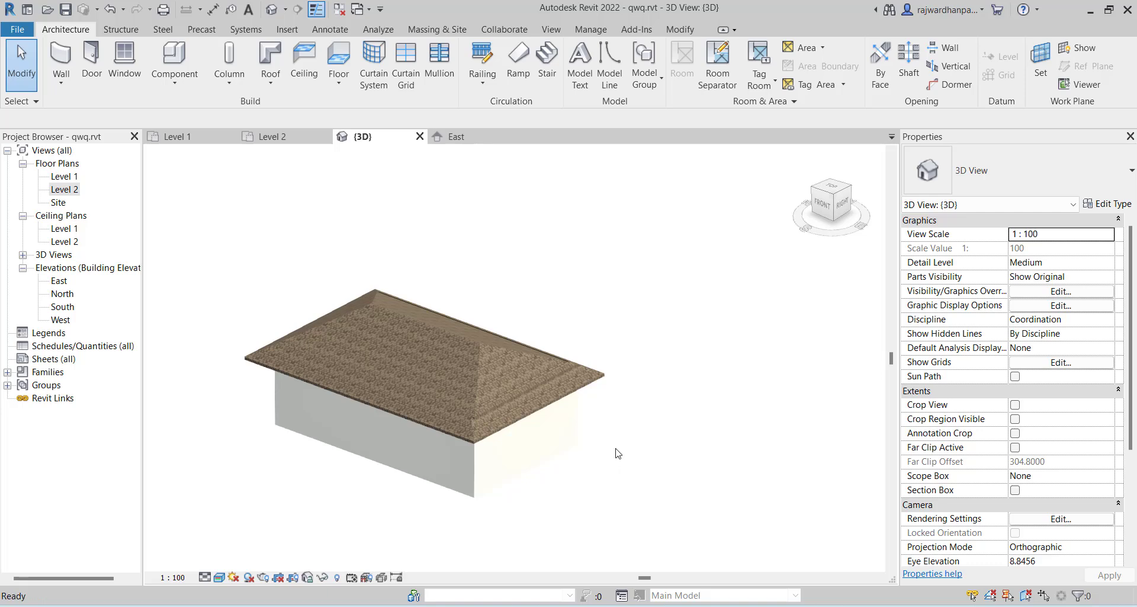
scroll(616, 453, up, 1)
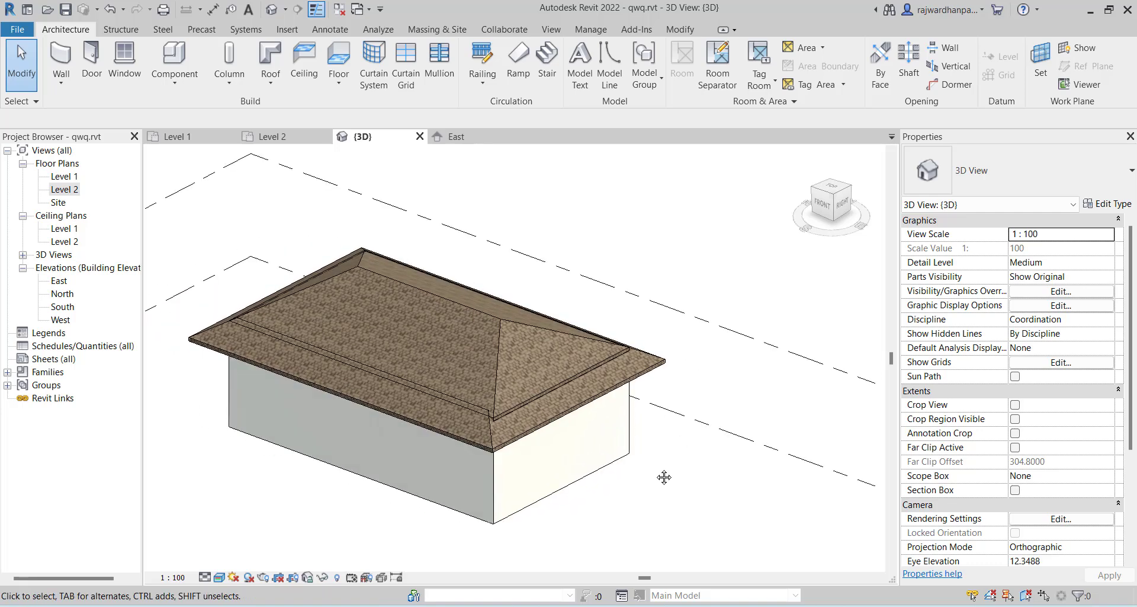